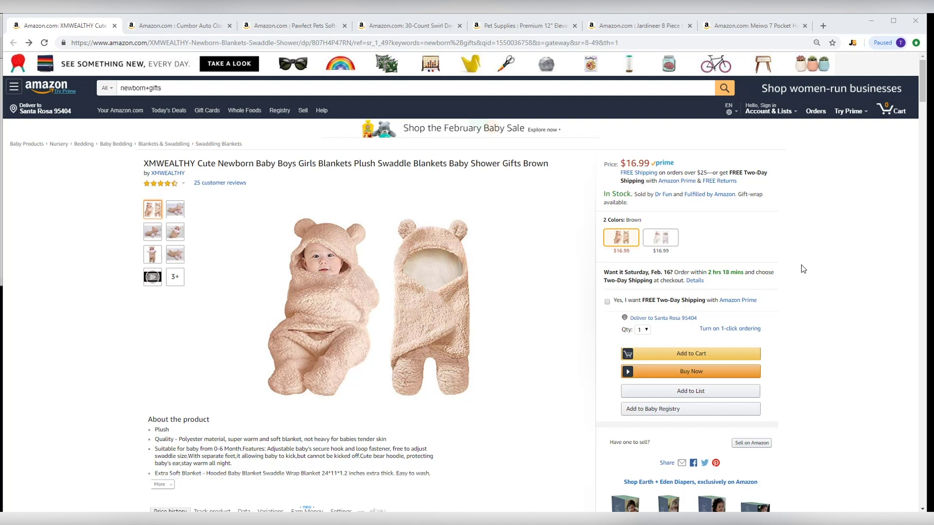
# Look over the brown newborn swaddle blanket listing, including its price history chart and gallery photos.
pyautogui.scroll(-5, 801, 263)
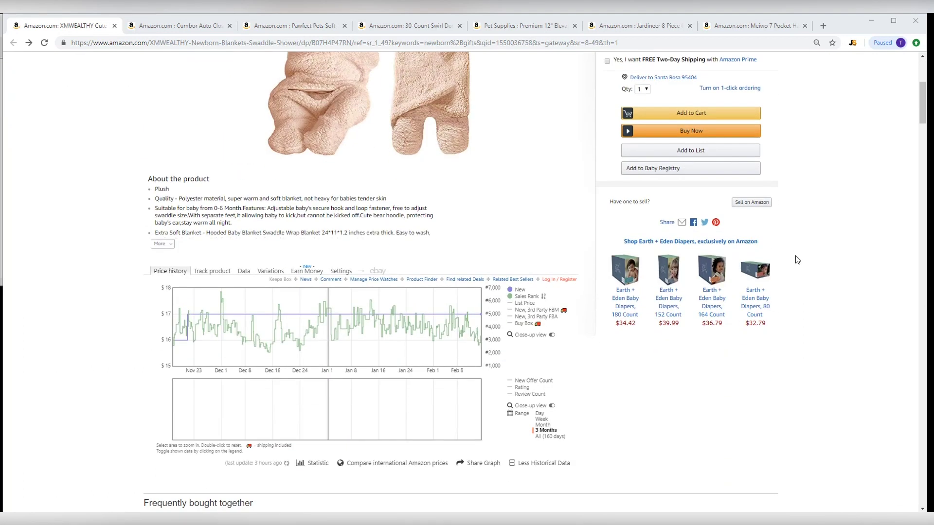
pyautogui.scroll(5, 798, 261)
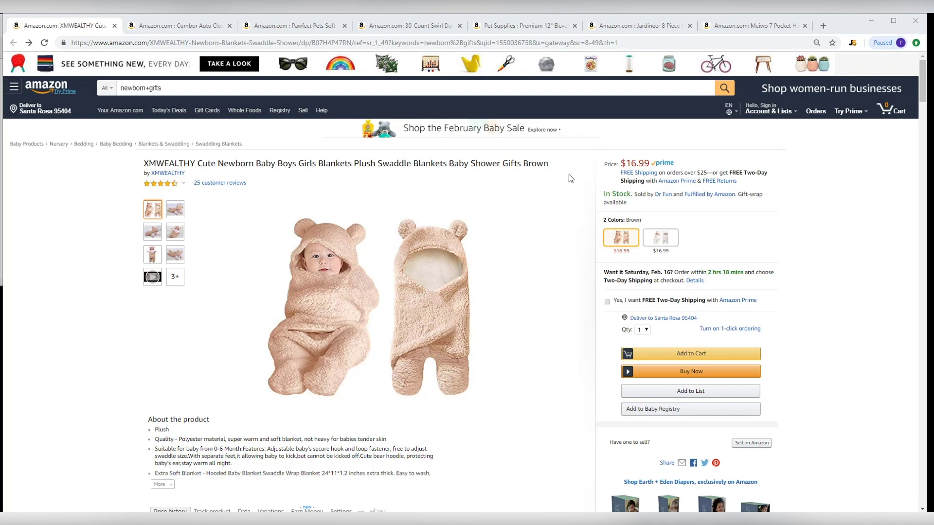
pyautogui.scroll(-5, 569, 178)
pyautogui.scroll(5, 569, 178)
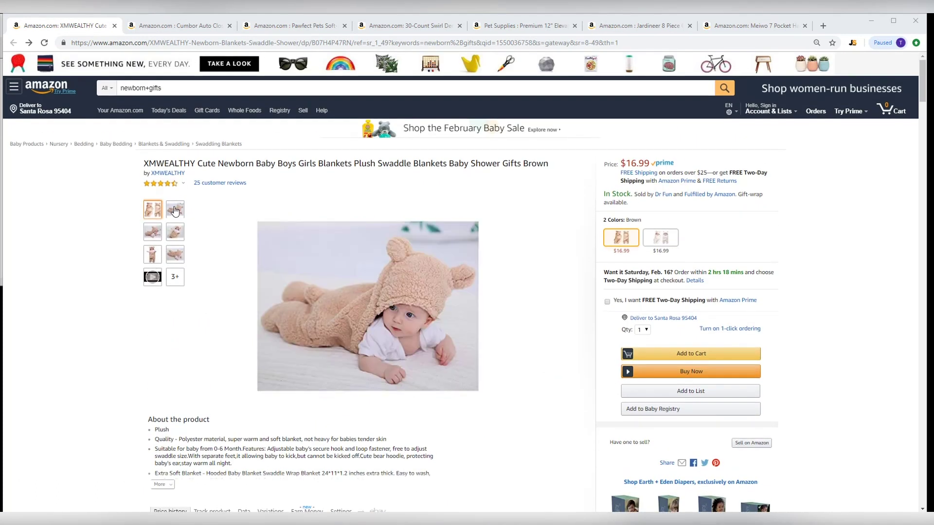
pyautogui.moveTo(162, 234)
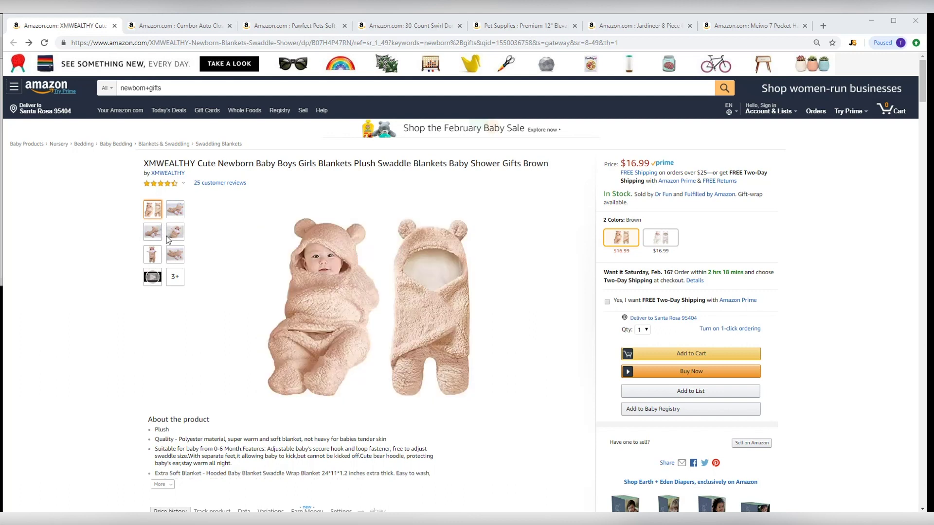
pyautogui.moveTo(158, 257)
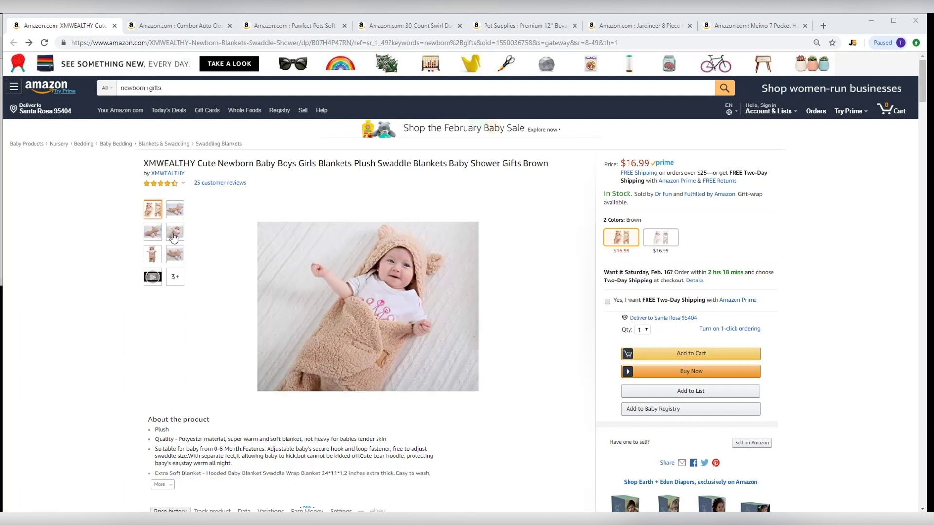
pyautogui.moveTo(160, 209)
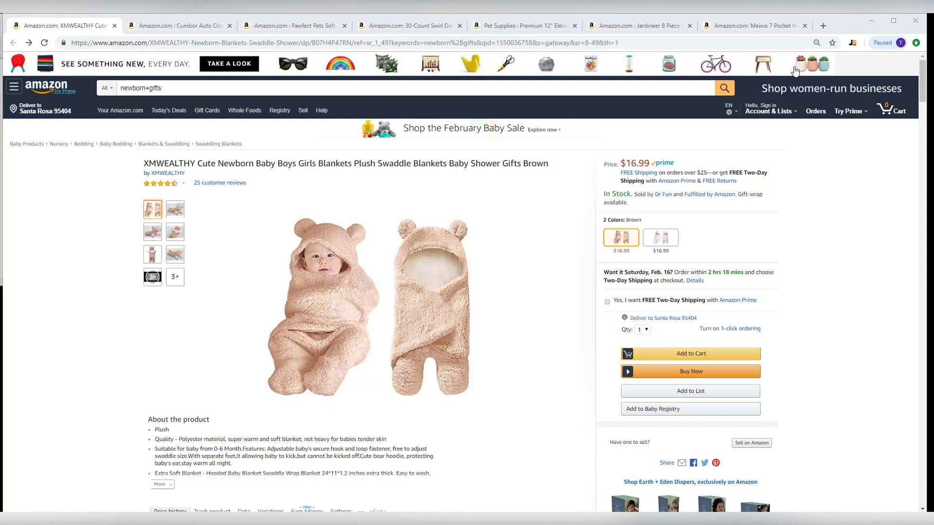
# Check the swaddle blanket's sales estimates in the Jungle Scout extension and close its results.
pyautogui.click(852, 43)
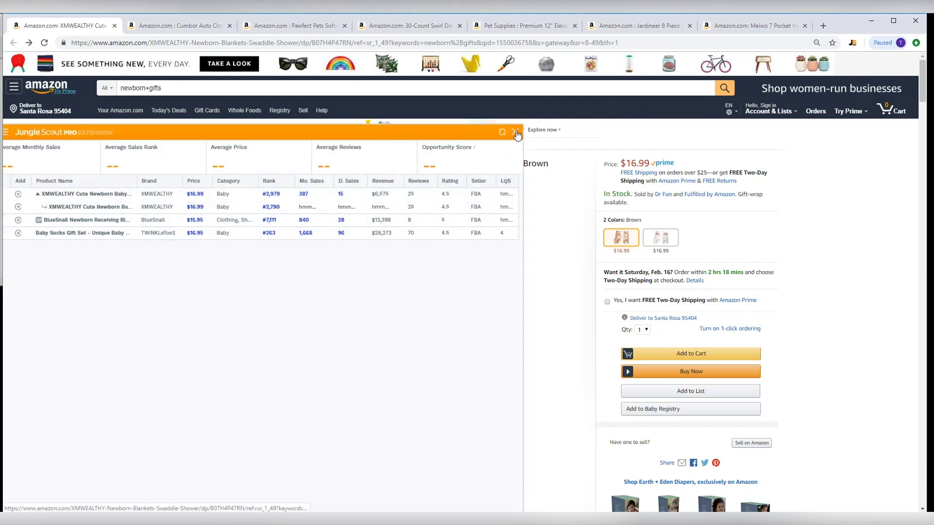
pyautogui.click(516, 132)
# Show the Review Count line in the Keepa price history graphs and trace it from mid-November to February.
pyautogui.scroll(-4, 548, 226)
pyautogui.scroll(-2, 549, 225)
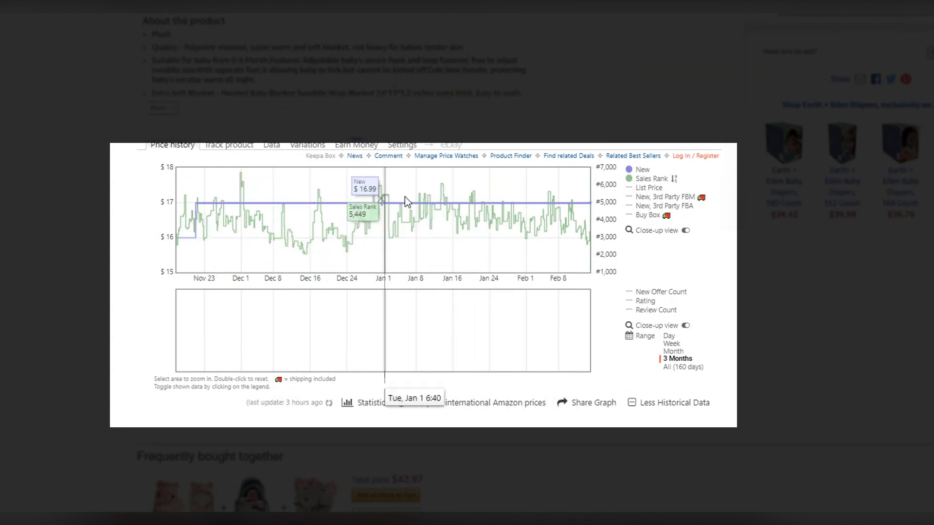
pyautogui.click(662, 316)
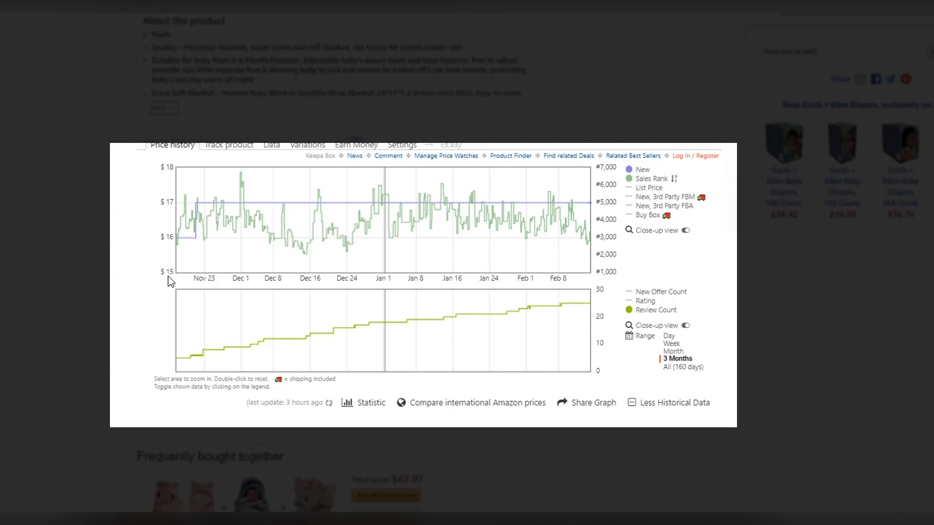
pyautogui.moveTo(179, 273)
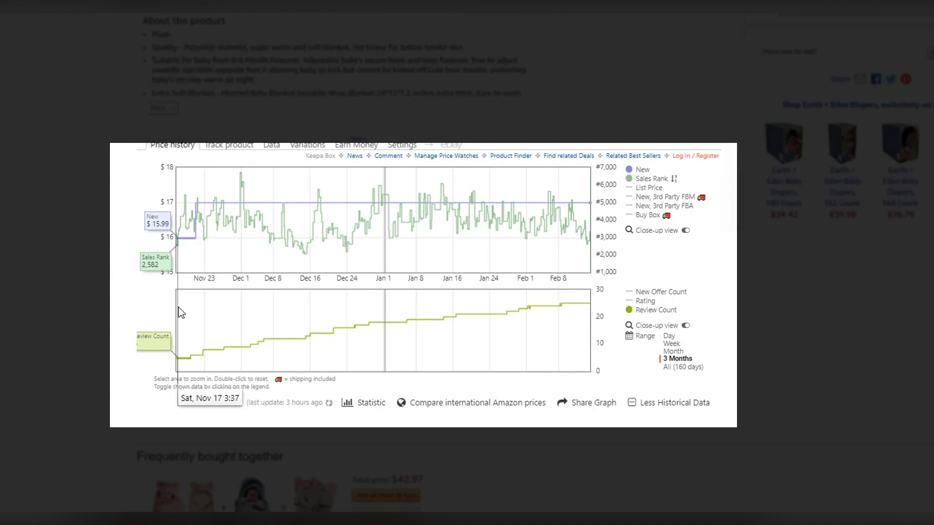
pyautogui.moveTo(179, 367)
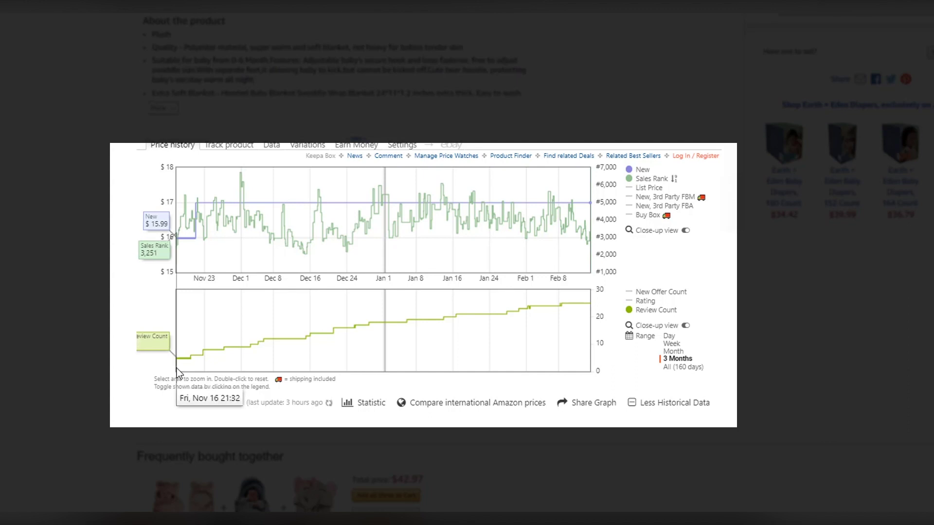
pyautogui.moveTo(585, 367)
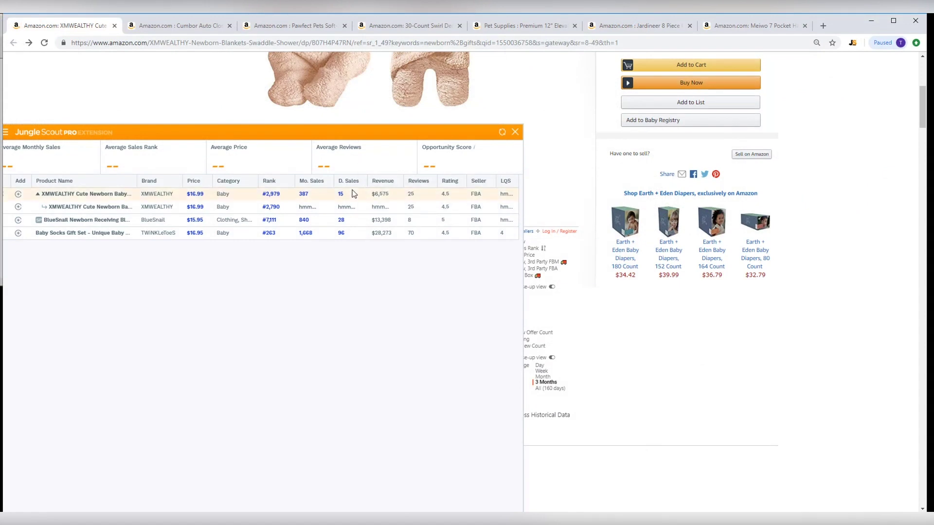
# Close the Jungle Scout results and compare the review count trend with the sales rank history.
pyautogui.click(517, 131)
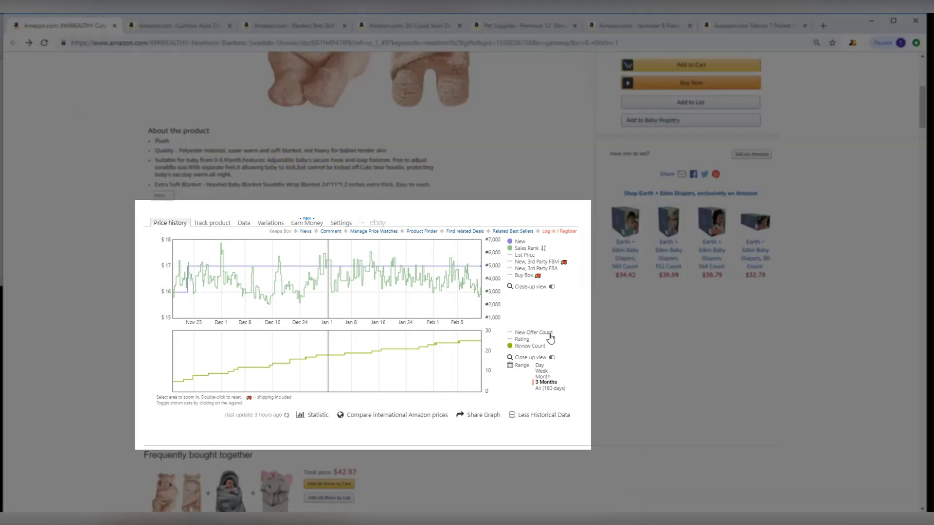
pyautogui.moveTo(537, 351)
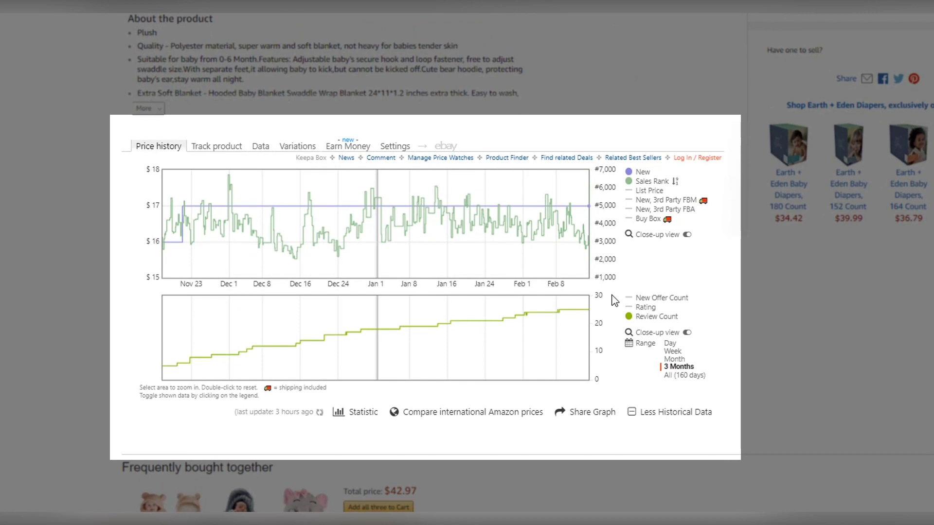
pyautogui.moveTo(226, 325)
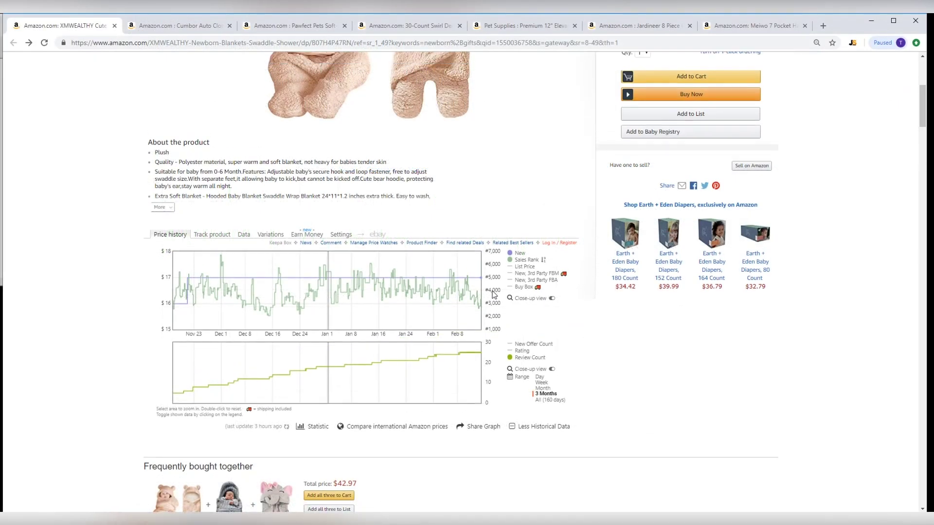
# Switch the swaddle blanket listing to the White color and examine its price and sales rank history.
pyautogui.scroll(4, 493, 294)
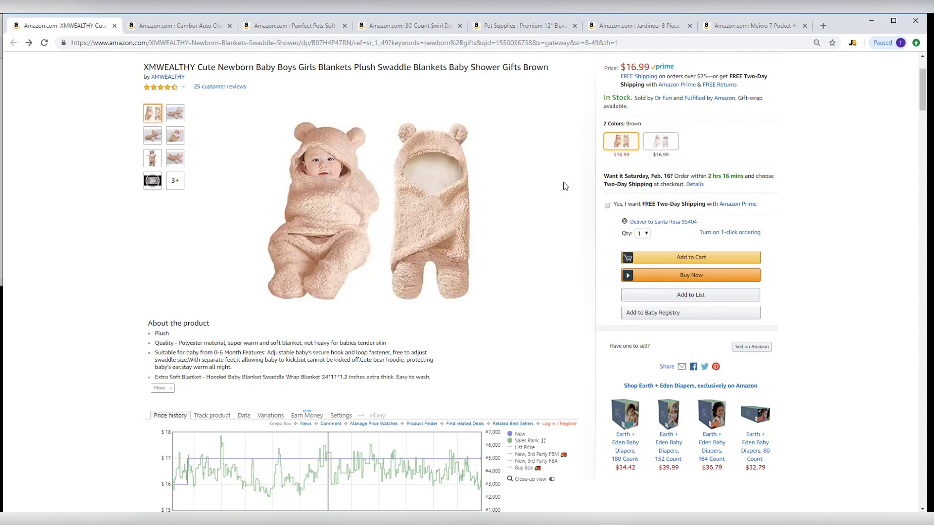
pyautogui.scroll(-3, 564, 182)
pyautogui.scroll(3, 563, 182)
pyautogui.scroll(-2, 545, 269)
pyautogui.scroll(2, 570, 217)
pyautogui.click(662, 142)
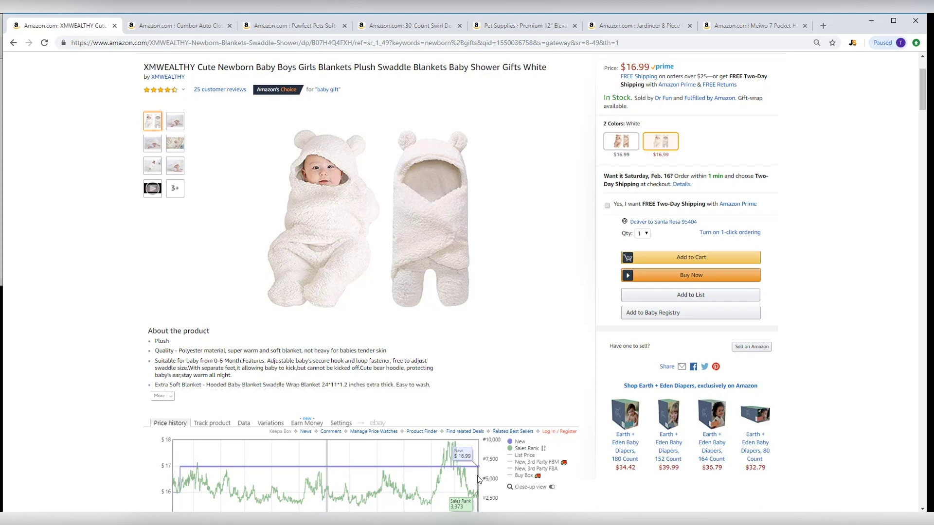
pyautogui.scroll(-3, 477, 476)
pyautogui.scroll(2, 676, 100)
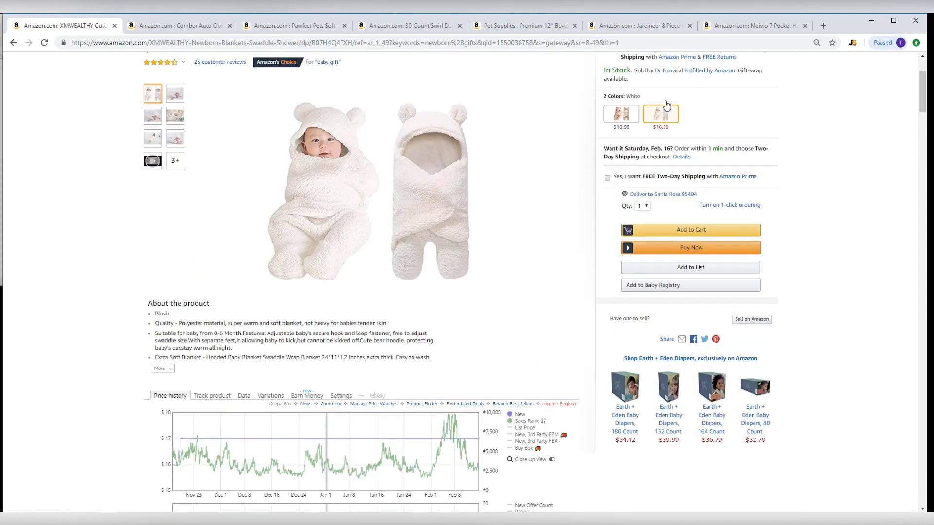
# Switch the listing back to the Brown color and examine its price, sales rank and review history.
pyautogui.click(621, 113)
pyautogui.scroll(-2, 575, 204)
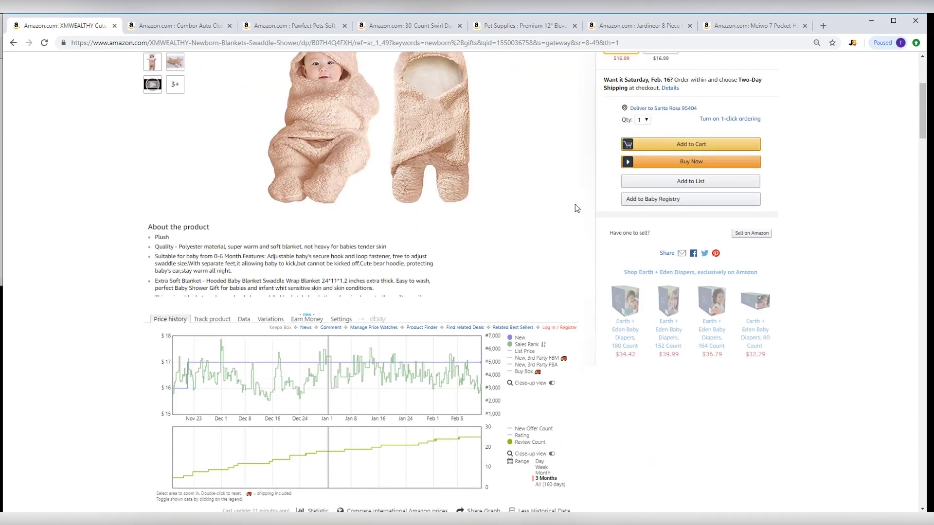
pyautogui.scroll(-2, 575, 209)
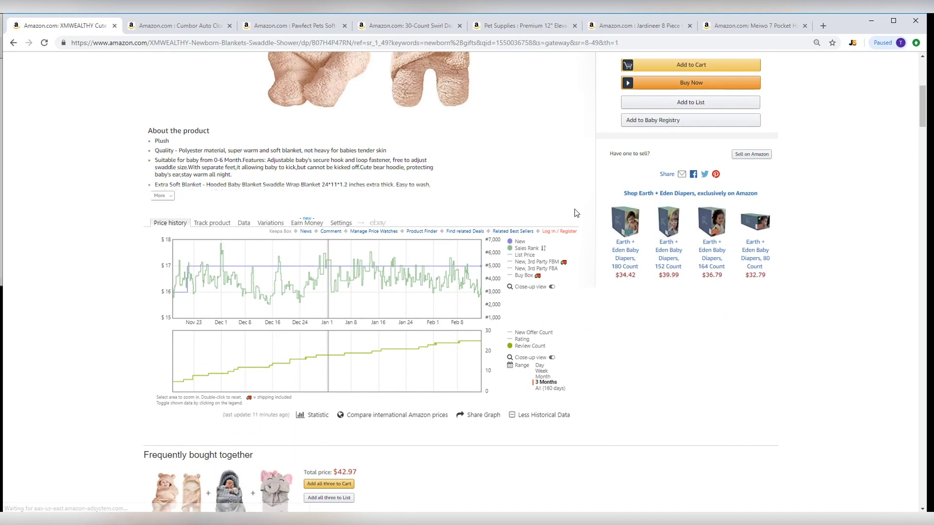
pyautogui.scroll(4, 574, 219)
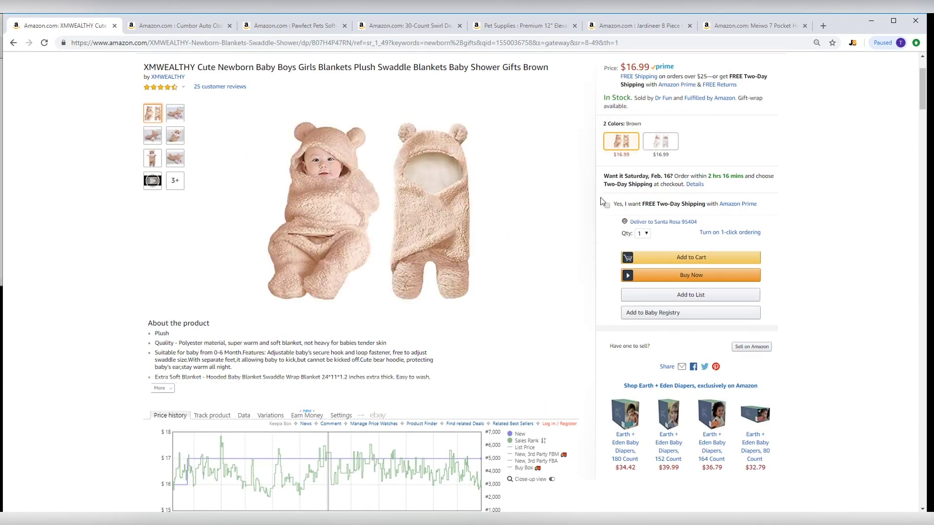
pyautogui.scroll(-3, 564, 253)
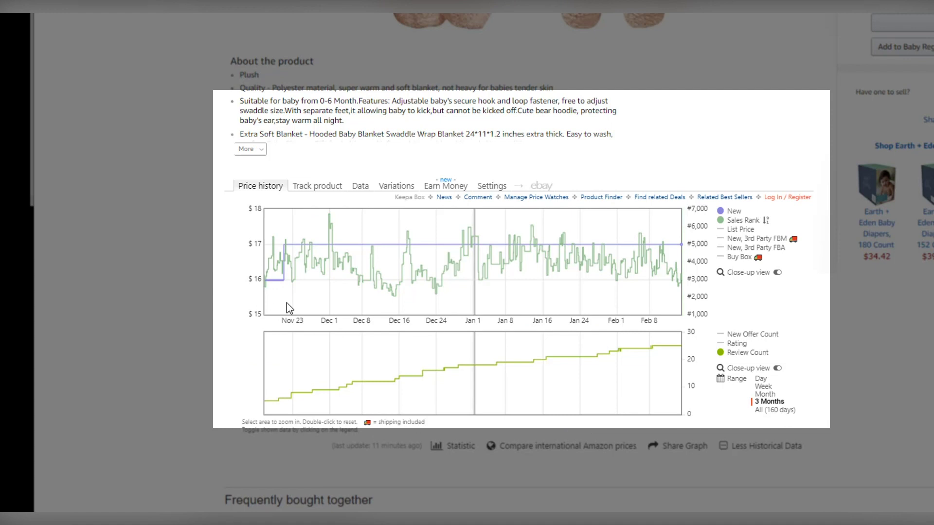
pyautogui.moveTo(283, 299)
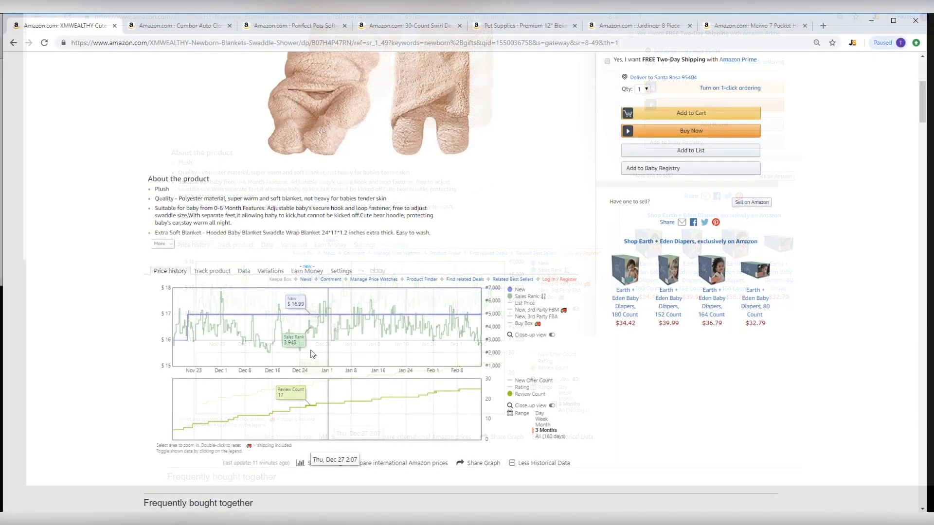
# Set the Keepa graph range to All (160 days) for the brown swaddle blanket.
pyautogui.scroll(2, 312, 354)
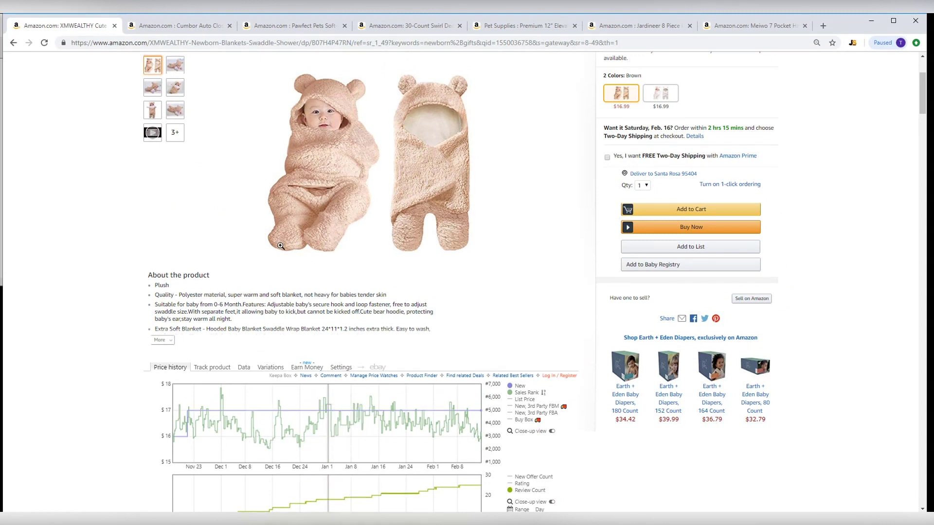
pyautogui.moveTo(176, 89)
pyautogui.scroll(-3, 504, 247)
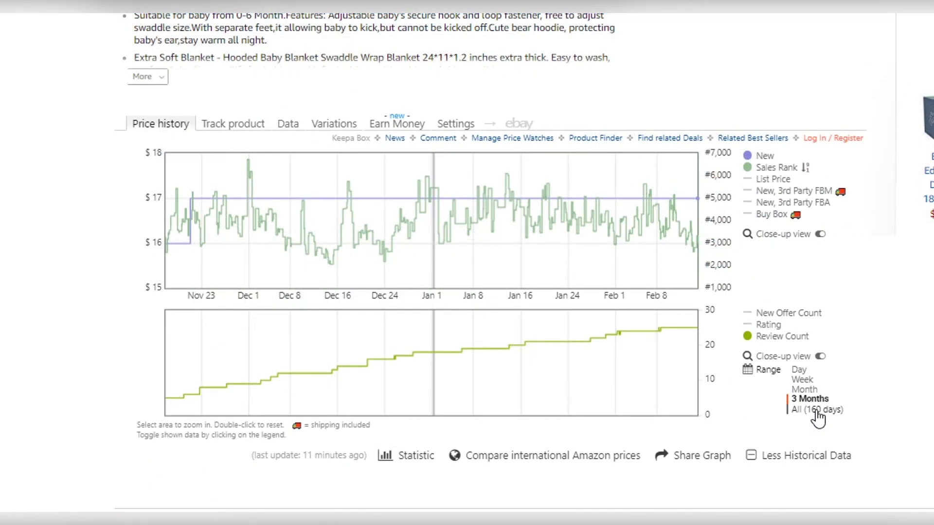
pyautogui.click(817, 413)
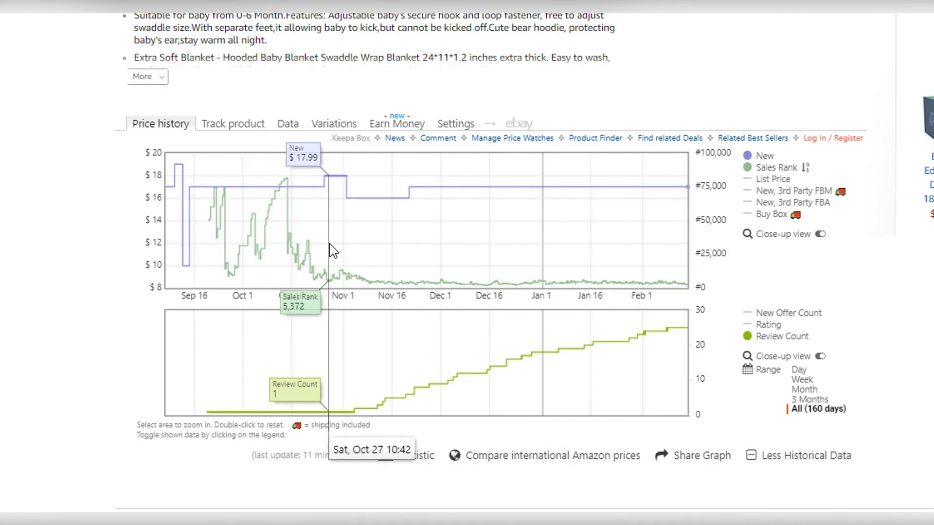
# Look through the frequently bought together and sponsored related products, and review the blanket's description.
pyautogui.scroll(-10, 330, 246)
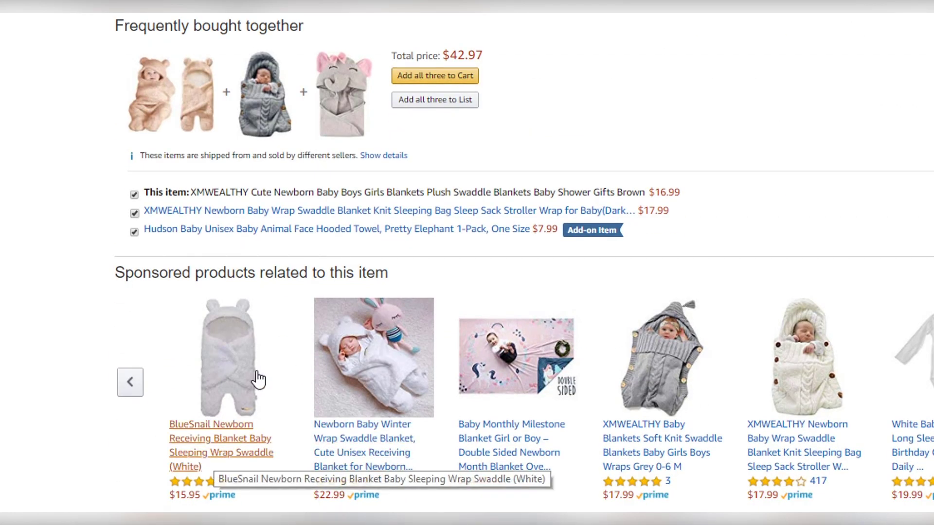
pyautogui.scroll(15, 207, 479)
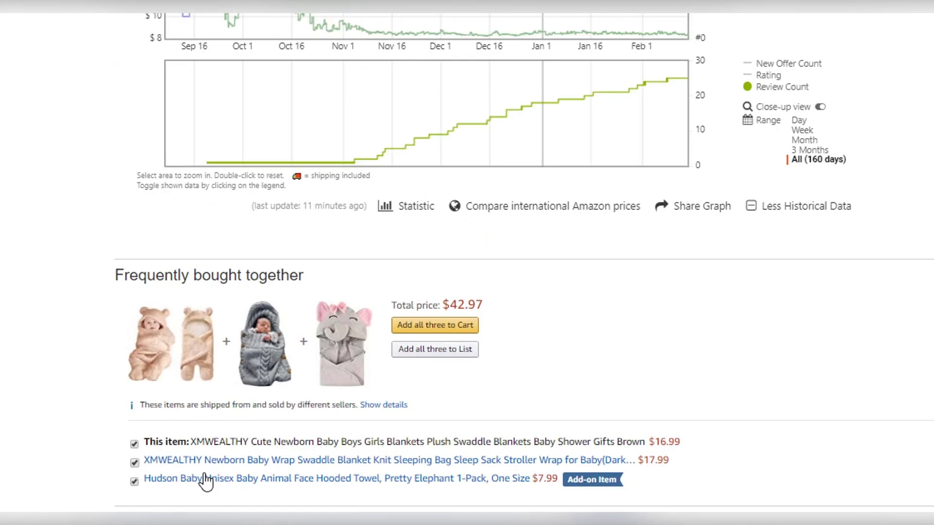
pyautogui.scroll(-2, 206, 479)
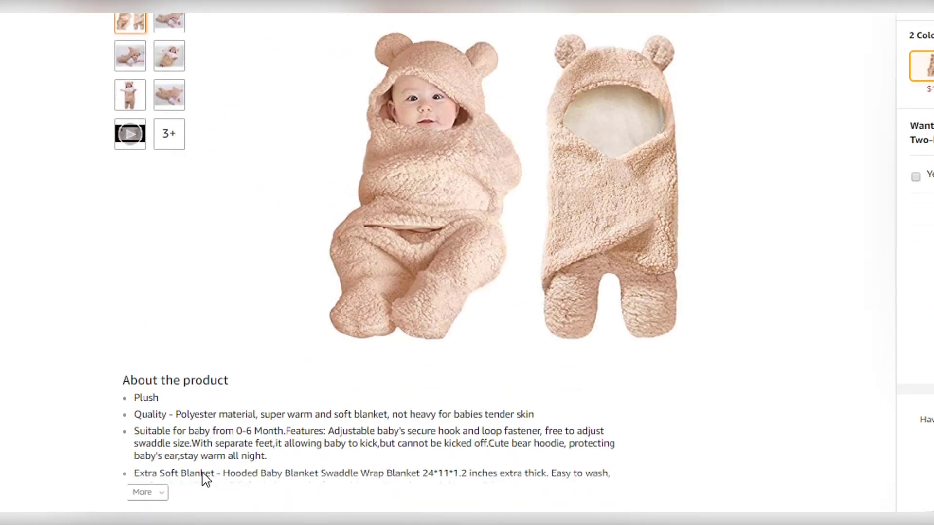
pyautogui.scroll(-8, 204, 472)
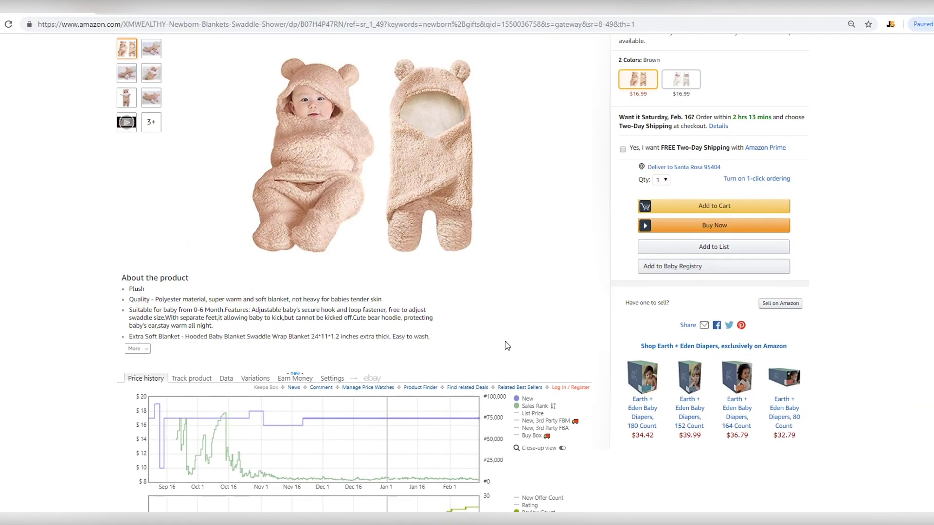
# Switch to the Cumbor Auto Close Safety Baby Gate listing and preview its gallery photos.
pyautogui.click(179, 14)
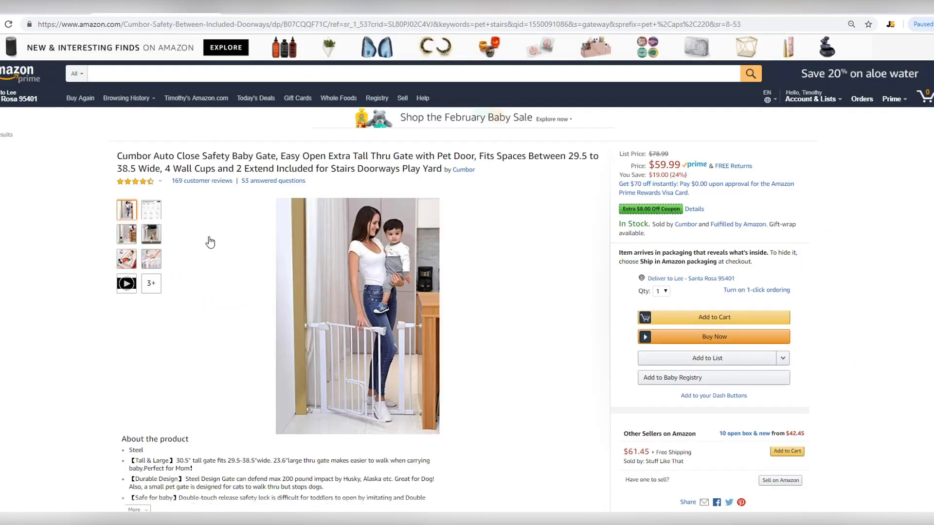
pyautogui.scroll(-1, 210, 242)
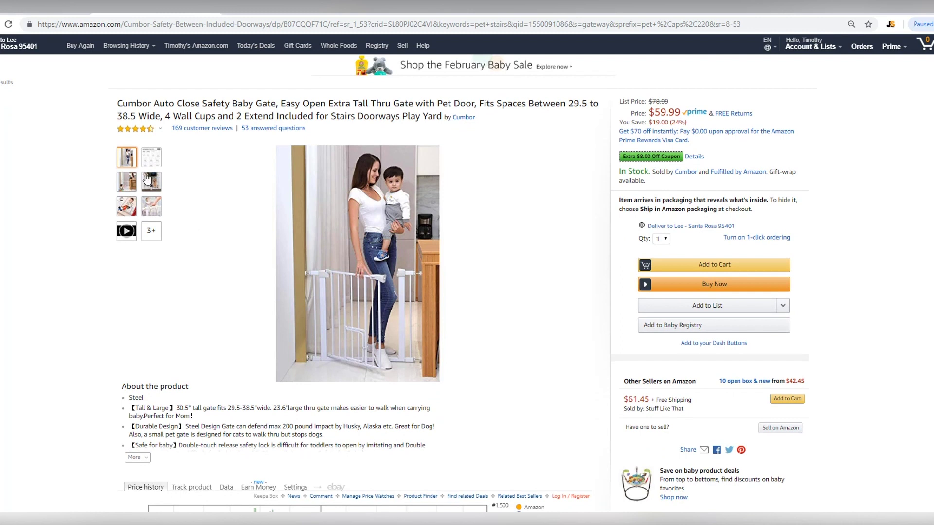
pyautogui.moveTo(121, 210)
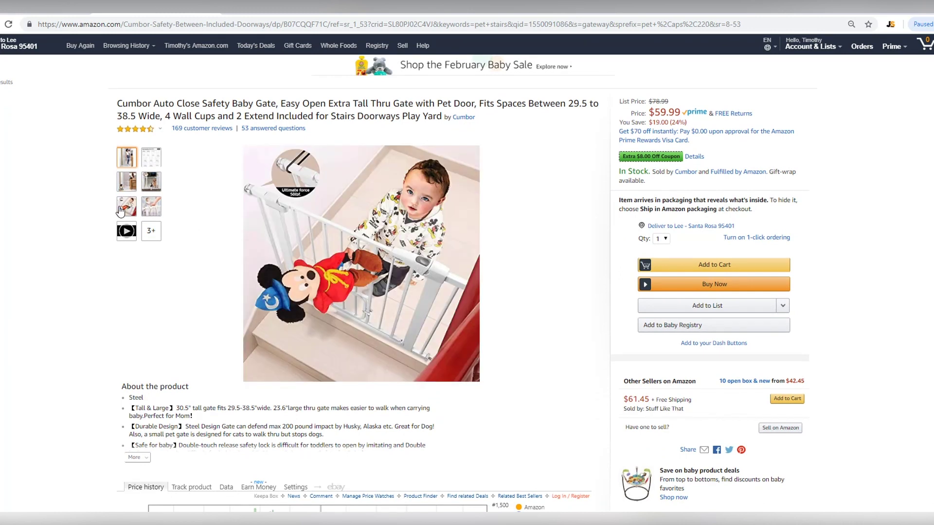
pyautogui.moveTo(149, 186)
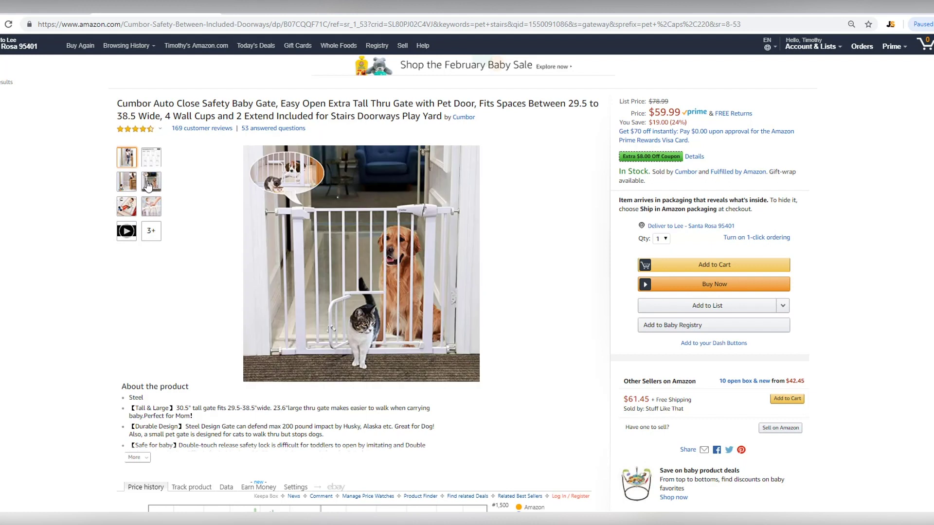
pyautogui.moveTo(150, 213)
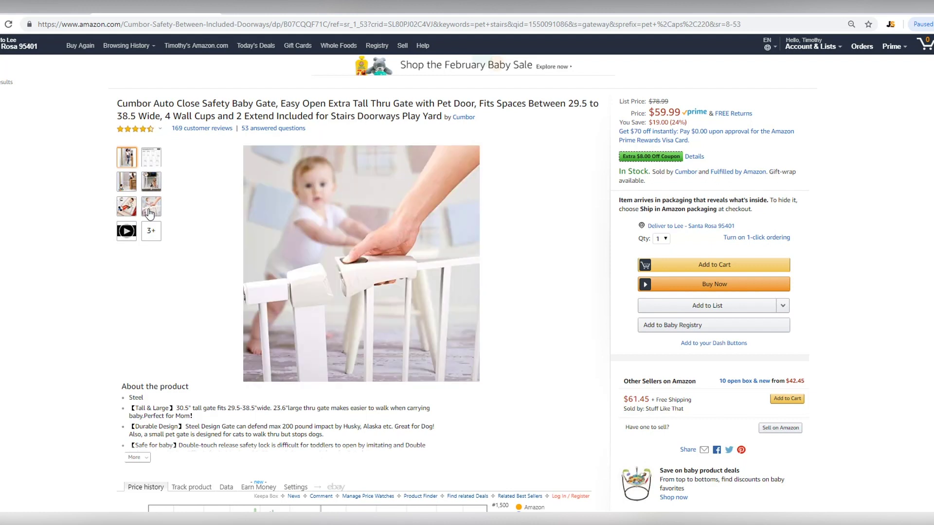
# Preview the baby gate's recommended configurations photo and read the full About the product bullet points.
pyautogui.moveTo(159, 156)
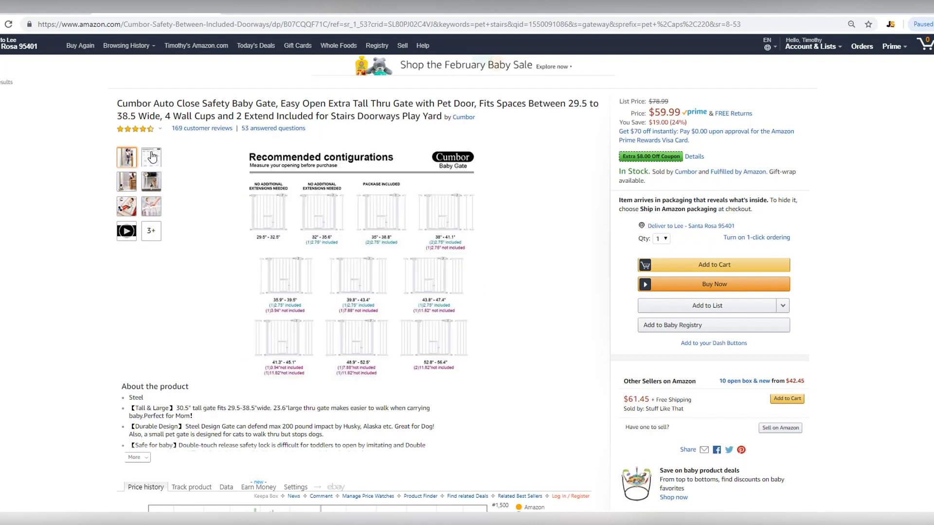
pyautogui.scroll(-2, 240, 223)
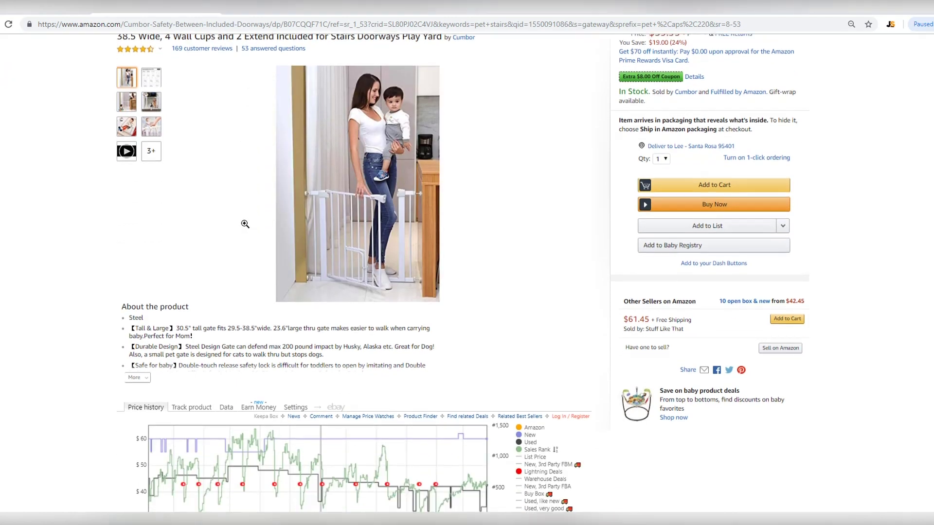
pyautogui.scroll(2, 213, 257)
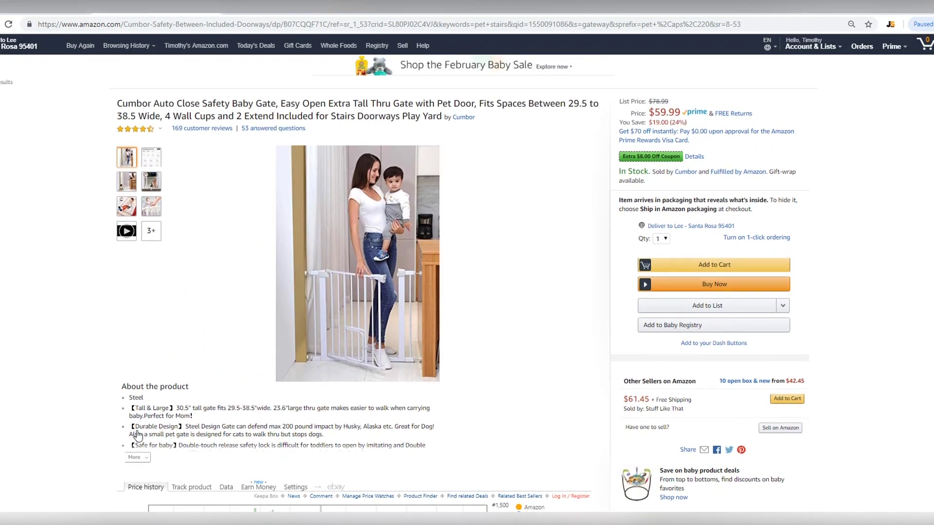
pyautogui.click(139, 458)
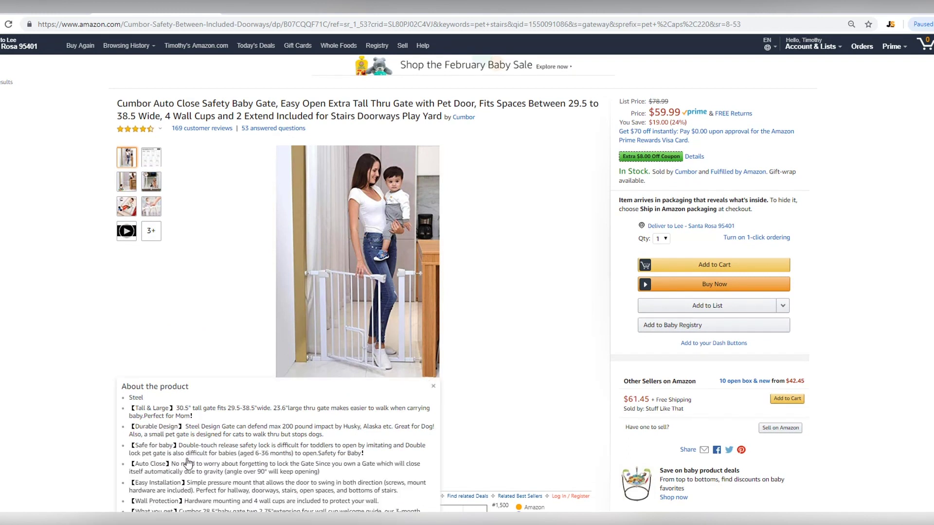
pyautogui.click(194, 358)
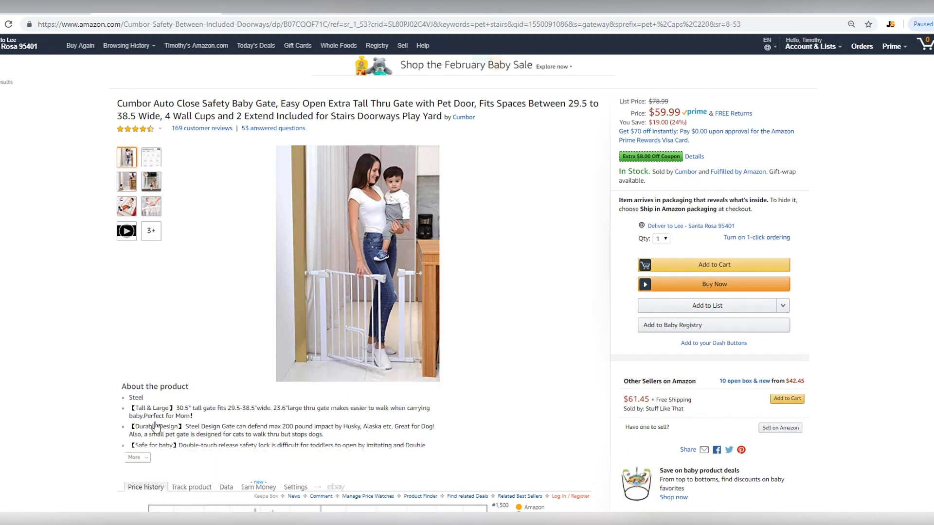
pyautogui.click(139, 459)
pyautogui.scroll(-1, 152, 416)
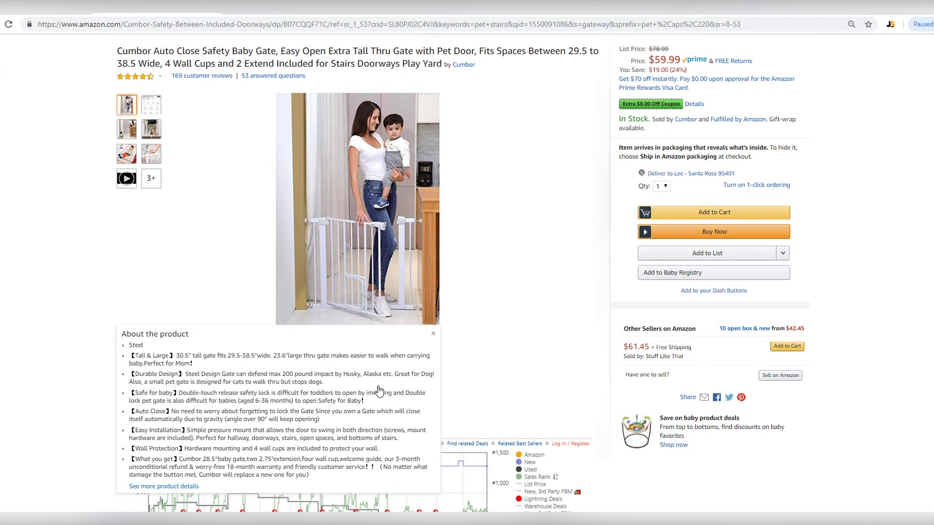
pyautogui.click(434, 335)
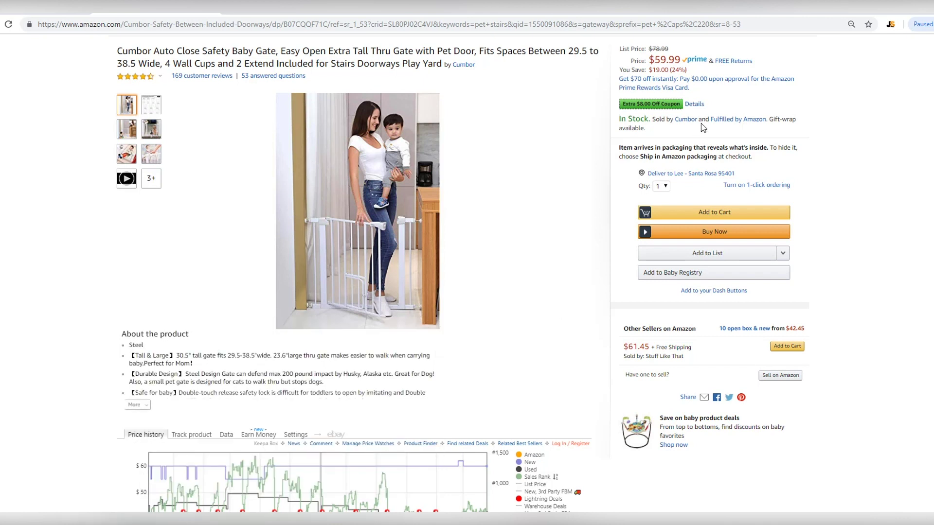
# Check the gate's Jungle Scout estimates and examine its three-month Keepa price, sales rank, review and Lightning Deals history.
pyautogui.scroll(-3, 533, 234)
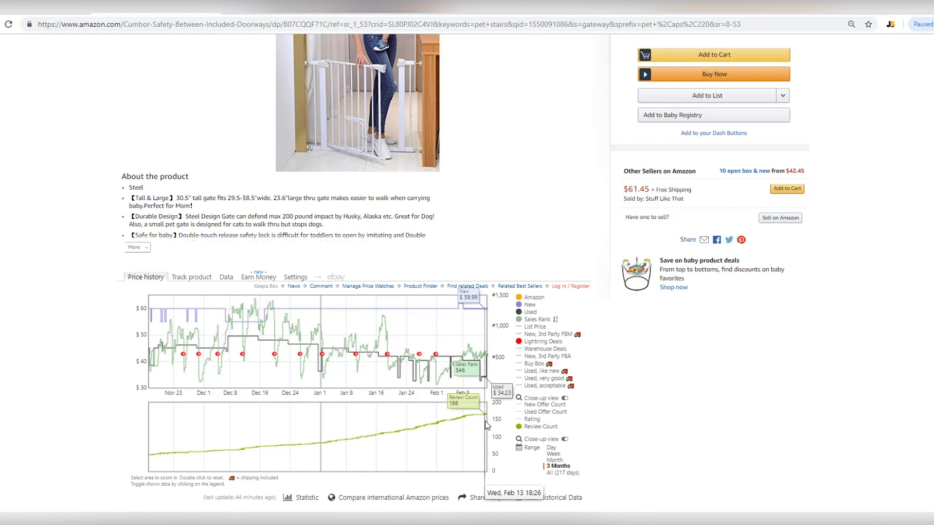
pyautogui.click(888, 27)
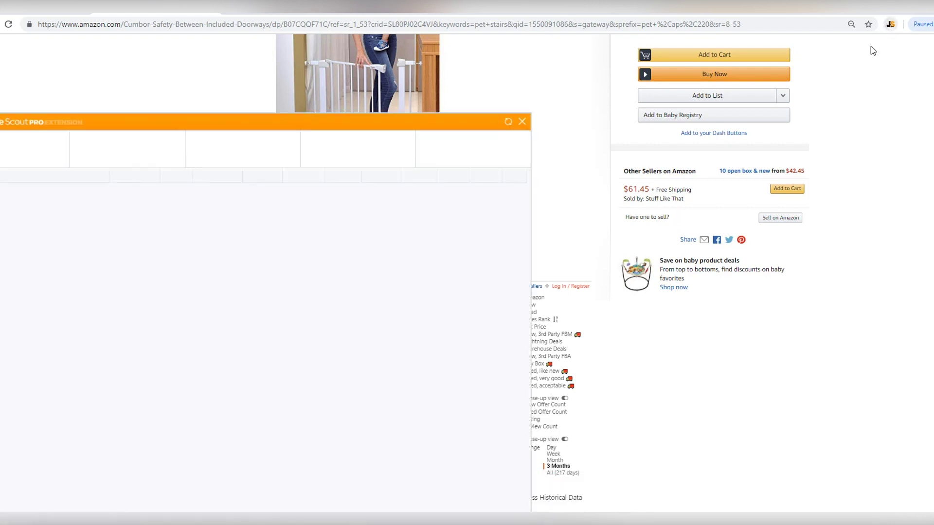
pyautogui.click(522, 122)
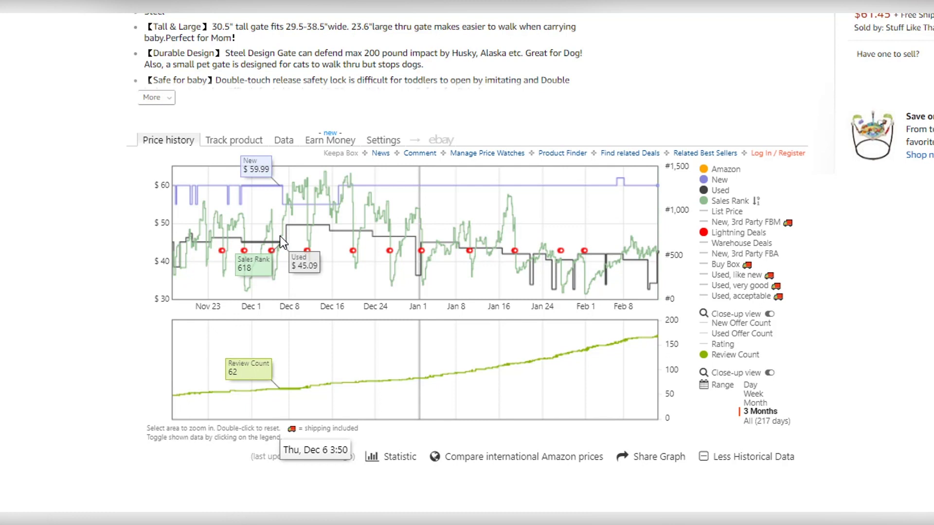
pyautogui.moveTo(272, 252)
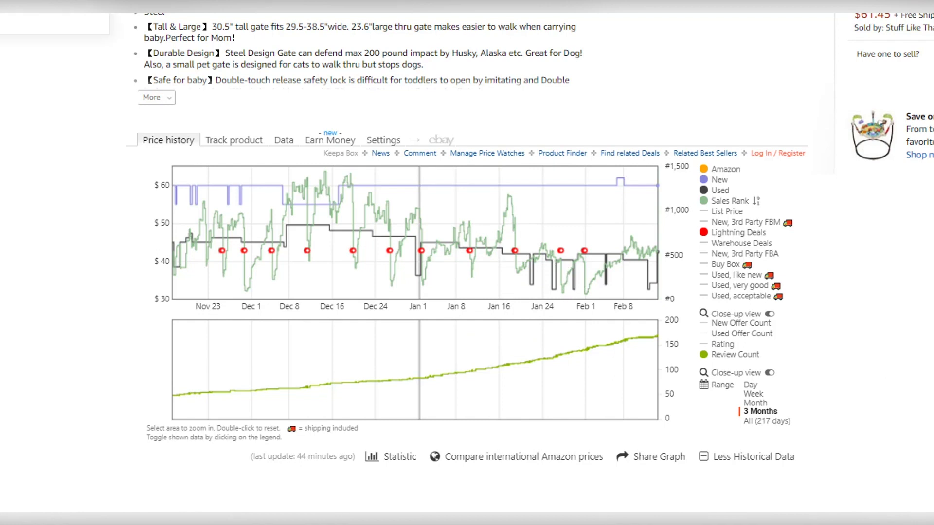
# Snip the three-month Keepa graph and draw red arrows along the rising and falling stretches of the sales rank.
pyautogui.press('Print')
pyautogui.moveTo(115, 107); pyautogui.dragTo(873, 437)
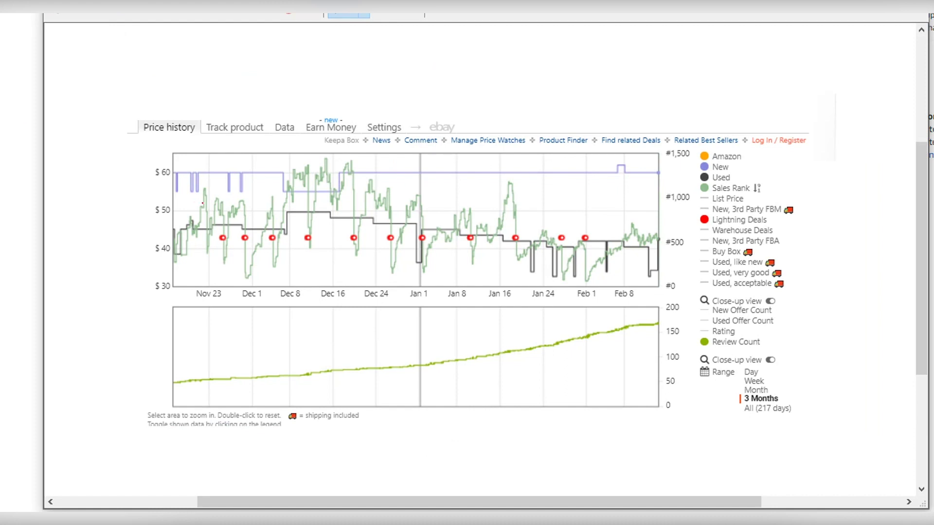
pyautogui.moveTo(173, 209); pyautogui.dragTo(318, 153)
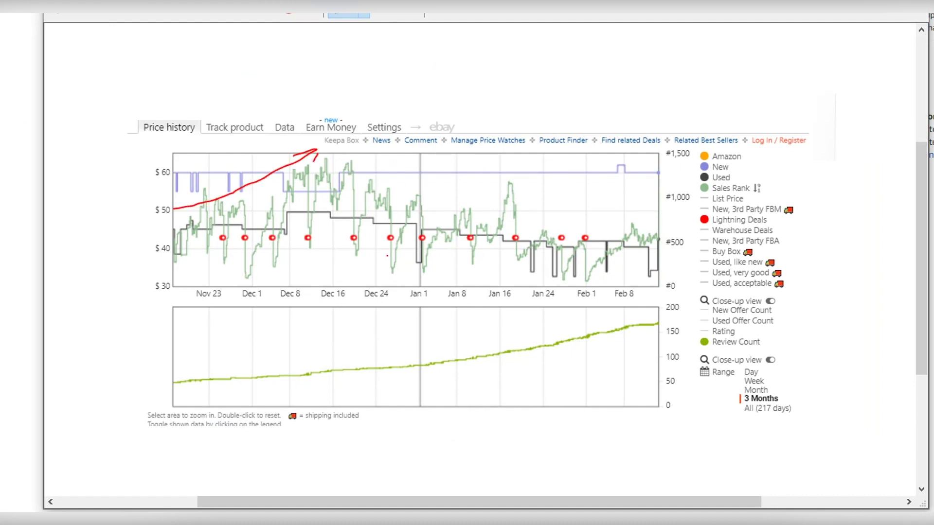
pyautogui.moveTo(394, 174); pyautogui.dragTo(651, 233)
# Draw a labelled red line across the sales rank peaks and circle the Lightning Deals legend marker.
pyautogui.moveTo(136, 160); pyautogui.dragTo(676, 163)
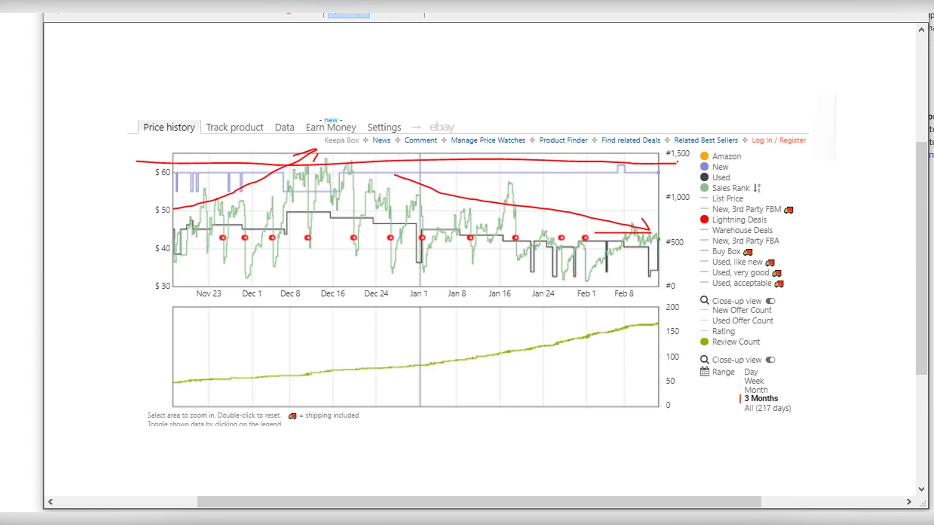
pyautogui.moveTo(678, 161); pyautogui.dragTo(705, 164)
pyautogui.moveTo(708, 212)
pyautogui.mouseDown()
pyautogui.moveTo(699, 217)
pyautogui.moveTo(707, 228)
pyautogui.moveTo(710, 214)
pyautogui.mouseUp()
# Mark the start and end of the review count curve, sketch circled marks above it, and close the snip.
pyautogui.moveTo(179, 364); pyautogui.dragTo(186, 392)
pyautogui.moveTo(663, 314); pyautogui.dragTo(659, 347)
pyautogui.moveTo(339, 319)
pyautogui.mouseDown()
pyautogui.moveTo(346, 346)
pyautogui.moveTo(412, 315)
pyautogui.moveTo(354, 341)
pyautogui.moveTo(375, 317)
pyautogui.moveTo(355, 320)
pyautogui.mouseUp()
pyautogui.click(352, 320)
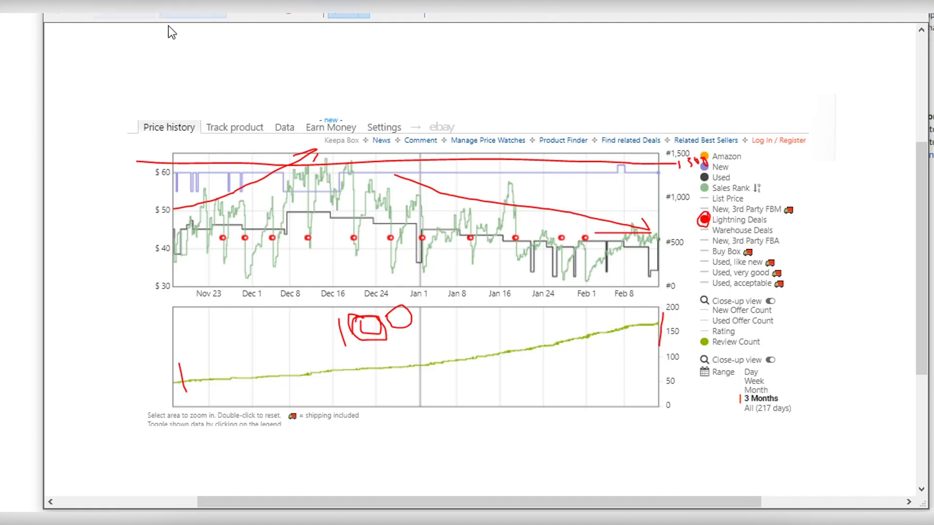
pyautogui.click(846, 1)
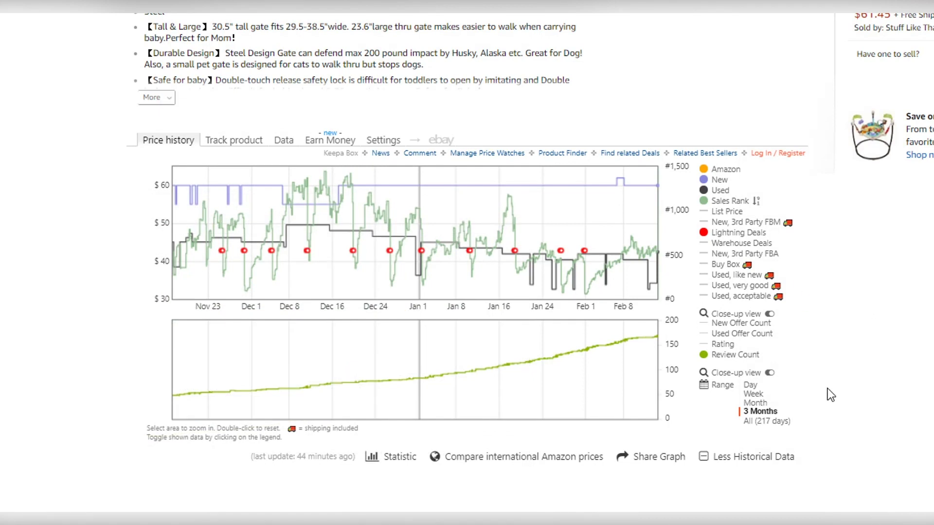
# Set the Keepa range to All (217 days), inspect August 2018's rank and reviews up close, and restore the full range.
pyautogui.click(765, 421)
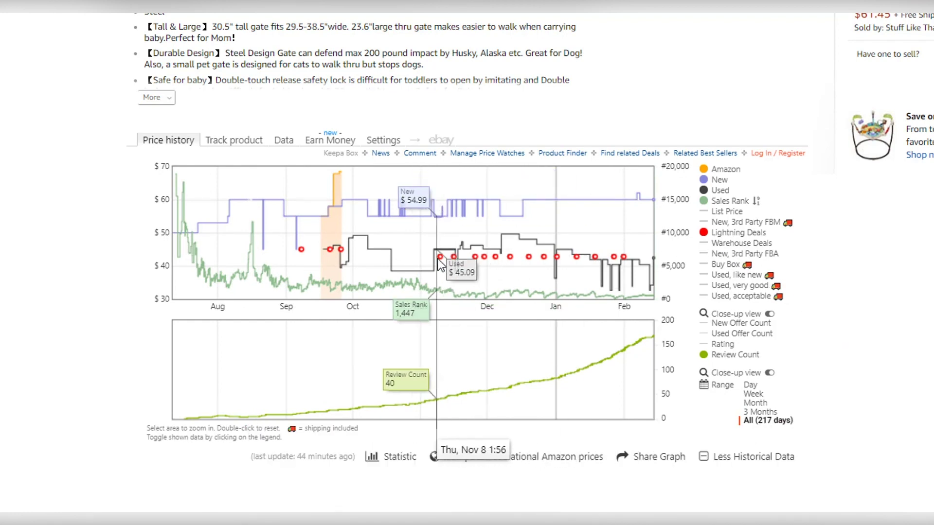
pyautogui.moveTo(443, 263)
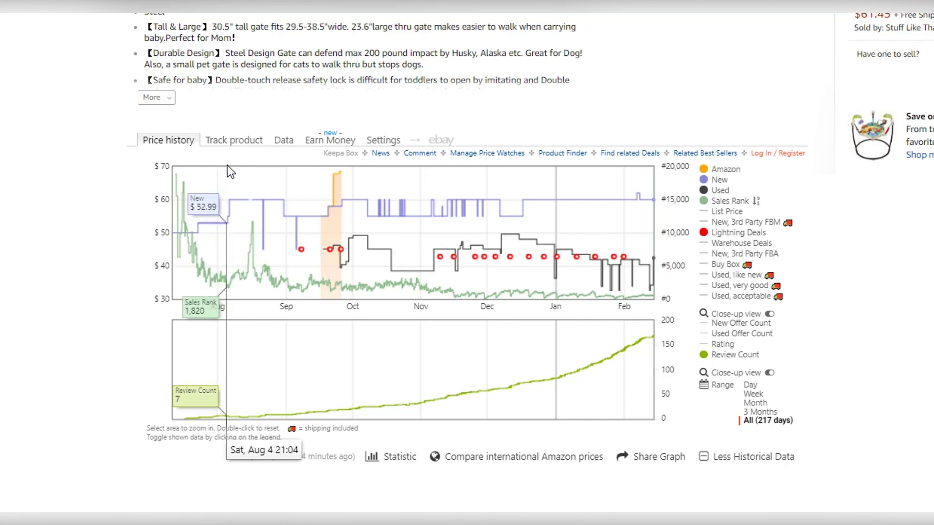
pyautogui.moveTo(226, 168); pyautogui.dragTo(274, 169)
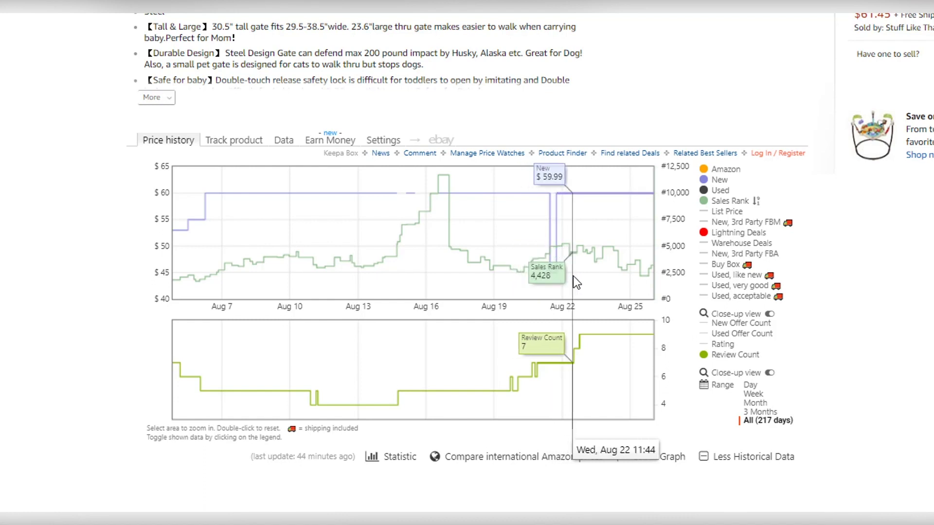
pyautogui.click(751, 421)
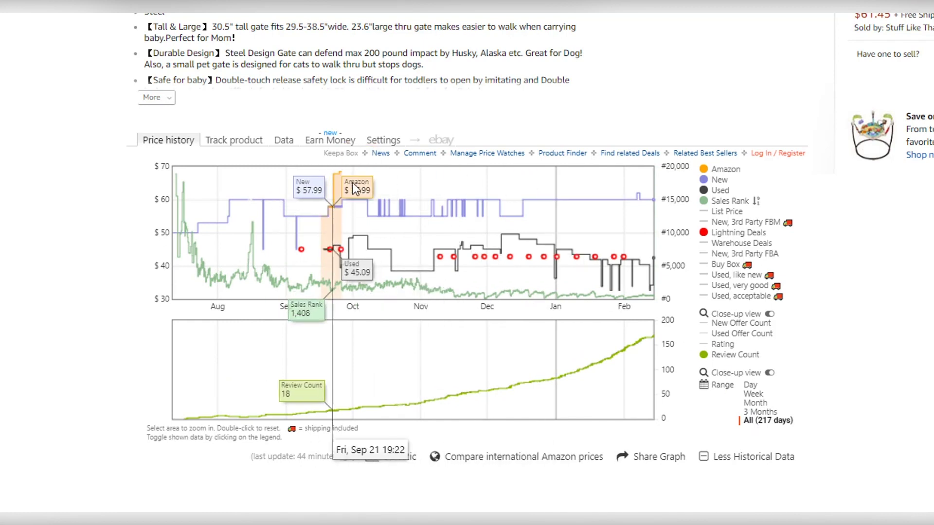
pyautogui.moveTo(720, 174)
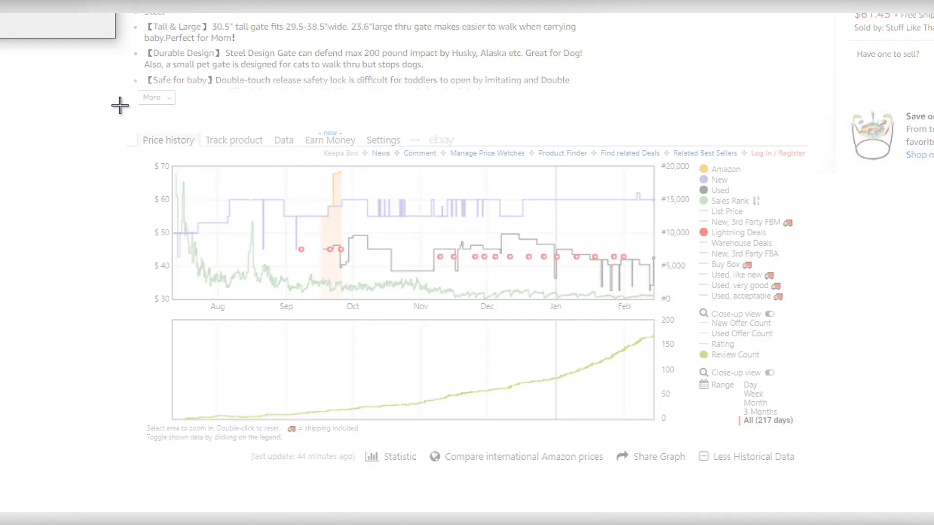
# Snip the full-range Keepa graph and mark in red the starting price, early rank drop and August price rise.
pyautogui.moveTo(124, 114); pyautogui.dragTo(818, 449)
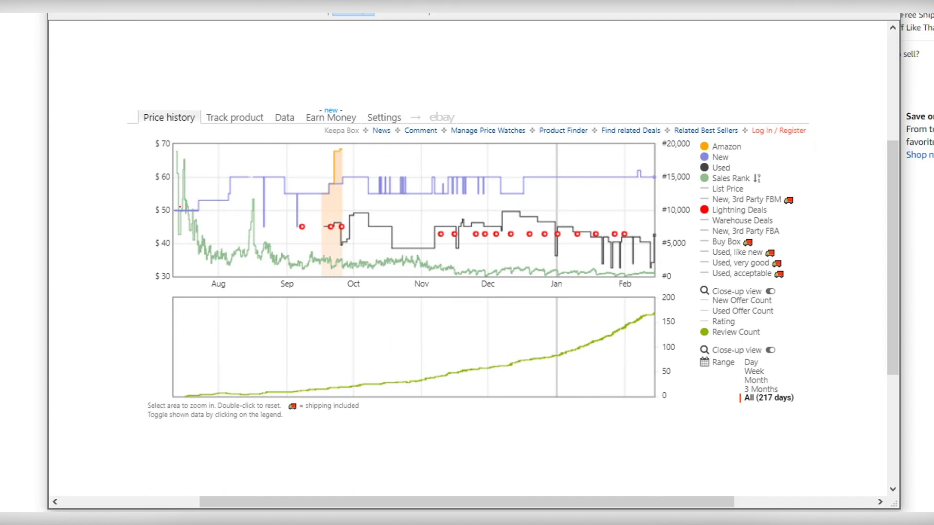
pyautogui.moveTo(161, 206); pyautogui.dragTo(213, 206)
pyautogui.moveTo(207, 236)
pyautogui.mouseDown()
pyautogui.moveTo(247, 266)
pyautogui.moveTo(216, 265)
pyautogui.mouseUp()
pyautogui.moveTo(212, 196); pyautogui.dragTo(242, 169)
pyautogui.moveTo(230, 174); pyautogui.dragTo(241, 171)
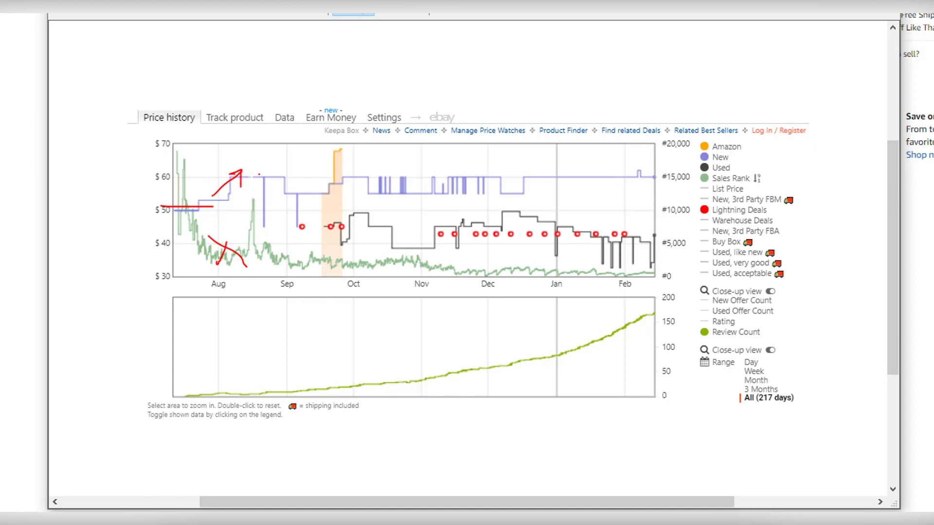
# Draw two red lines bounding the new price from August to February and two vertical lines around the orange Amazon period.
pyautogui.moveTo(257, 174); pyautogui.dragTo(659, 173)
pyautogui.moveTo(251, 192); pyautogui.dragTo(679, 185)
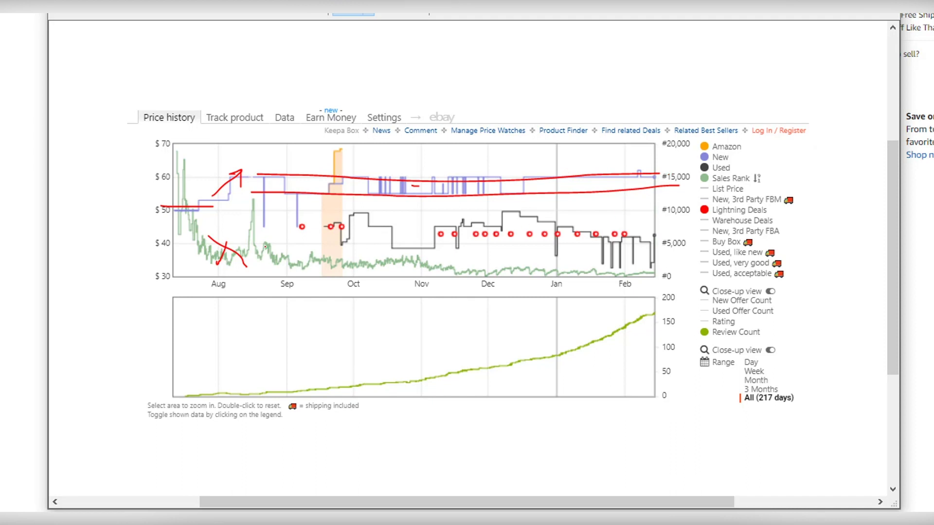
pyautogui.moveTo(337, 143); pyautogui.dragTo(340, 302)
pyautogui.moveTo(314, 156); pyautogui.dragTo(329, 299)
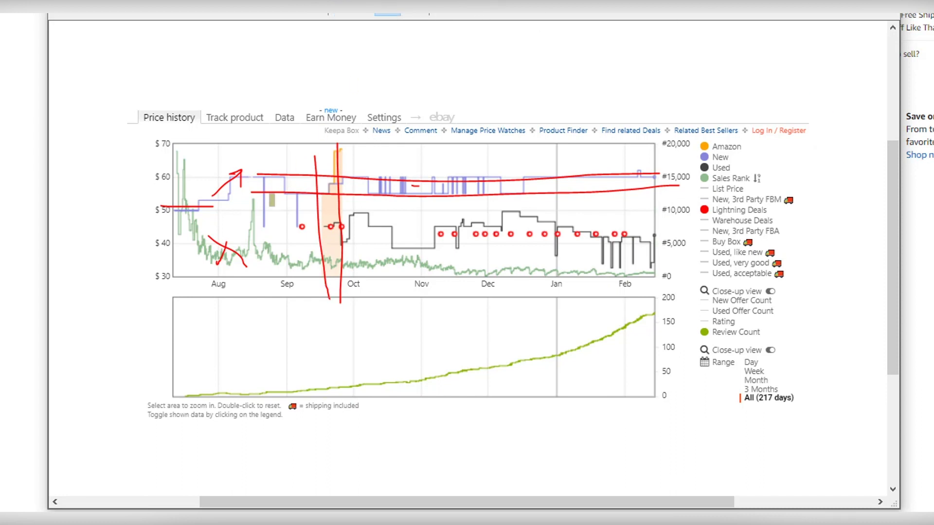
# Highlight the declining sales rank trend in yellow and mark the review count growth from November to February.
pyautogui.moveTo(215, 252); pyautogui.dragTo(652, 276)
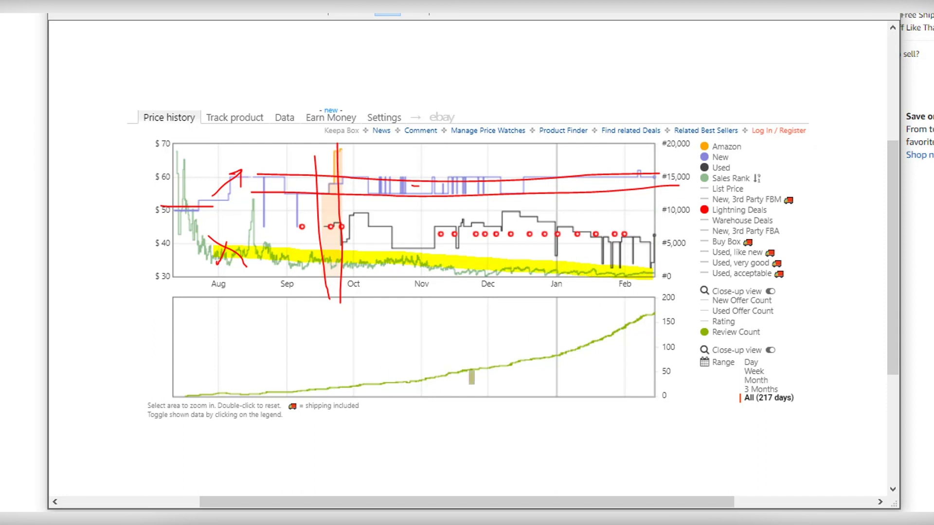
pyautogui.moveTo(421, 354); pyautogui.dragTo(428, 417)
pyautogui.moveTo(655, 292); pyautogui.dragTo(657, 358)
pyautogui.moveTo(409, 376); pyautogui.dragTo(641, 311)
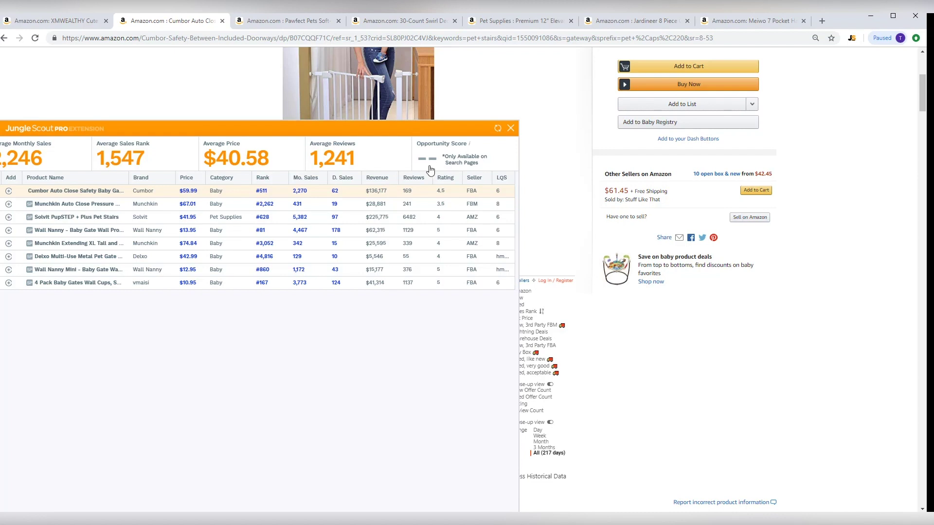
# Review the baby gate's Jungle Scout estimates and return to the listing's title and main photo.
pyautogui.click(511, 129)
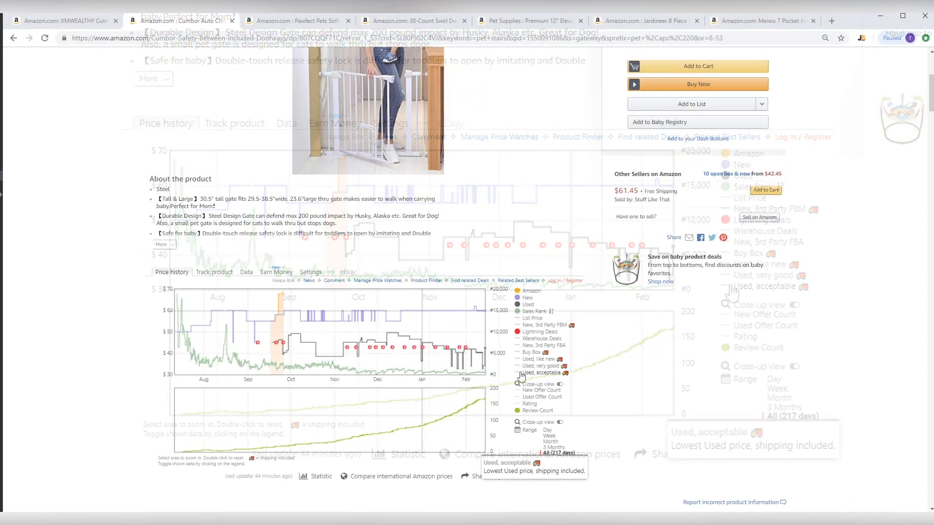
pyautogui.scroll(3, 483, 360)
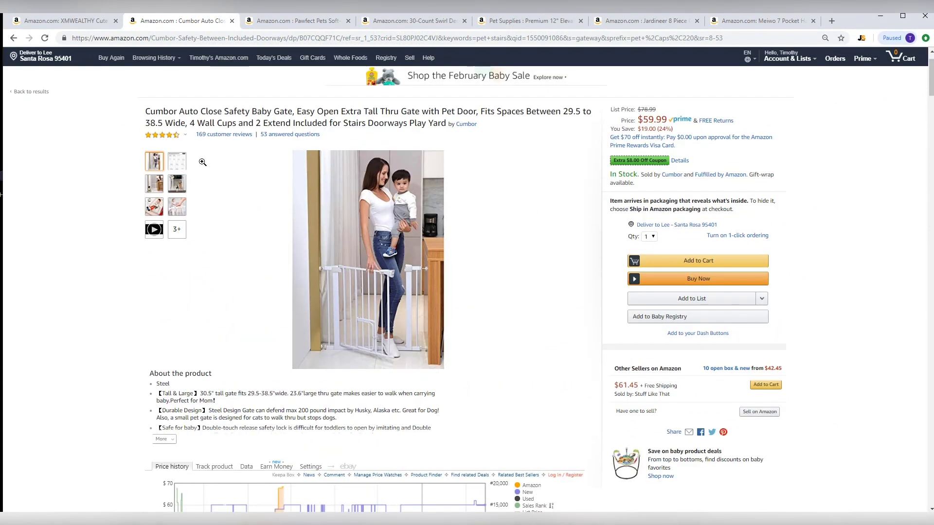
pyautogui.click(336, 207)
# Switch to the Pawfect Pets Soft-Sided Pet Carrier Backpack listing and check its Jungle Scout sales estimates.
pyautogui.click(312, 22)
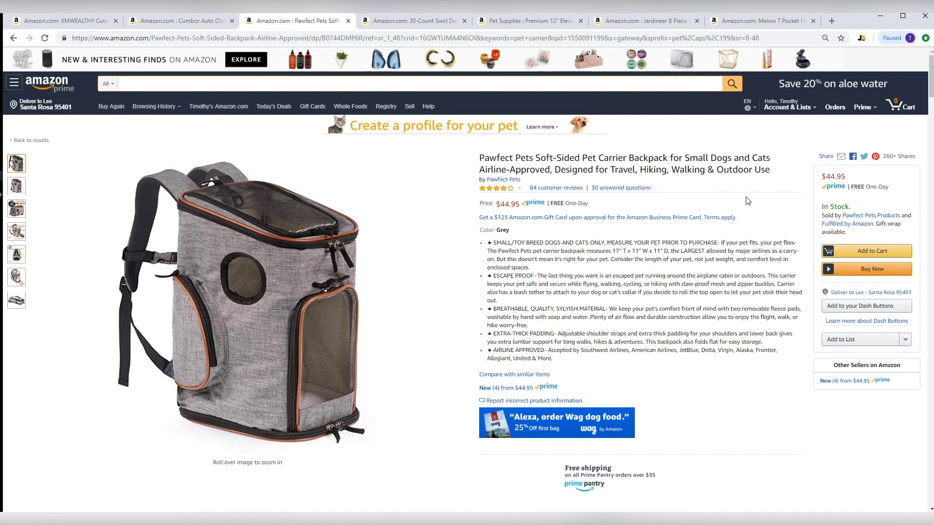
pyautogui.click(861, 38)
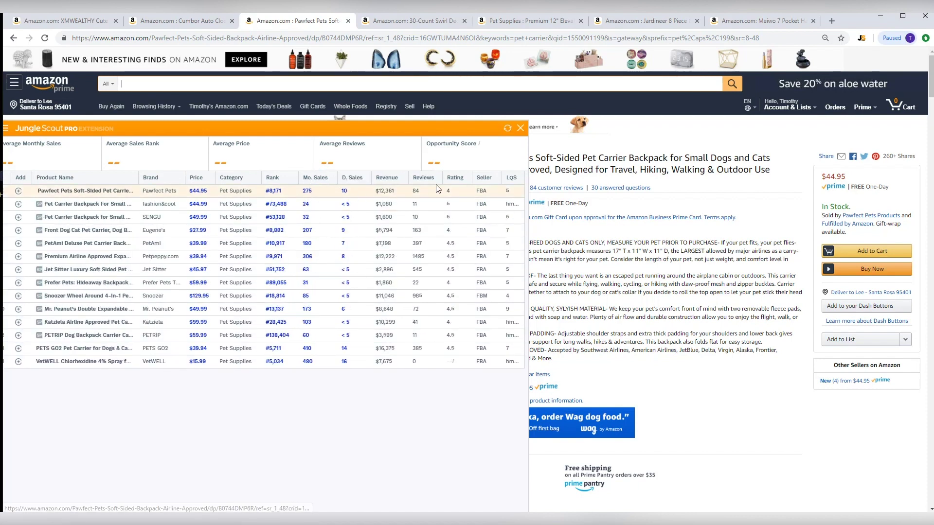
pyautogui.click(520, 128)
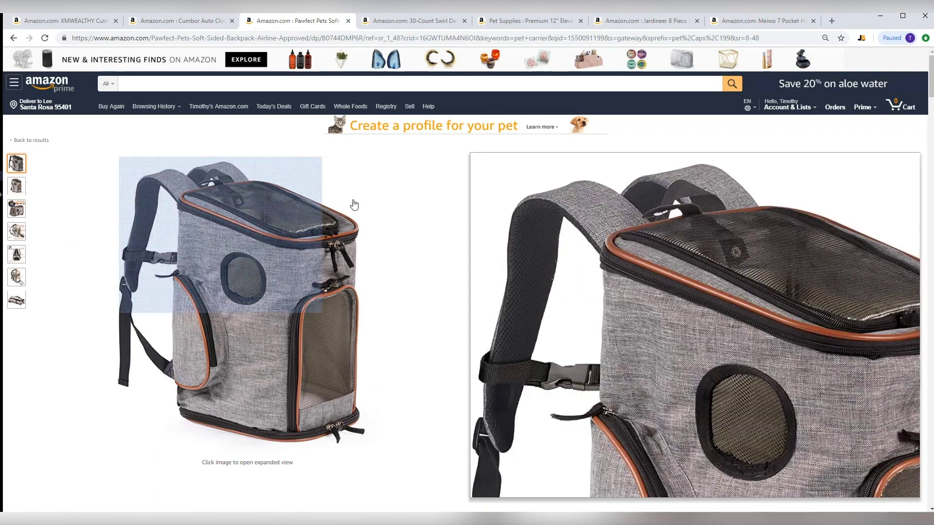
# Examine the backpack's three-month Keepa history and zoom the graph to mid-December through early February.
pyautogui.scroll(-3, 608, 251)
pyautogui.scroll(-4, 608, 251)
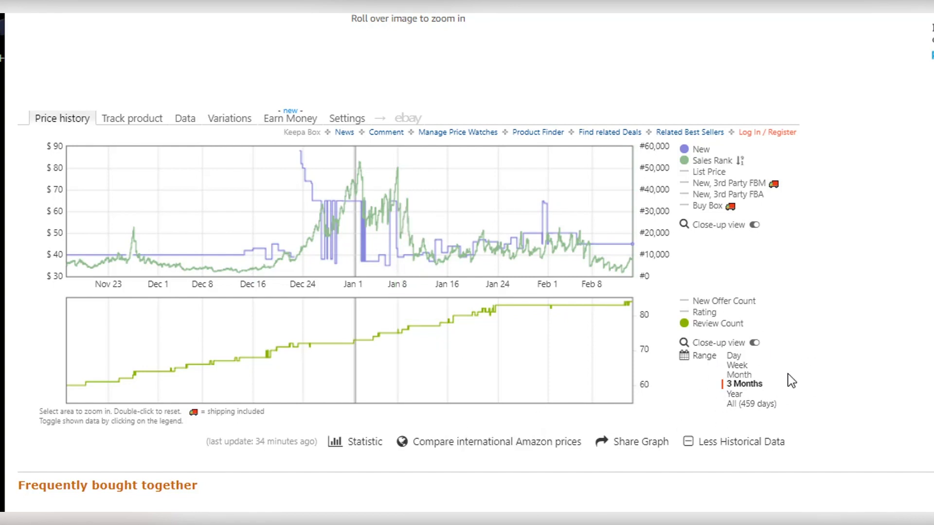
pyautogui.scroll(10, 790, 377)
pyautogui.scroll(-10, 789, 346)
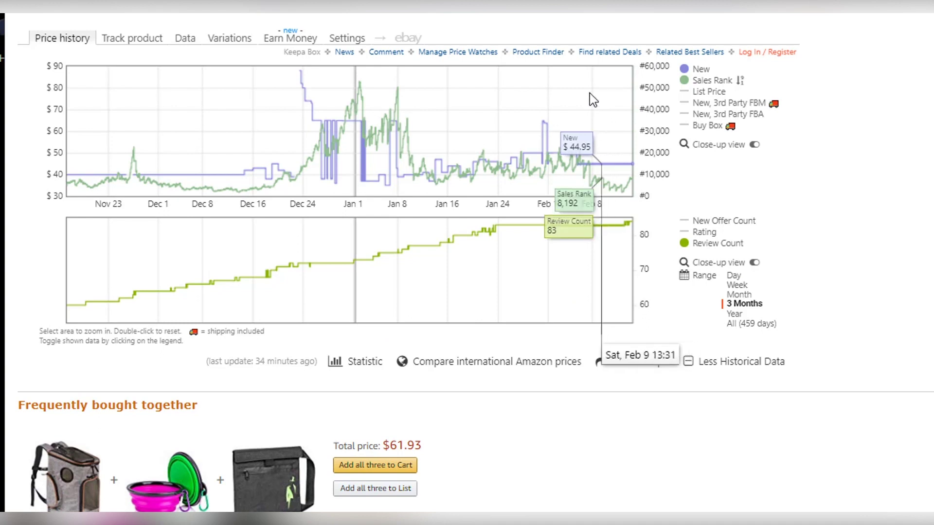
pyautogui.moveTo(589, 68); pyautogui.dragTo(235, 117)
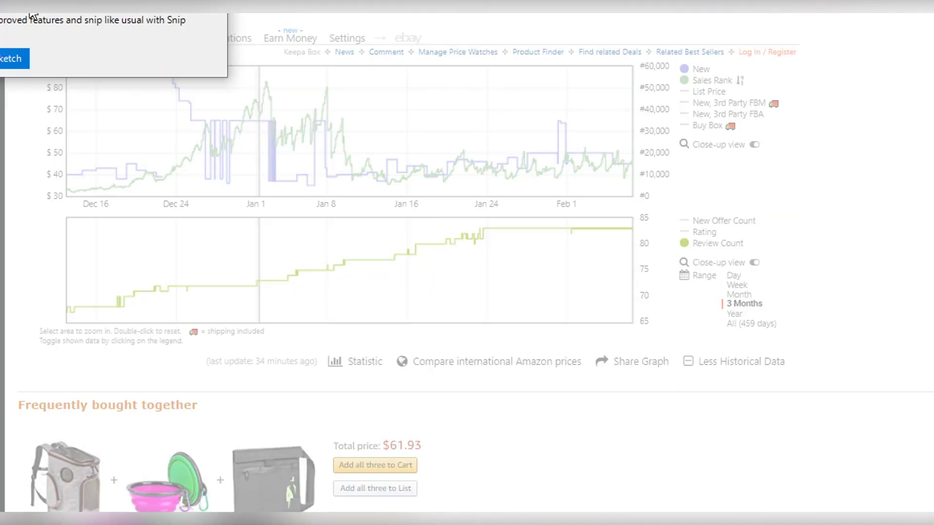
# Snip the backpack's zoomed Keepa graph and highlight the mid-December price line in yellow.
pyautogui.moveTo(824, 18)
pyautogui.mouseDown()
pyautogui.moveTo(515, 281)
pyautogui.moveTo(17, 402)
pyautogui.moveTo(9, 385)
pyautogui.mouseUp()
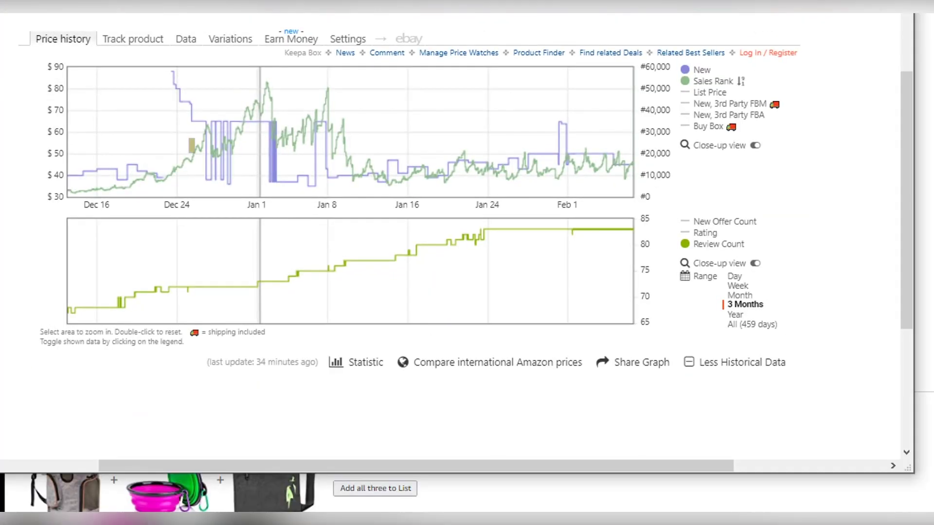
pyautogui.moveTo(68, 172)
pyautogui.mouseDown()
pyautogui.moveTo(155, 176)
pyautogui.moveTo(132, 183)
pyautogui.mouseUp()
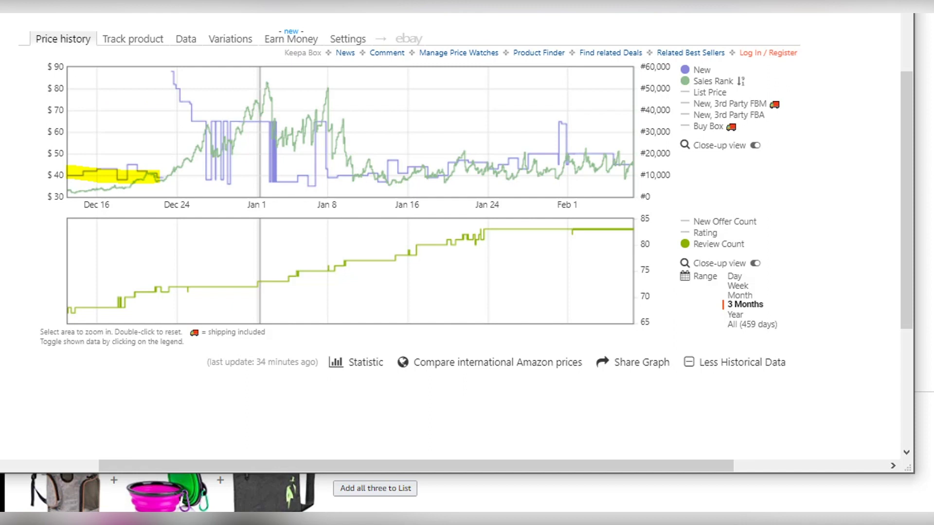
# Mark the late-December price spike in red with a divider line and "HJ", and draw arrows for the falling price and rising sales rank.
pyautogui.moveTo(162, 157); pyautogui.dragTo(162, 221)
pyautogui.moveTo(166, 73)
pyautogui.mouseDown()
pyautogui.moveTo(182, 55)
pyautogui.moveTo(167, 76)
pyautogui.moveTo(164, 63)
pyautogui.moveTo(174, 54)
pyautogui.moveTo(187, 62)
pyautogui.moveTo(179, 63)
pyautogui.moveTo(196, 42)
pyautogui.mouseUp()
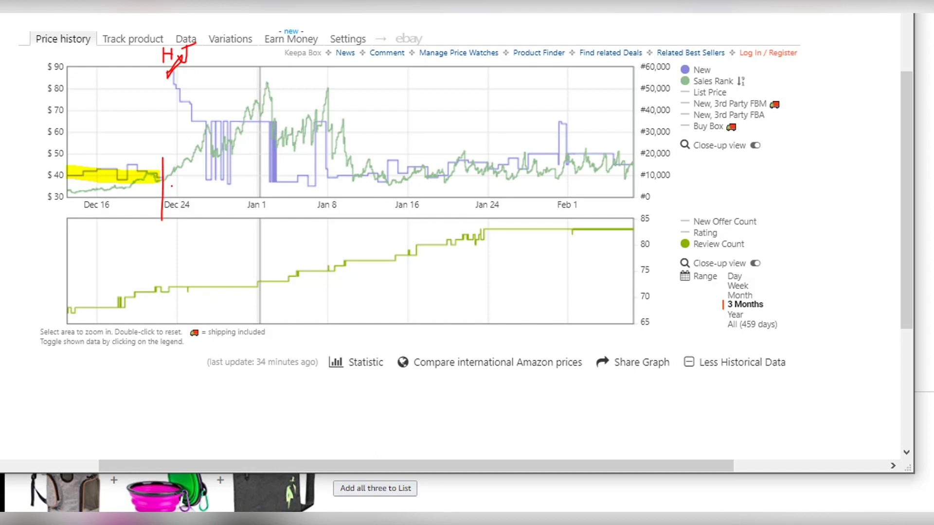
pyautogui.moveTo(170, 186); pyautogui.dragTo(204, 147)
pyautogui.moveTo(182, 83); pyautogui.dragTo(203, 115)
pyautogui.moveTo(197, 181); pyautogui.dragTo(234, 187)
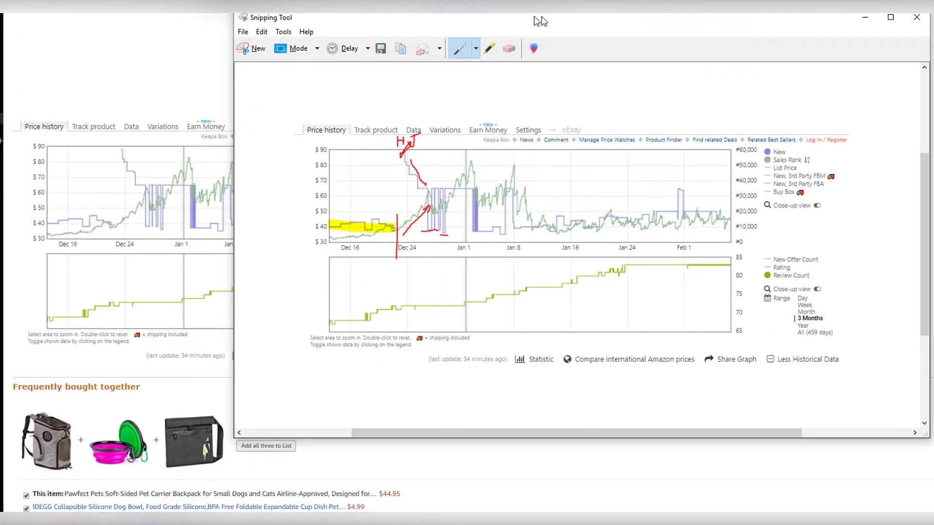
# Draw a red arrow along the sales rank's climb to early January and mark the early-January price drop and low.
pyautogui.moveTo(530, 21); pyautogui.dragTo(612, 16)
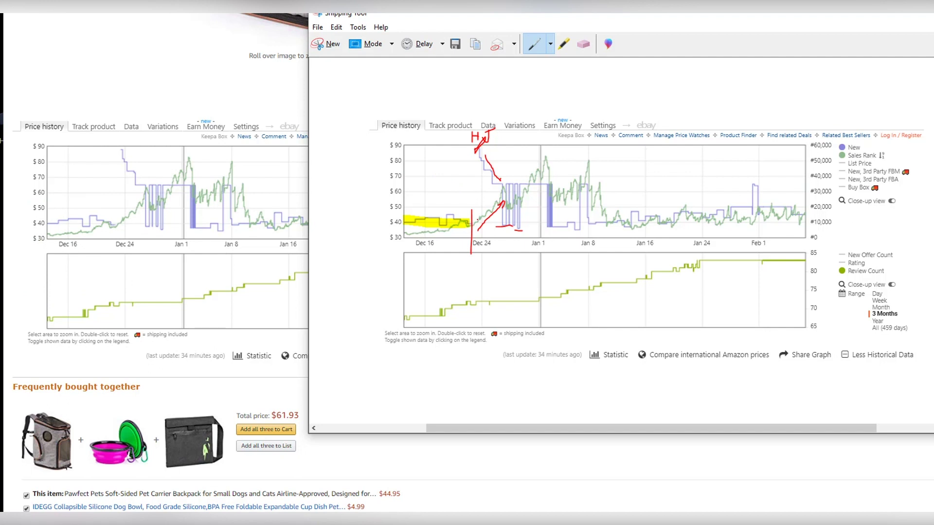
pyautogui.moveTo(477, 220)
pyautogui.mouseDown()
pyautogui.moveTo(541, 155)
pyautogui.moveTo(532, 160)
pyautogui.mouseUp()
pyautogui.moveTo(549, 160); pyautogui.dragTo(550, 186)
pyautogui.moveTo(543, 229); pyautogui.dragTo(562, 228)
pyautogui.moveTo(579, 219); pyautogui.dragTo(580, 233)
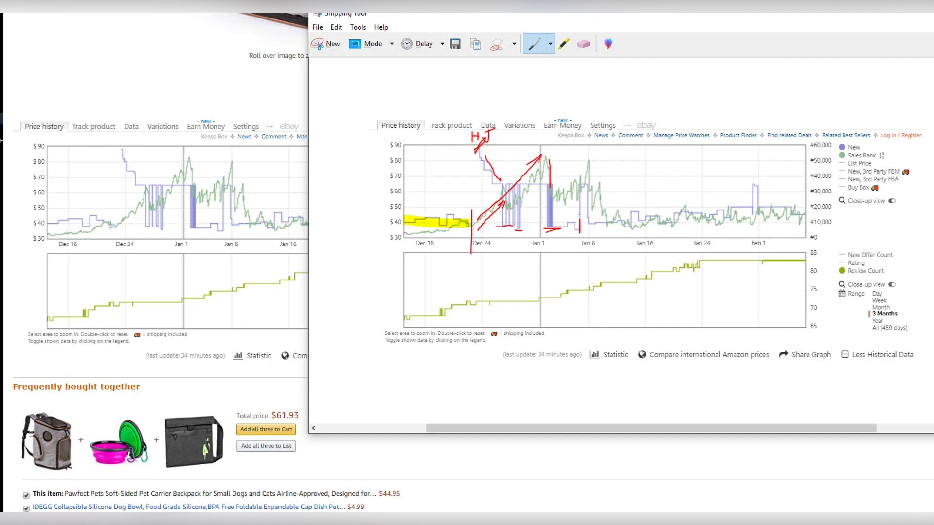
# Draw red curves over the January sales rank decline and a line along its level range through early February.
pyautogui.moveTo(530, 184)
pyautogui.mouseDown()
pyautogui.moveTo(542, 166)
pyautogui.moveTo(577, 165)
pyautogui.moveTo(582, 184)
pyautogui.mouseUp()
pyautogui.moveTo(585, 229); pyautogui.dragTo(814, 220)
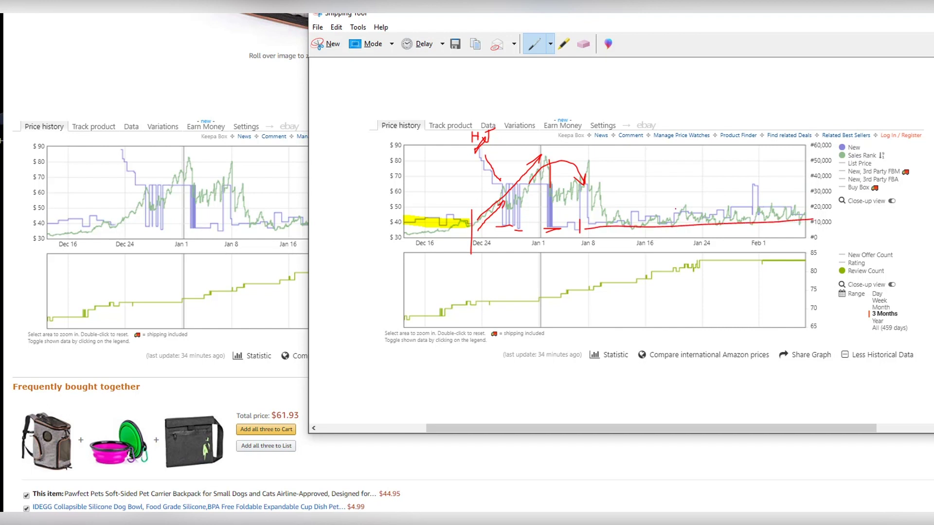
pyautogui.moveTo(589, 165)
pyautogui.mouseDown()
pyautogui.moveTo(615, 207)
pyautogui.moveTo(803, 202)
pyautogui.mouseUp()
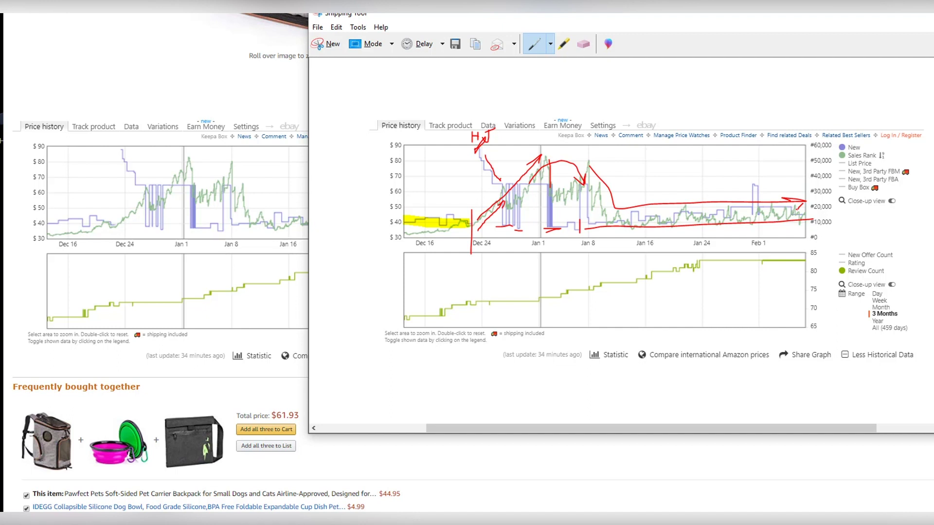
# Highlight the flat review count from January 24 through early February in yellow, marking both ends of the stretch.
pyautogui.click(564, 43)
pyautogui.moveTo(698, 245); pyautogui.dragTo(701, 288)
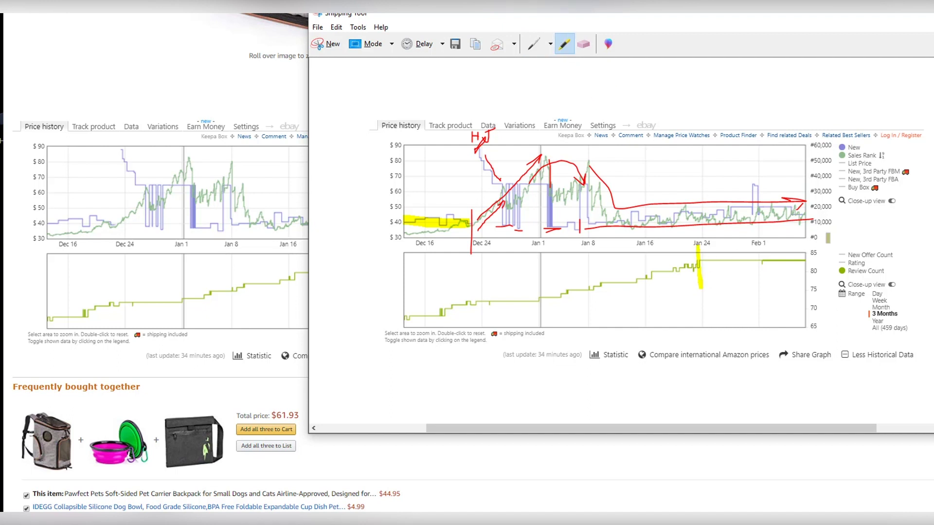
pyautogui.moveTo(804, 244); pyautogui.dragTo(804, 287)
pyautogui.moveTo(708, 266); pyautogui.dragTo(813, 258)
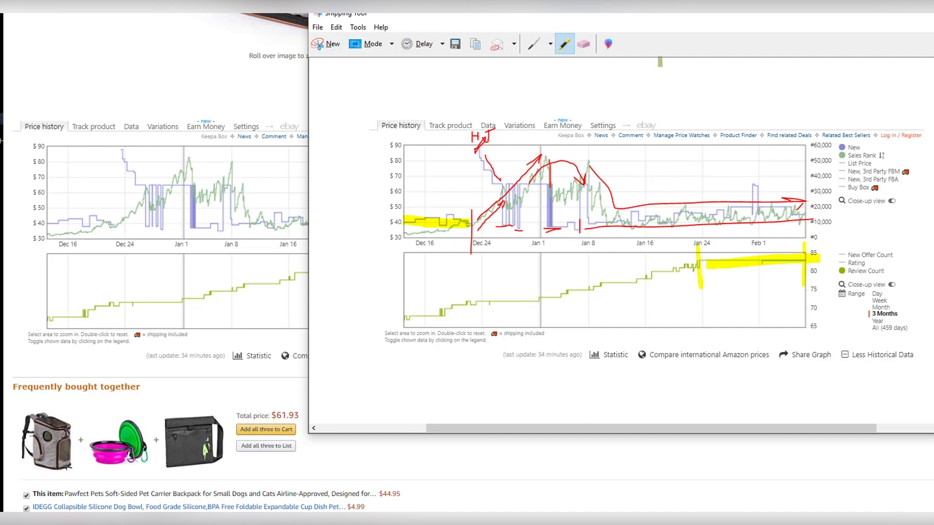
# Return to the listing and examine the Keepa history over all 459 days, mid-May to mid-August 2018, and the past year.
pyautogui.moveTo(692, 19)
pyautogui.mouseDown()
pyautogui.moveTo(640, 43)
pyautogui.moveTo(573, 5)
pyautogui.mouseUp()
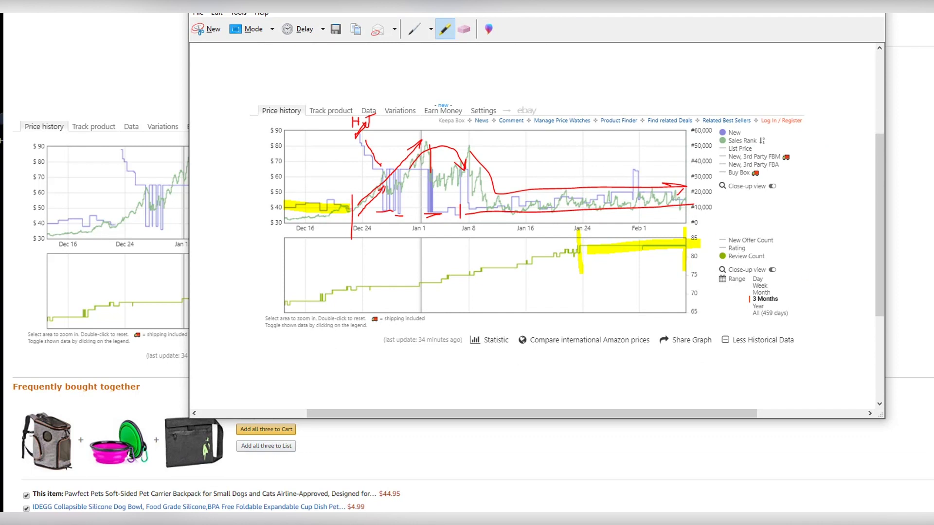
pyautogui.hotkey('alt', 'Tab')
pyautogui.click(542, 333)
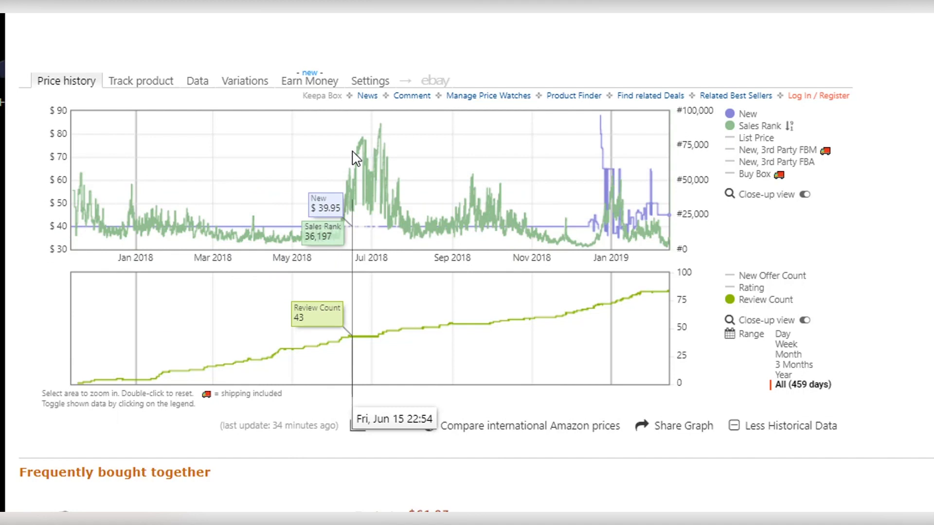
pyautogui.moveTo(311, 115); pyautogui.dragTo(428, 128)
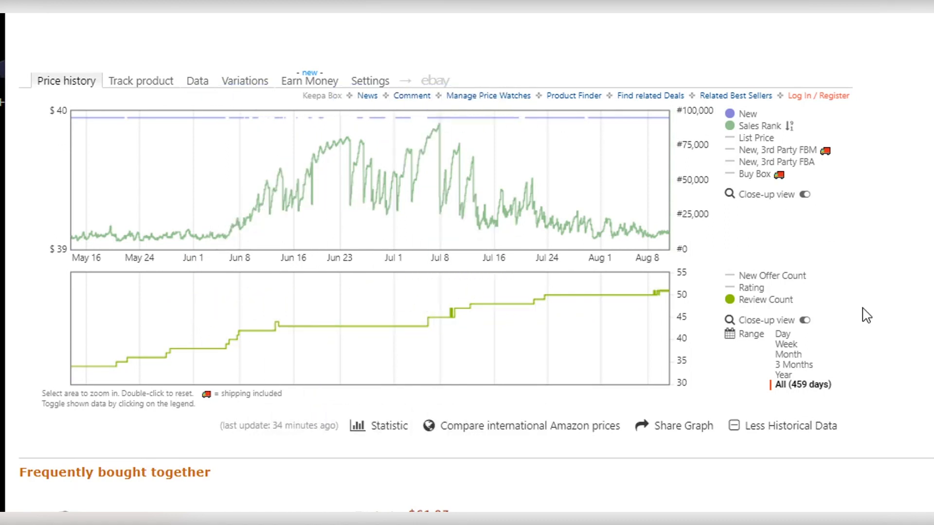
pyautogui.click(784, 376)
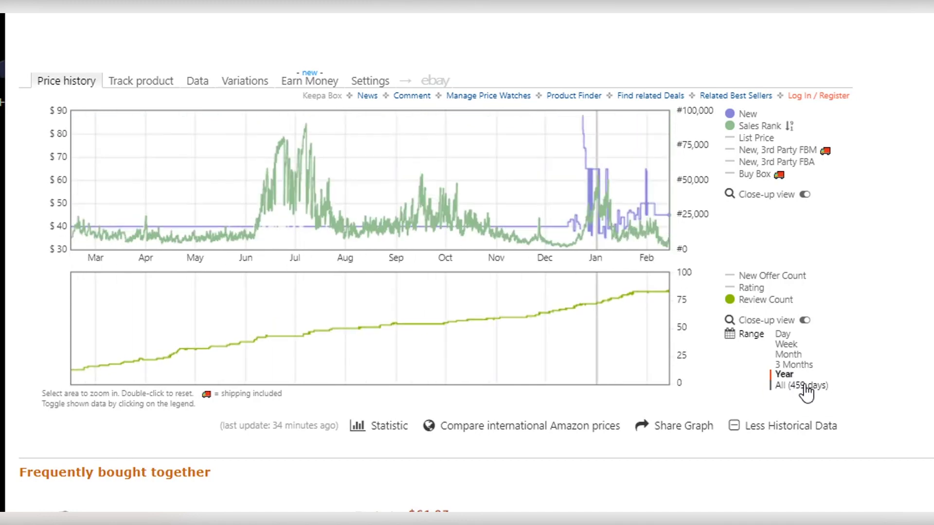
pyautogui.click(805, 386)
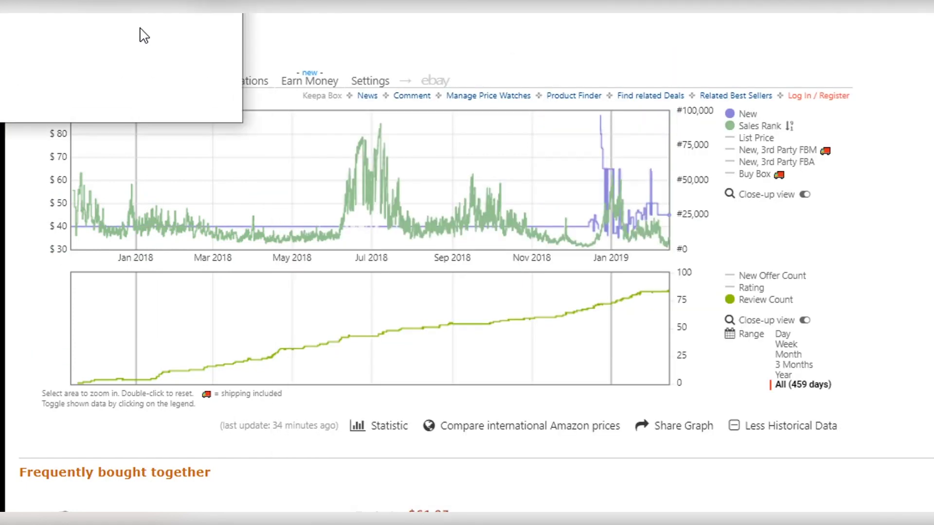
# Snip the full 459-day Keepa graph and highlight the price line across its whole length in yellow.
pyautogui.click(140, 33)
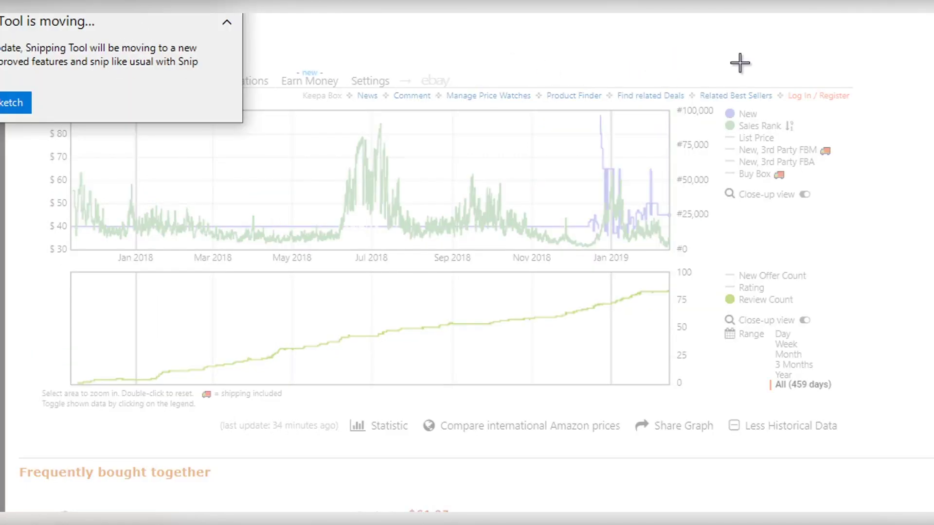
pyautogui.moveTo(876, 56); pyautogui.dragTo(42, 442)
pyautogui.moveTo(83, 227)
pyautogui.mouseDown()
pyautogui.moveTo(591, 225)
pyautogui.moveTo(677, 215)
pyautogui.mouseUp()
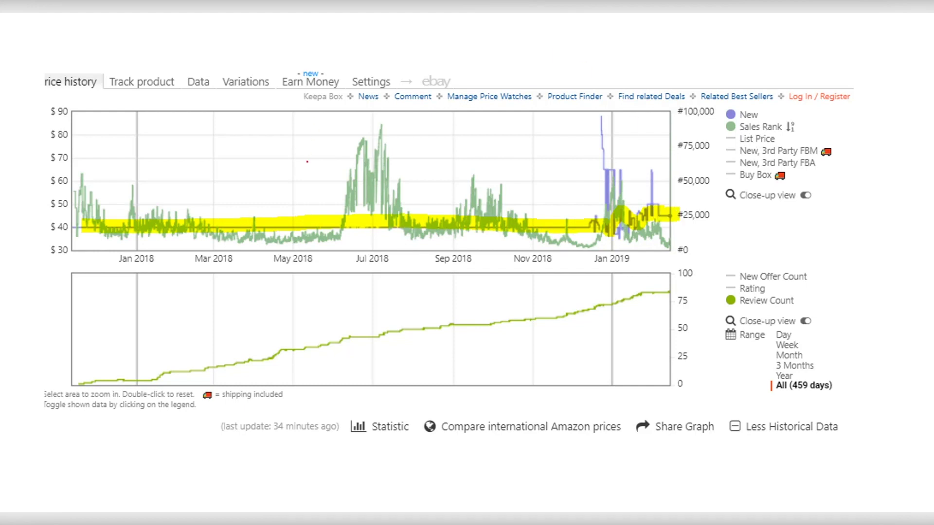
# Draw red arrows on the sales rank declines in November–December 2018, December 2017 and early 2018.
pyautogui.moveTo(506, 174)
pyautogui.mouseDown()
pyautogui.moveTo(583, 237)
pyautogui.moveTo(586, 214)
pyautogui.moveTo(586, 239)
pyautogui.mouseUp()
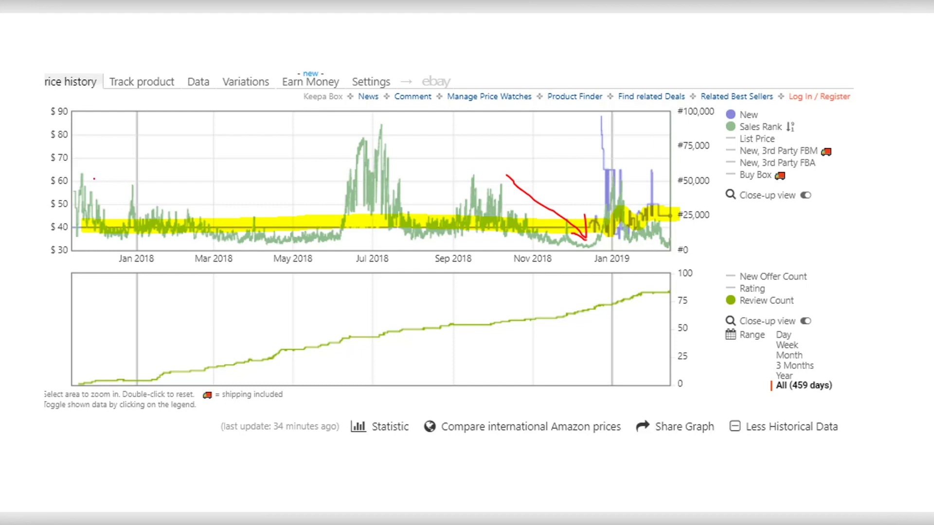
pyautogui.moveTo(93, 179); pyautogui.dragTo(123, 223)
pyautogui.moveTo(122, 217)
pyautogui.mouseDown()
pyautogui.moveTo(121, 209)
pyautogui.moveTo(217, 206)
pyautogui.moveTo(242, 224)
pyautogui.moveTo(242, 213)
pyautogui.mouseUp()
pyautogui.click(216, 216)
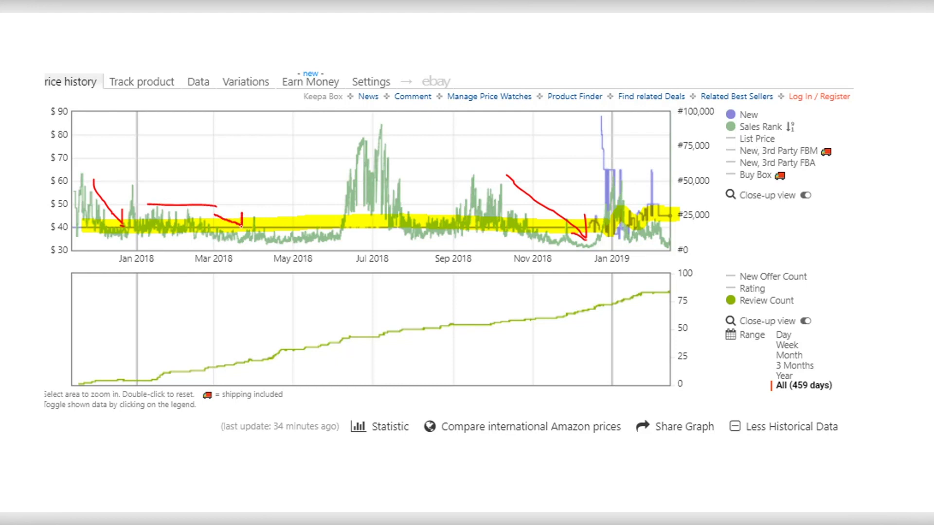
# Bracket the 2018 sales rank range with red lines above and below, and mark the latest drop in February 2019.
pyautogui.moveTo(263, 221)
pyautogui.mouseDown()
pyautogui.moveTo(324, 219)
pyautogui.moveTo(278, 219)
pyautogui.mouseUp()
pyautogui.moveTo(139, 211); pyautogui.dragTo(529, 204)
pyautogui.moveTo(160, 243); pyautogui.dragTo(532, 236)
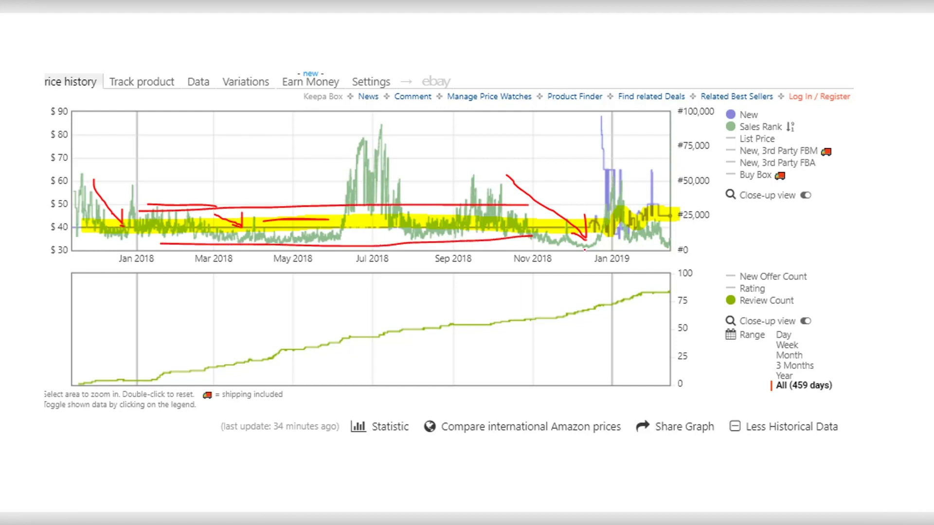
pyautogui.moveTo(659, 206); pyautogui.dragTo(673, 233)
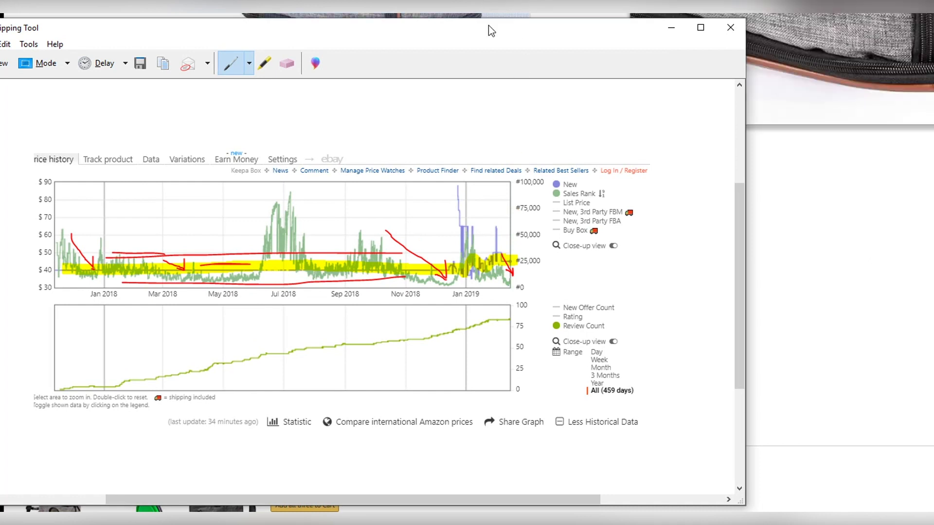
# Mark the start and end of the review count curve in red and draw a large cross over its middle.
pyautogui.moveTo(483, 30); pyautogui.dragTo(663, 24)
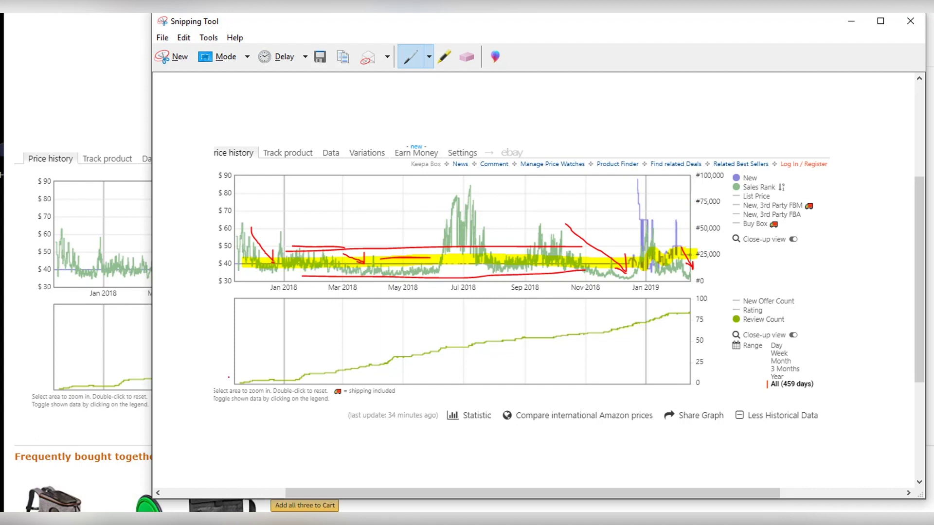
pyautogui.moveTo(244, 375); pyautogui.dragTo(246, 387)
pyautogui.moveTo(694, 299); pyautogui.dragTo(692, 322)
pyautogui.moveTo(419, 336)
pyautogui.mouseDown()
pyautogui.moveTo(462, 379)
pyautogui.moveTo(501, 393)
pyautogui.mouseUp()
pyautogui.moveTo(462, 332); pyautogui.dragTo(415, 374)
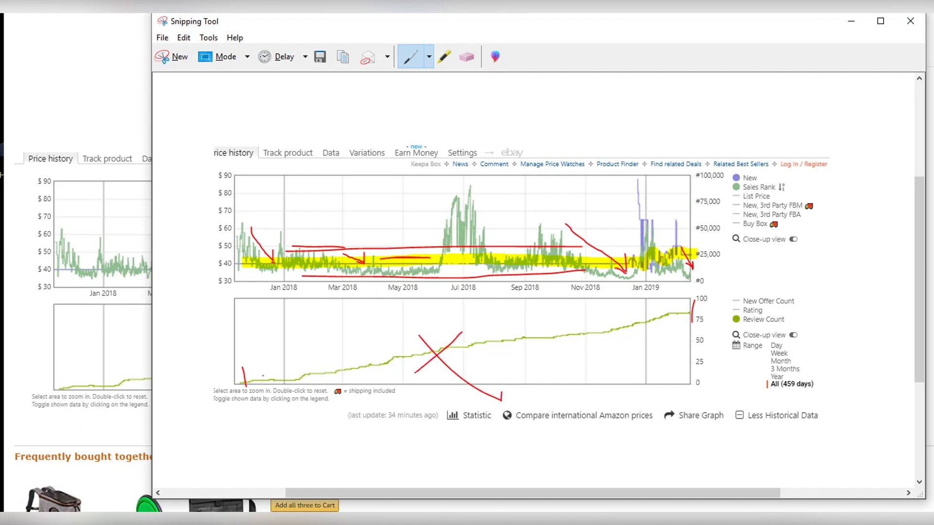
# Draw short red lines along successive sections of the review count curve, from its start to its final level.
pyautogui.moveTo(529, 346); pyautogui.dragTo(550, 345)
pyautogui.moveTo(451, 355); pyautogui.dragTo(487, 356)
pyautogui.moveTo(313, 379); pyautogui.dragTo(347, 374)
pyautogui.moveTo(266, 384); pyautogui.dragTo(336, 383)
pyautogui.moveTo(669, 308); pyautogui.dragTo(694, 307)
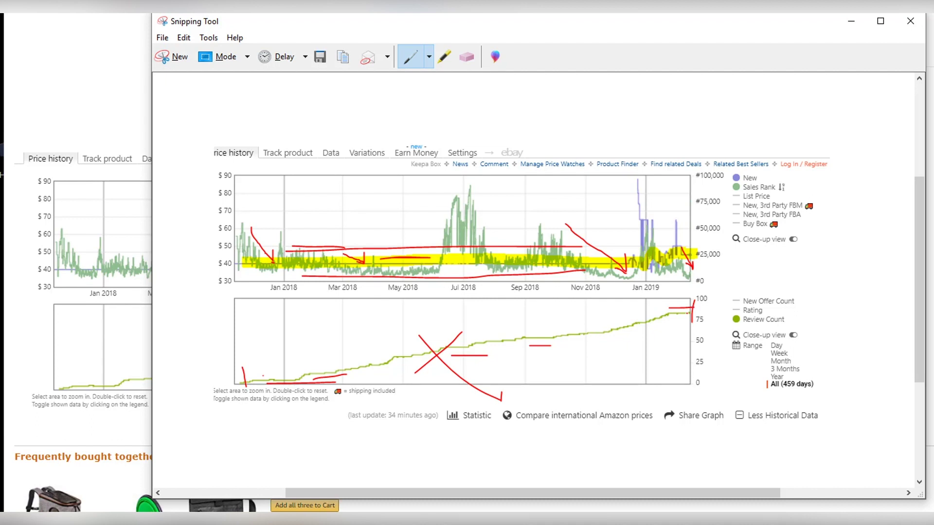
# Put away the annotated snip, look over the backpack's related sponsored products, and return to the listing's title and main photo.
pyautogui.click(850, 23)
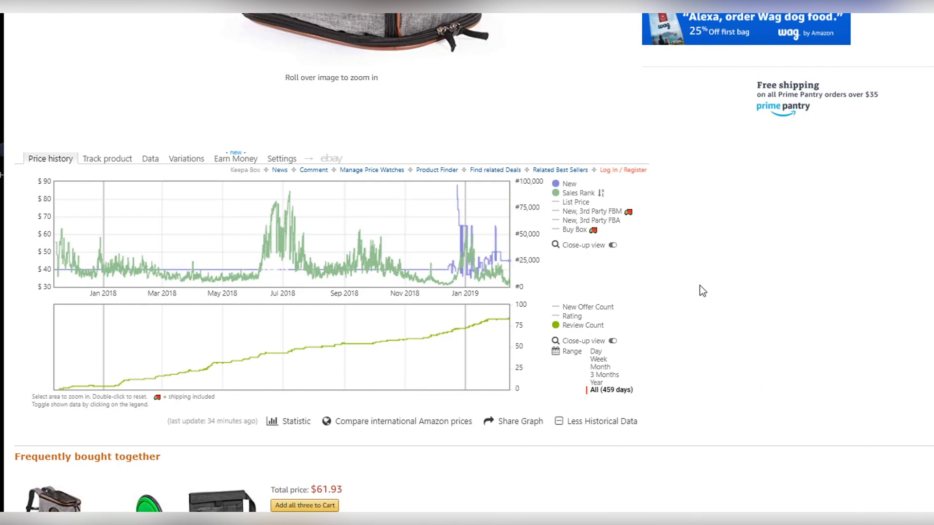
pyautogui.scroll(-6, 703, 291)
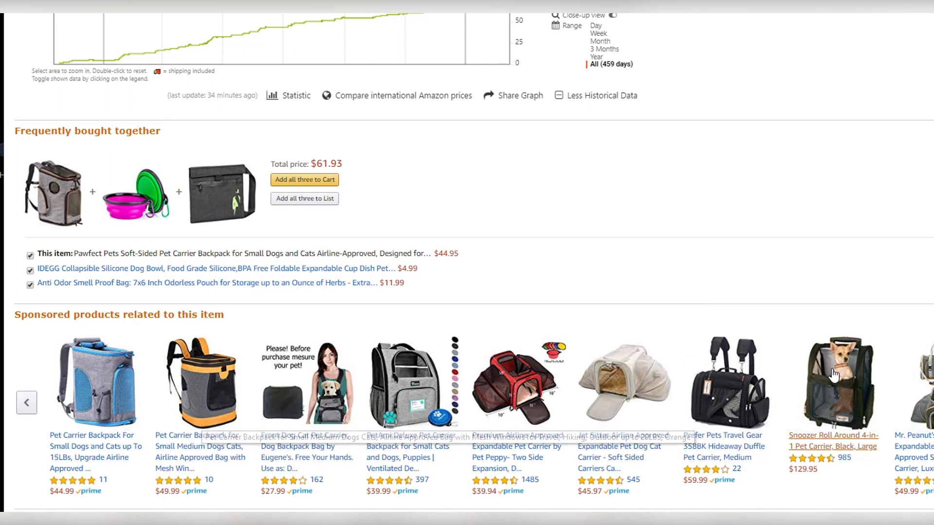
pyautogui.scroll(4, 825, 378)
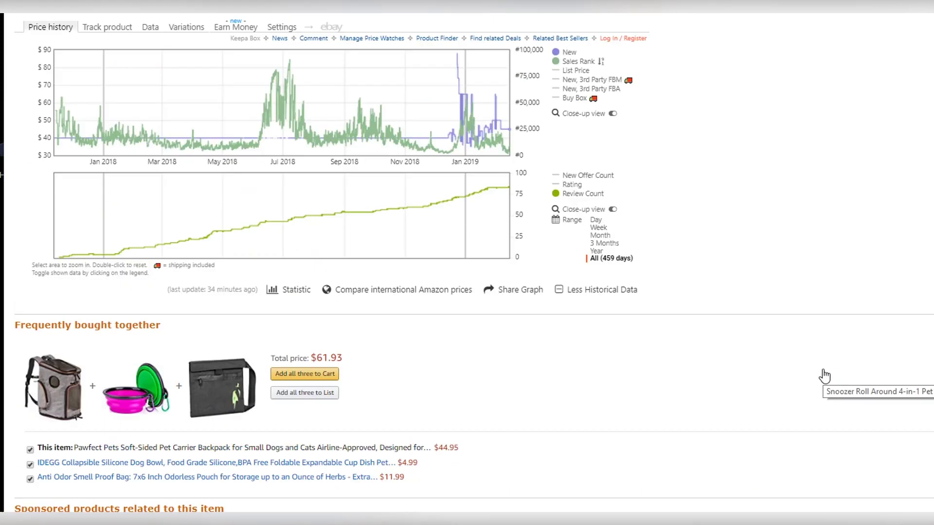
pyautogui.scroll(10, 824, 376)
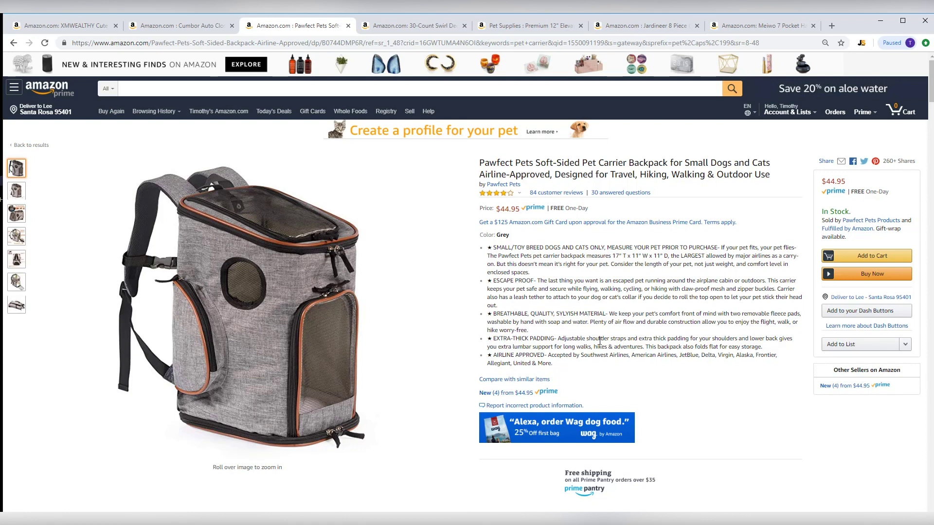
# Review the backpack's illustrated product description and product details on the listing.
pyautogui.scroll(-20, 600, 340)
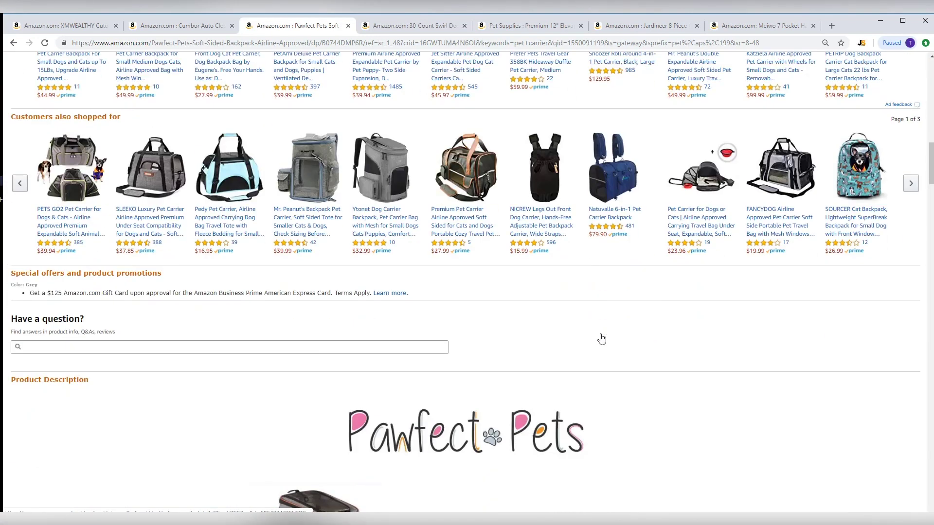
pyautogui.scroll(-9, 601, 338)
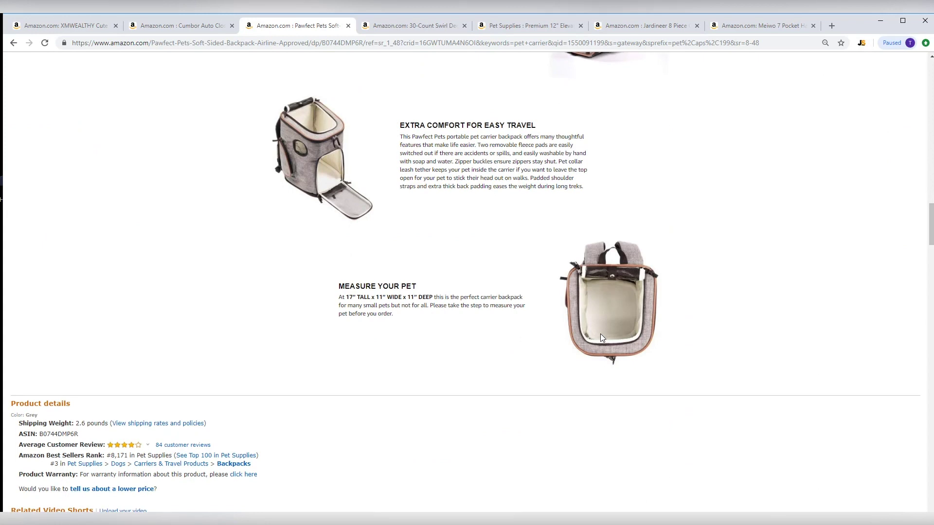
pyautogui.scroll(3, 602, 338)
pyautogui.scroll(7, 602, 338)
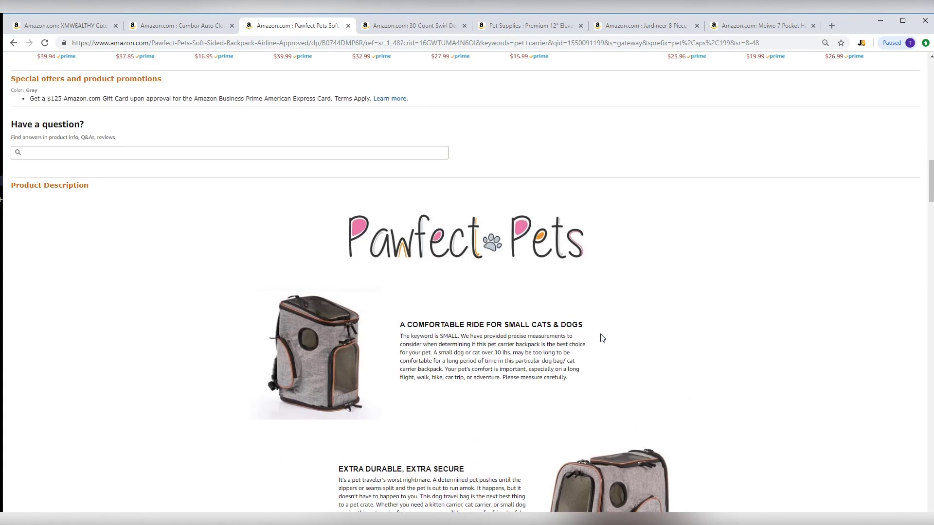
pyautogui.scroll(-5, 602, 337)
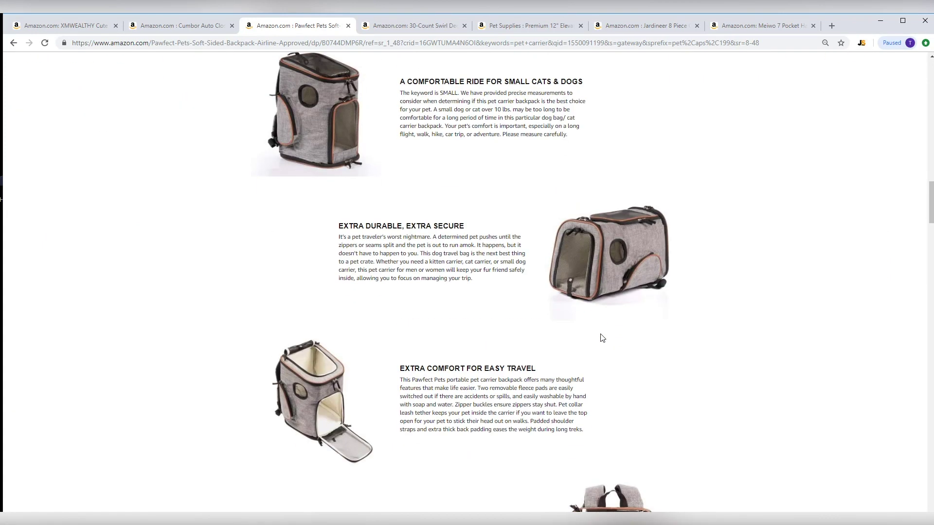
pyautogui.scroll(20, 602, 337)
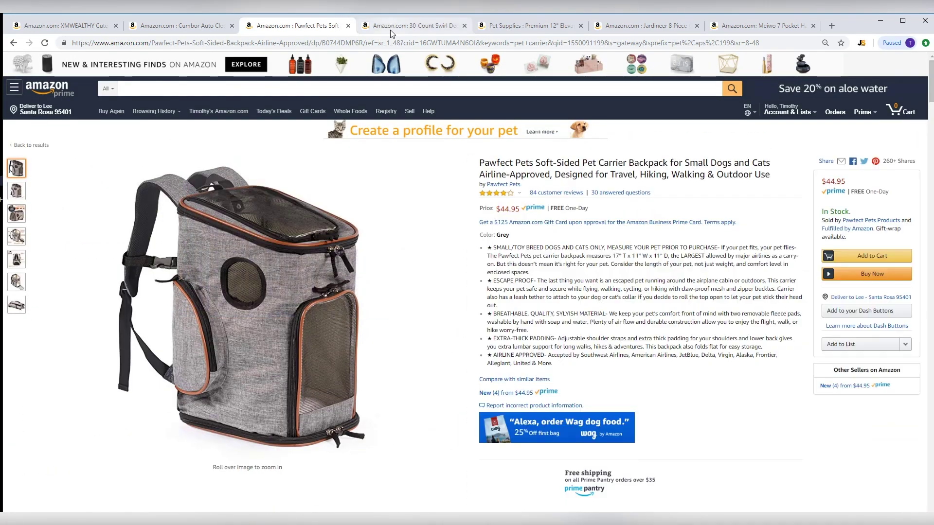
# Switch to the 30-Count Swirl Decorations listing and check its price and main photo.
pyautogui.click(400, 26)
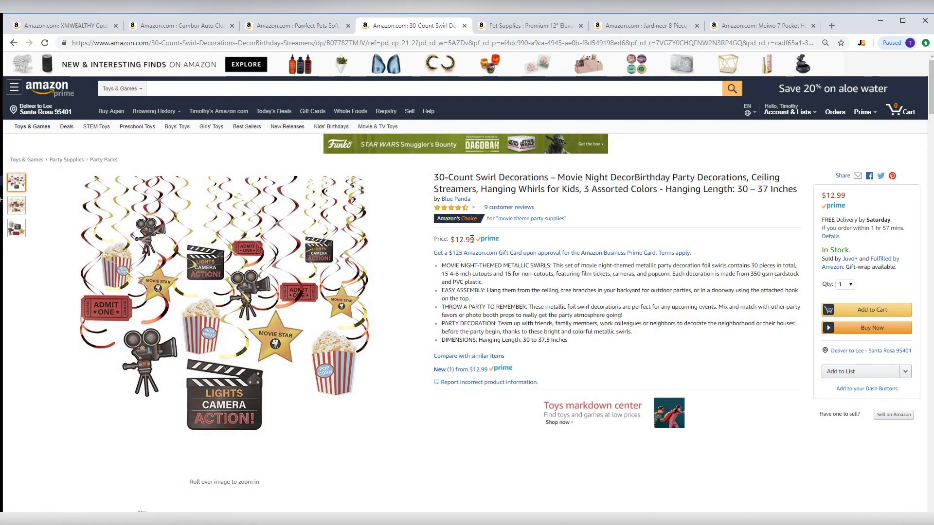
pyautogui.doubleClick(461, 239)
pyautogui.click(461, 239)
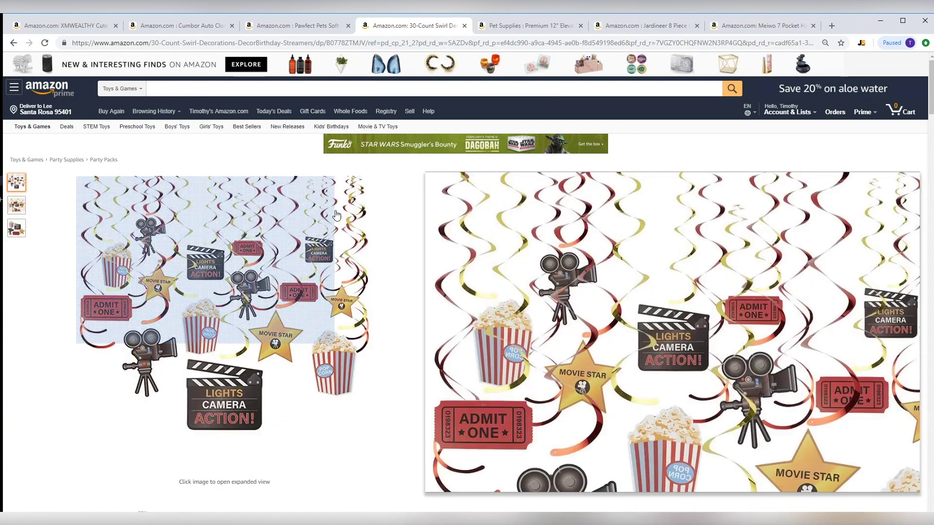
# Check the Jungle Scout sales estimates for the swirl decorations listing and dismiss the results.
pyautogui.click(861, 43)
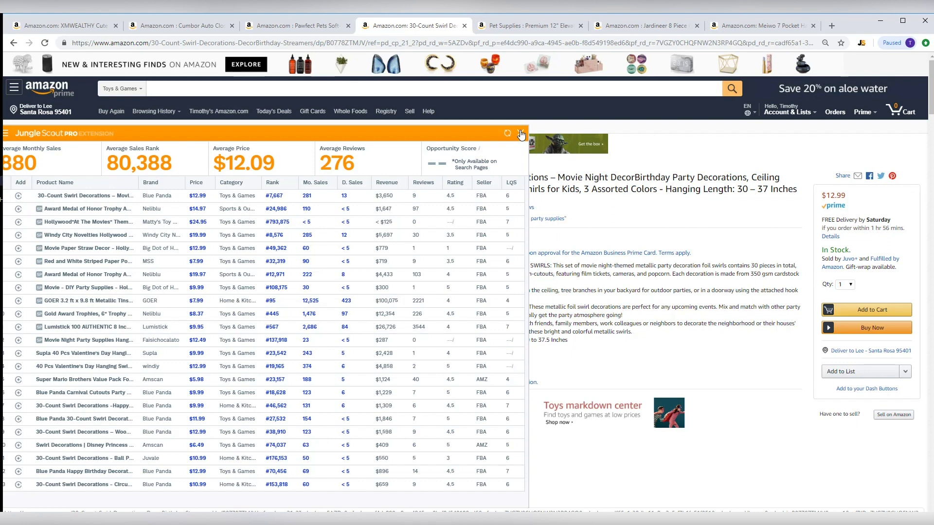
pyautogui.moveTo(473, 141); pyautogui.dragTo(505, 127)
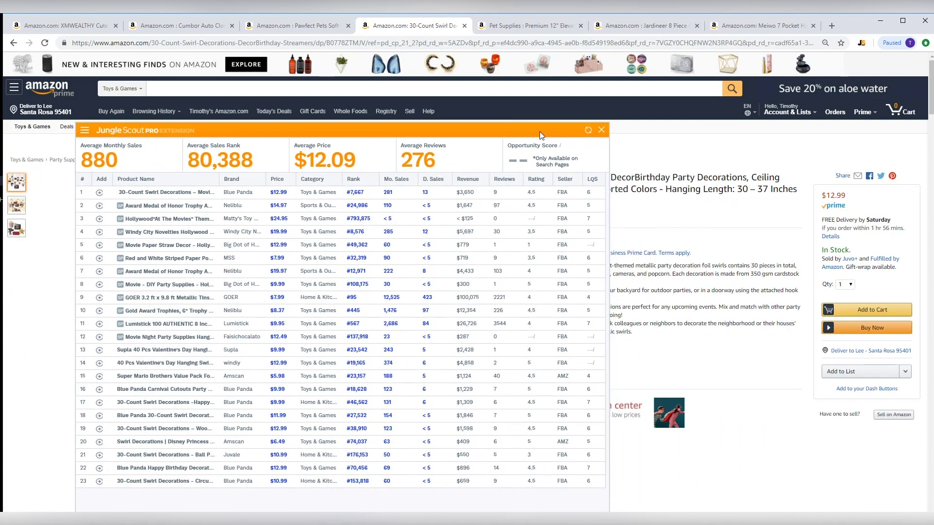
pyautogui.click(602, 130)
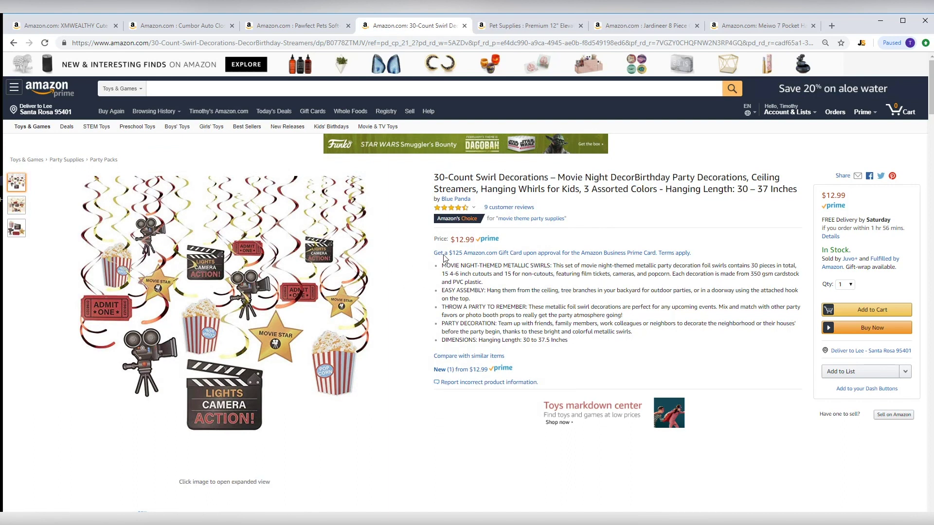
# Capture a screen snip of the listing's three-month Keepa sales rank and review count graphs.
pyautogui.scroll(-5, 436, 287)
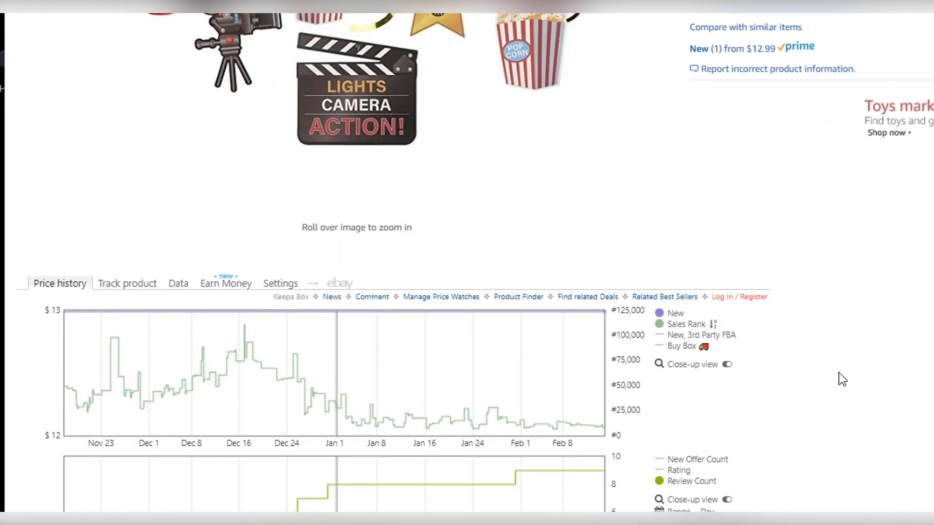
pyautogui.scroll(-4, 842, 379)
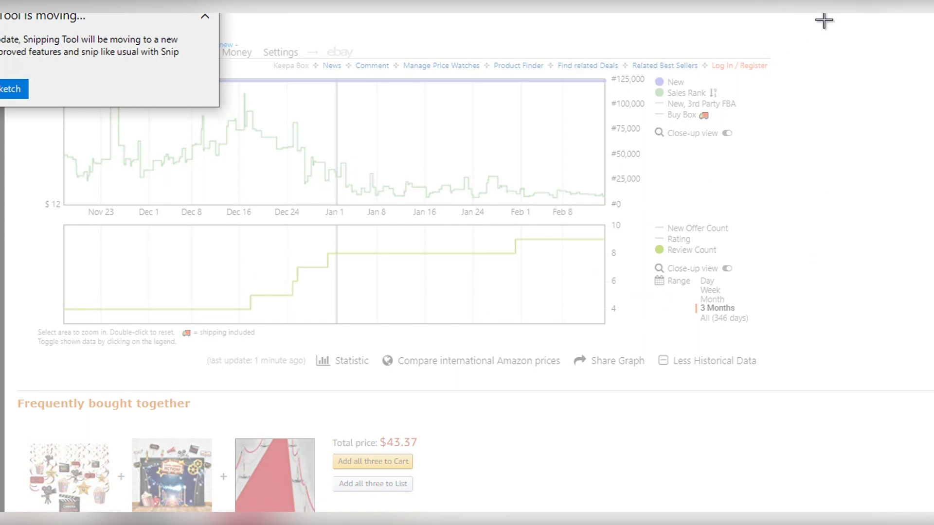
pyautogui.moveTo(824, 19); pyautogui.dragTo(21, 379)
# On the sales rank graph, draw a red rising arrow up to mid-December, a falling arrow to mid-February and a line beside the final level.
pyautogui.moveTo(72, 143)
pyautogui.mouseDown()
pyautogui.moveTo(236, 87)
pyautogui.moveTo(221, 127)
pyautogui.mouseUp()
pyautogui.moveTo(181, 86); pyautogui.dragTo(237, 87)
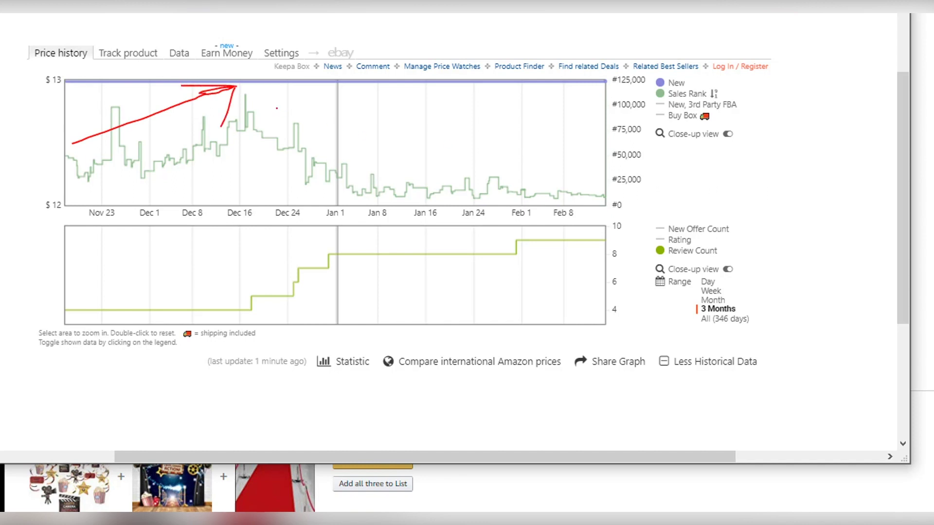
pyautogui.moveTo(287, 102)
pyautogui.mouseDown()
pyautogui.moveTo(402, 142)
pyautogui.moveTo(597, 181)
pyautogui.mouseUp()
pyautogui.click(601, 185)
pyautogui.moveTo(566, 189); pyautogui.dragTo(597, 181)
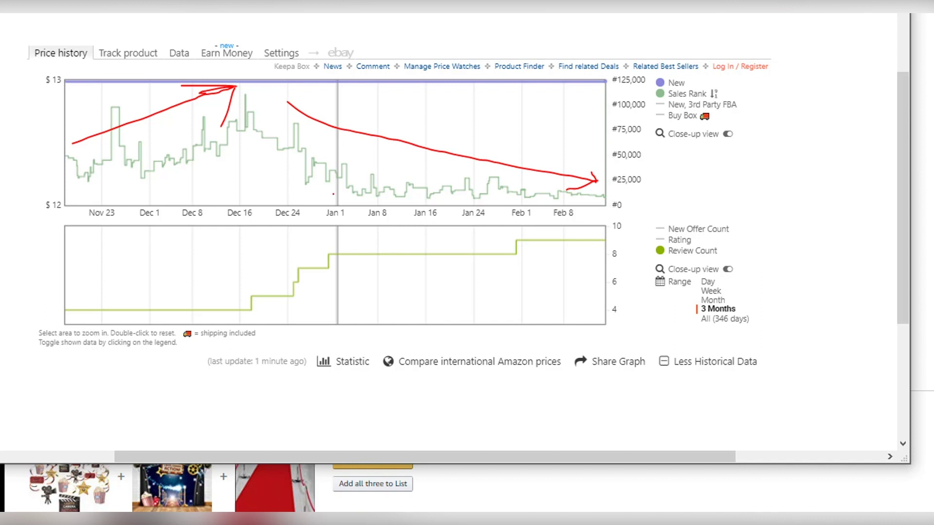
pyautogui.moveTo(616, 190)
pyautogui.mouseDown()
pyautogui.moveTo(860, 172)
pyautogui.moveTo(805, 190)
pyautogui.mouseUp()
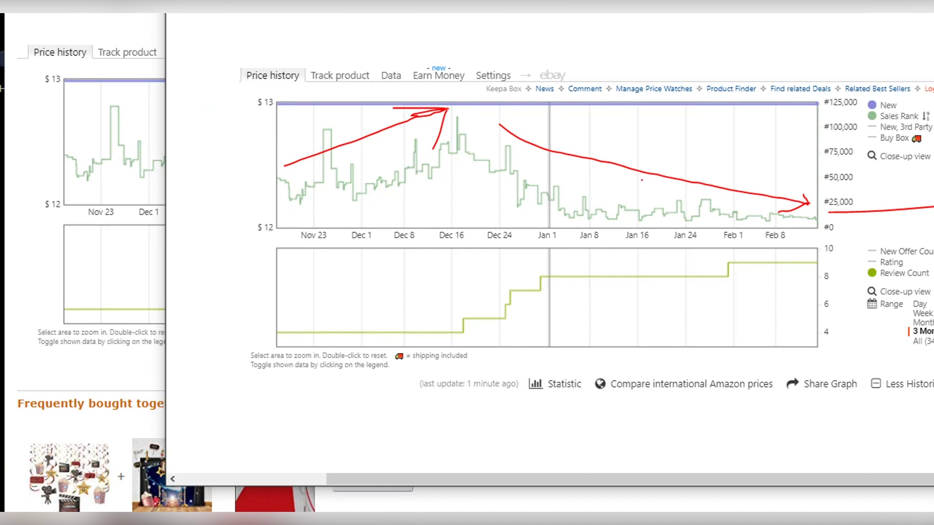
# Draw three red lines along the flat stretches of the review count curve and return to the listing.
pyautogui.moveTo(558, 254); pyautogui.dragTo(701, 258)
pyautogui.moveTo(317, 347); pyautogui.dragTo(520, 338)
pyautogui.moveTo(730, 257); pyautogui.dragTo(863, 251)
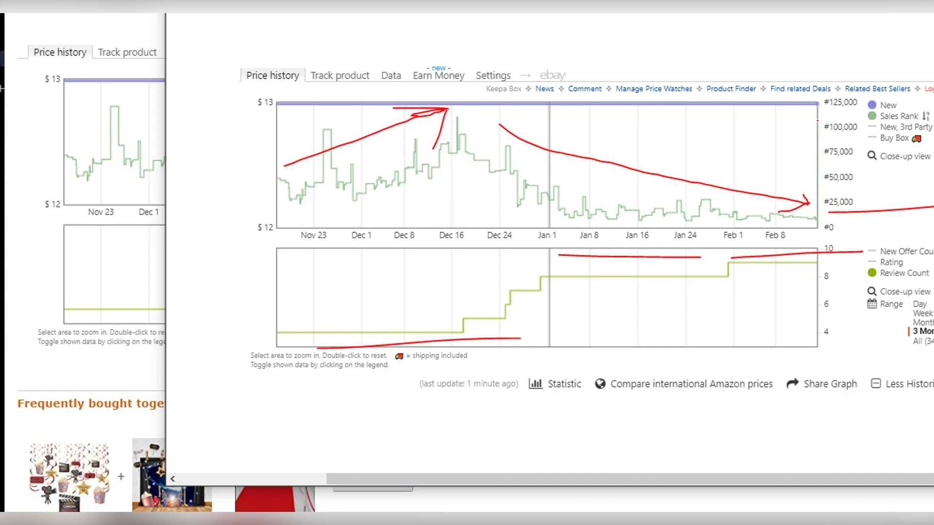
pyautogui.hotkey('alt', 'Tab')
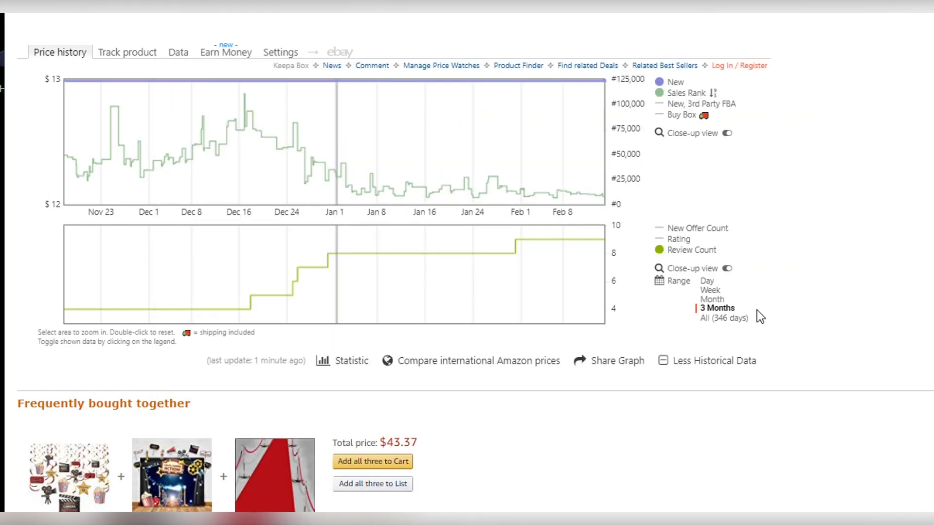
# Show the full Keepa history, examine the January to February stretch up close, and restore the full range.
pyautogui.click(738, 321)
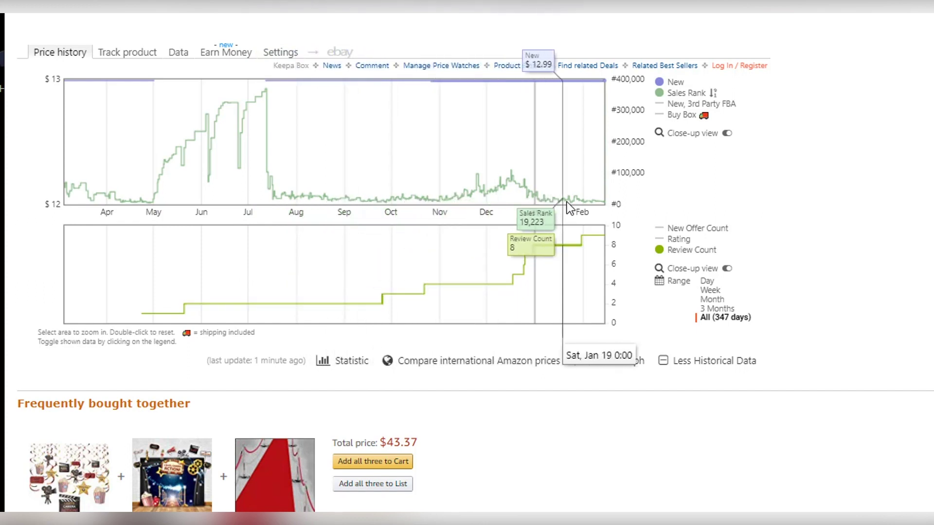
pyautogui.moveTo(535, 139); pyautogui.dragTo(608, 153)
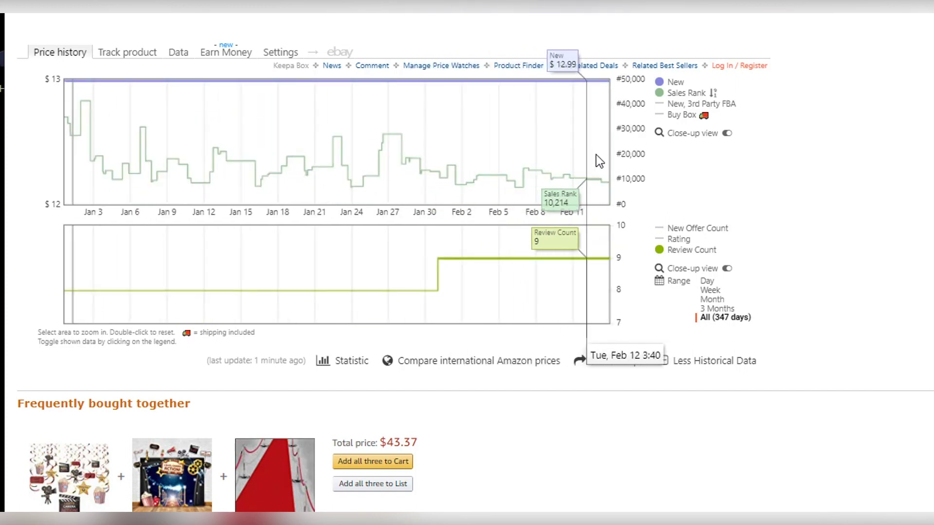
pyautogui.click(718, 318)
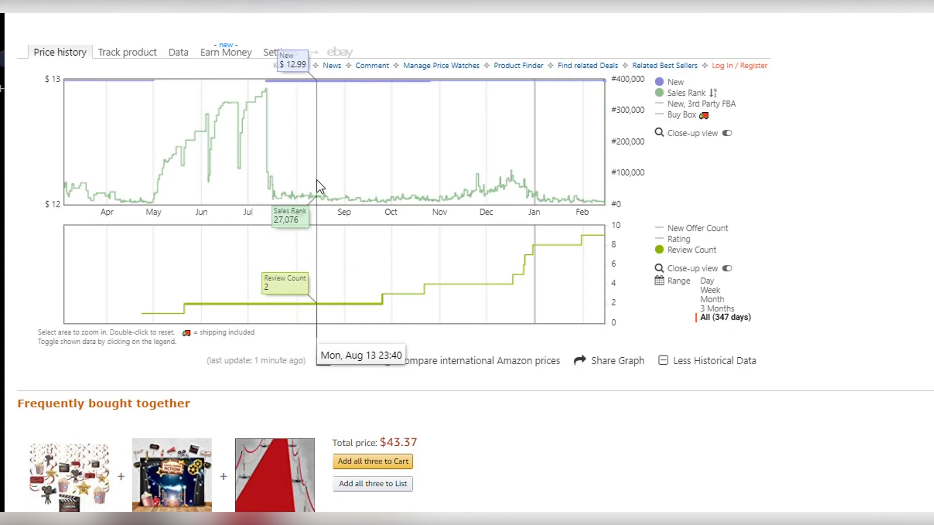
# Recheck the listing's photo and description, and examine the April to August stretch of the Keepa history up close before restoring the full range.
pyautogui.scroll(4, 199, 252)
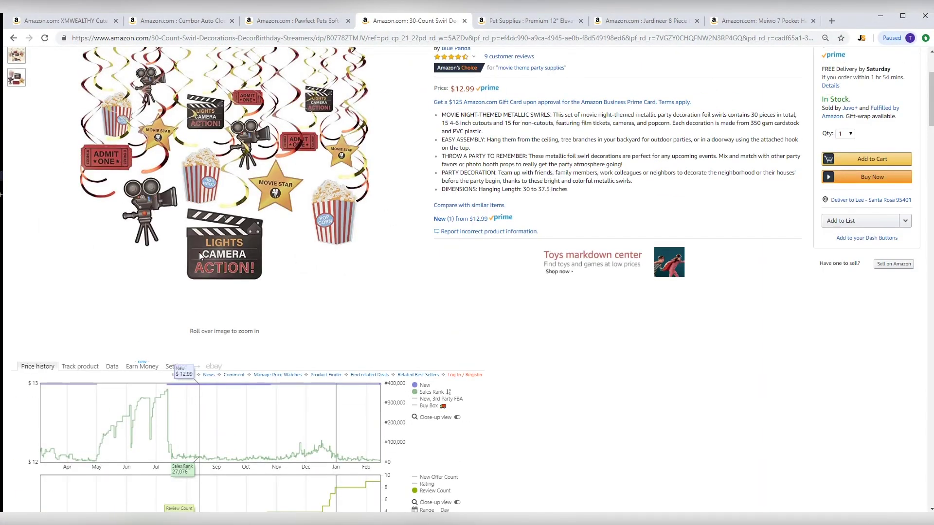
pyautogui.scroll(2, 200, 252)
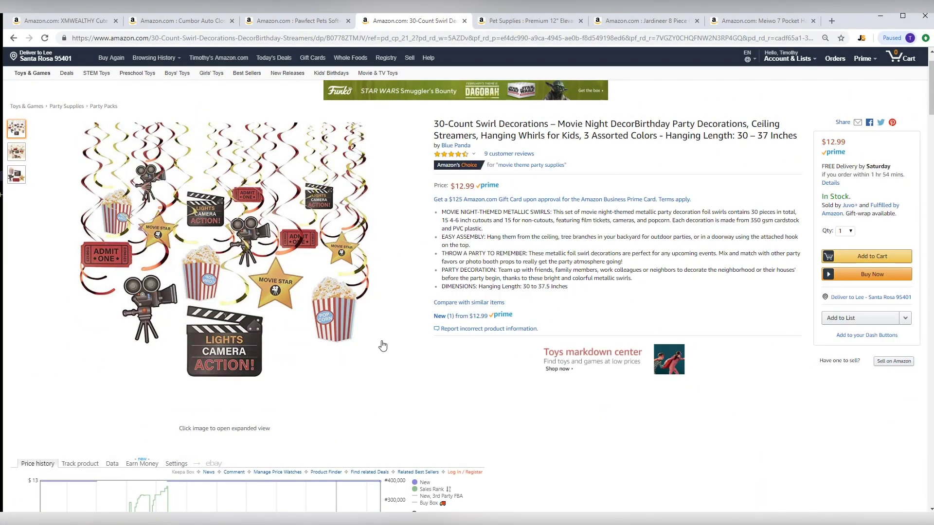
pyautogui.scroll(-1, 386, 316)
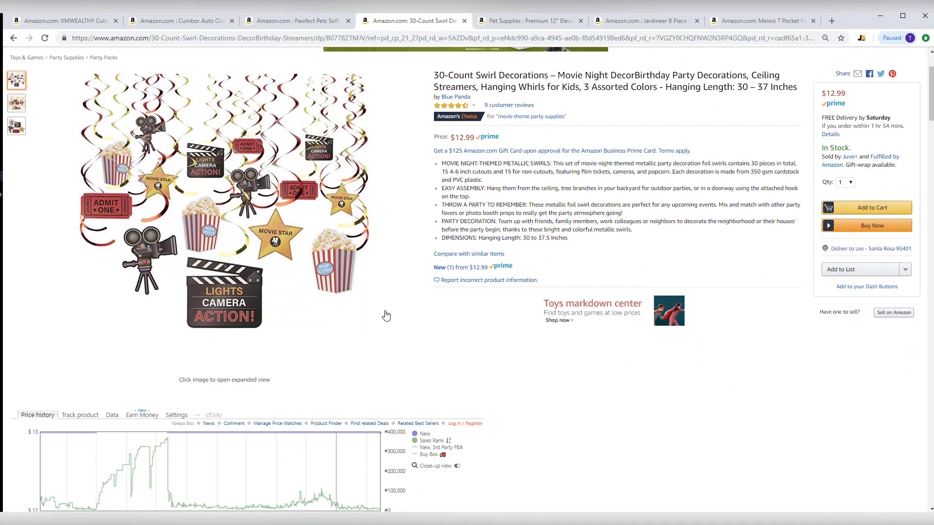
pyautogui.scroll(-3, 386, 316)
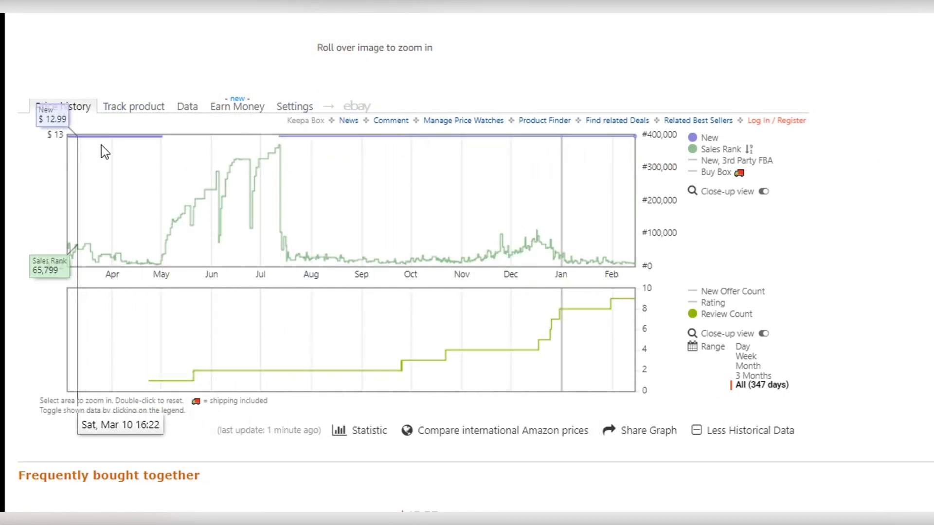
pyautogui.moveTo(316, 148); pyautogui.dragTo(122, 148)
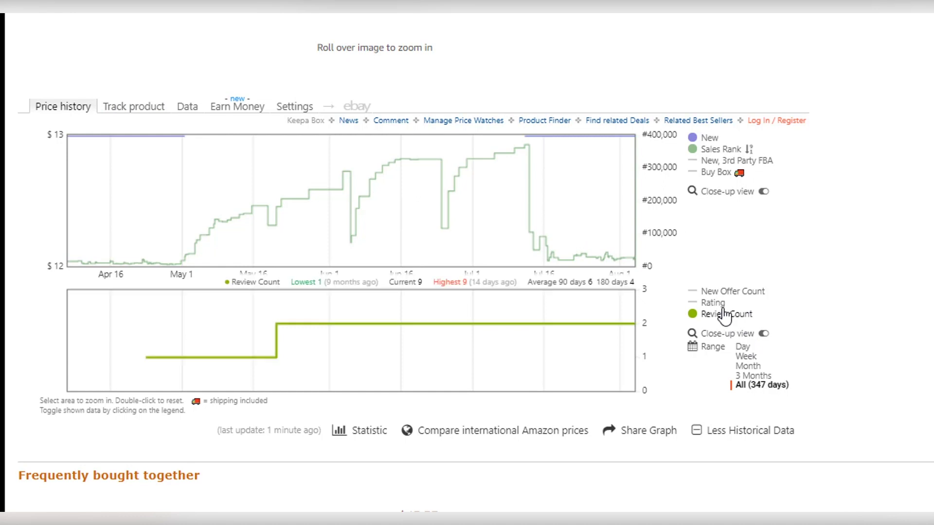
pyautogui.moveTo(769, 312); pyautogui.dragTo(851, 294)
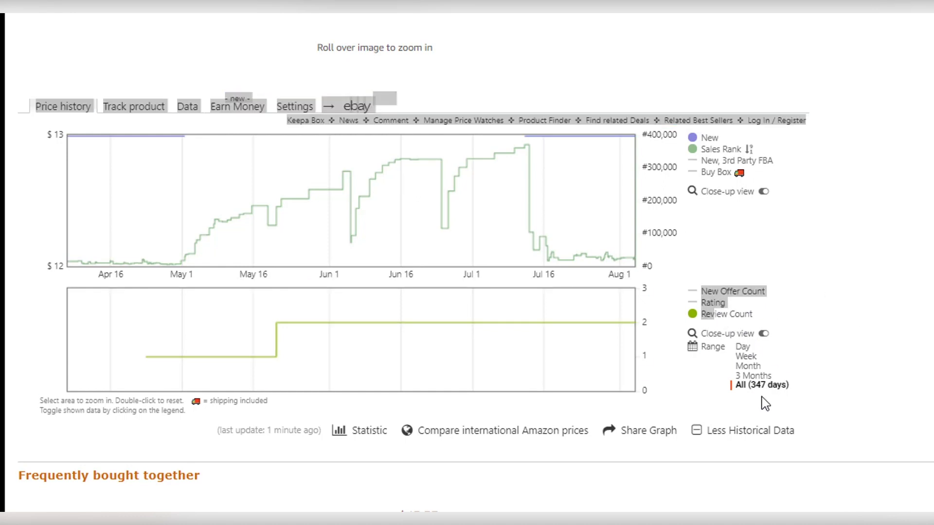
pyautogui.click(754, 387)
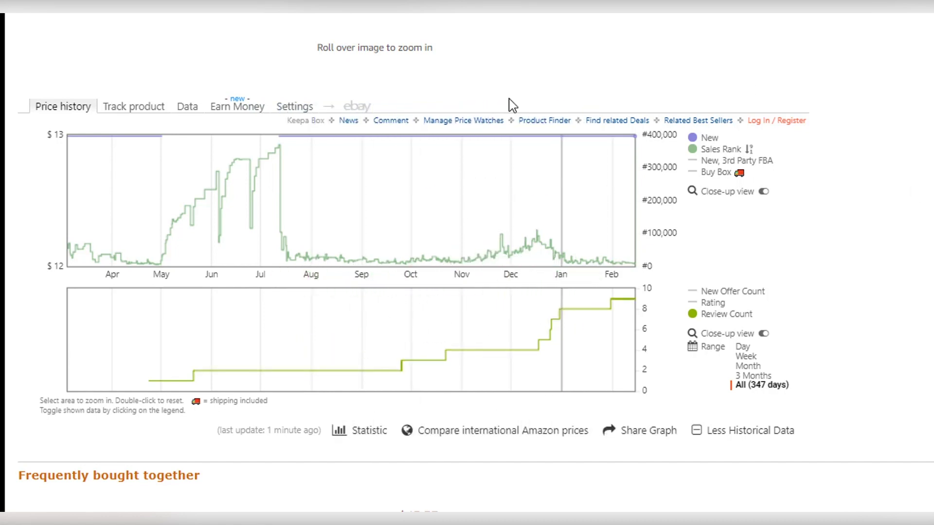
# Review the Jungle Scout estimates again, dismiss them, and look over the listing beside its Keepa history.
pyautogui.click(862, 38)
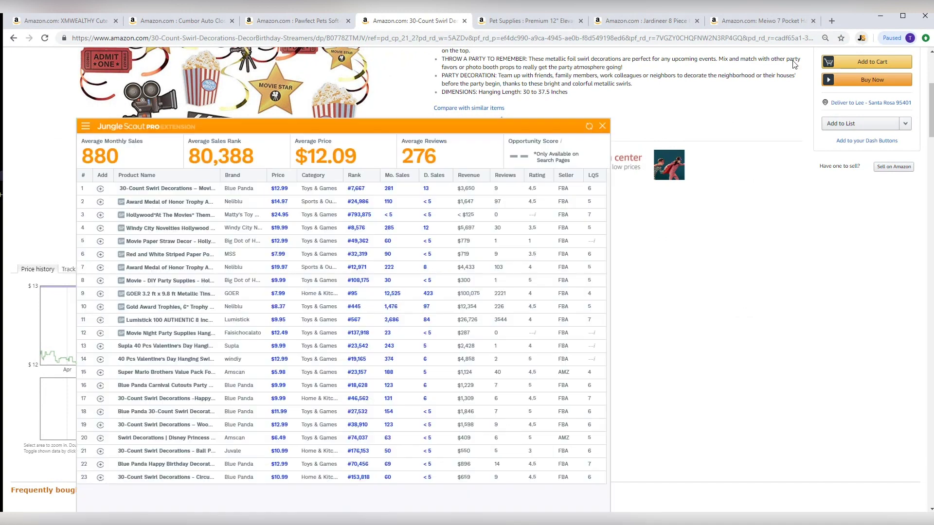
pyautogui.click(600, 127)
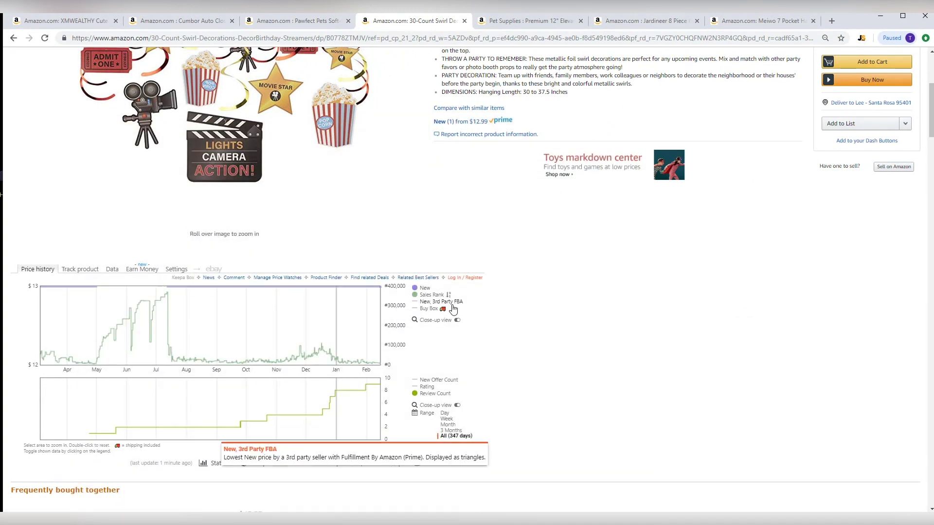
pyautogui.scroll(4, 548, 263)
pyautogui.scroll(-3, 548, 262)
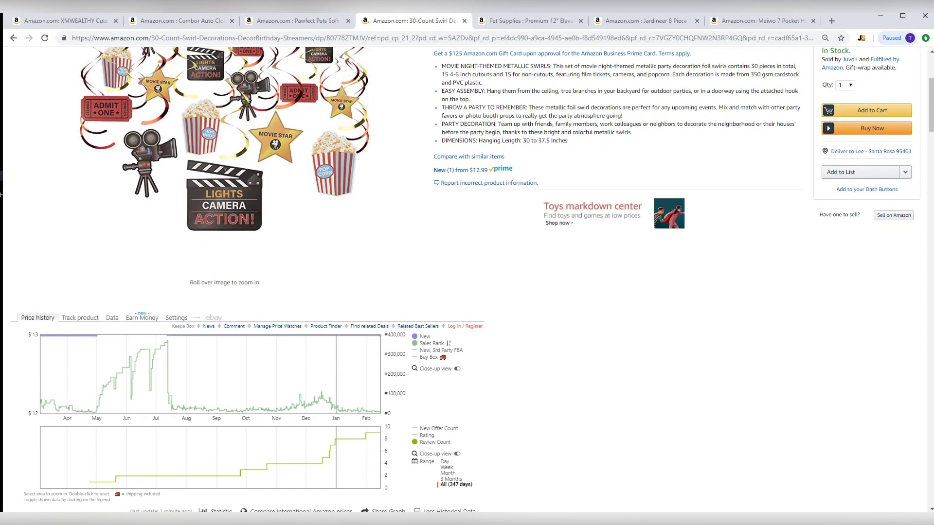
# Switch to Calculator, compute 6 × 30 × 15, and move its window clear of the Keepa graph.
pyautogui.click(302, 520)
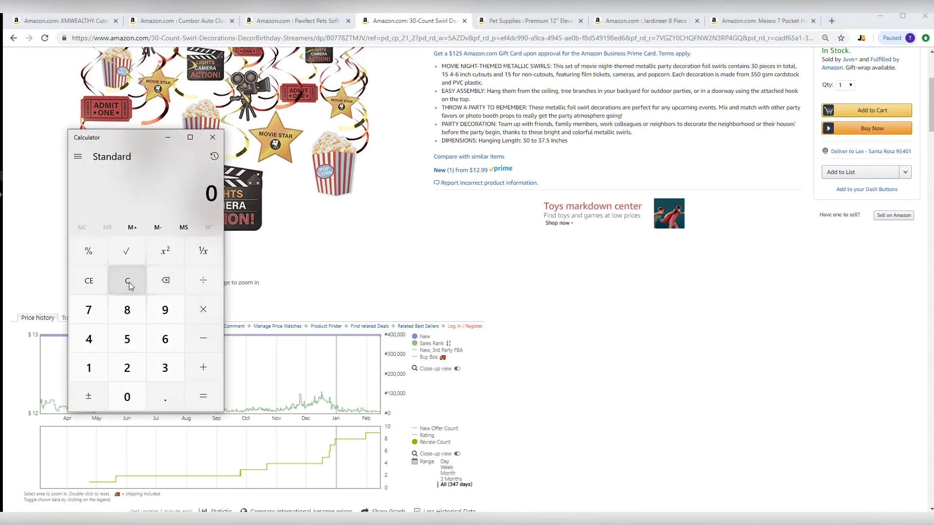
pyautogui.write('6*30=*15')
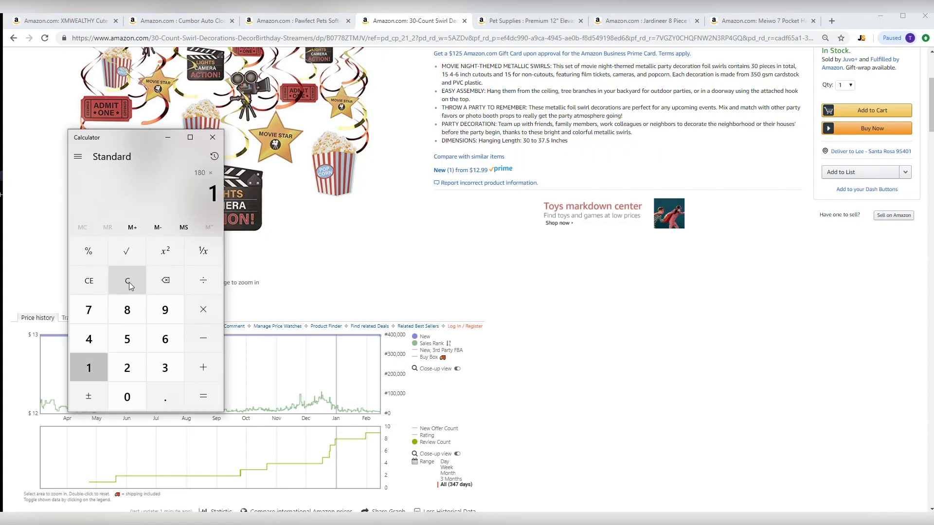
pyautogui.press('Return')
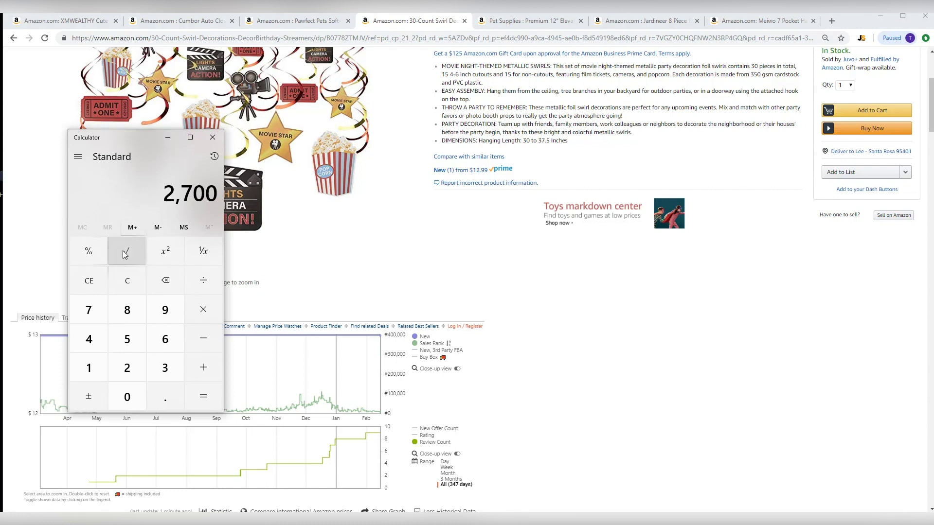
pyautogui.moveTo(156, 136); pyautogui.dragTo(610, 106)
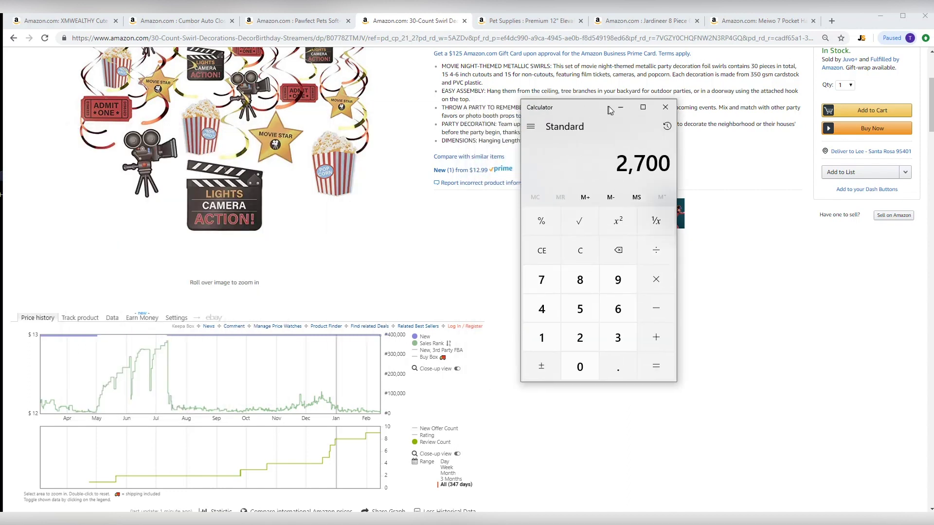
# Clear the previous result, calculate 6 × 30 × 27, and close Calculator.
pyautogui.click(582, 259)
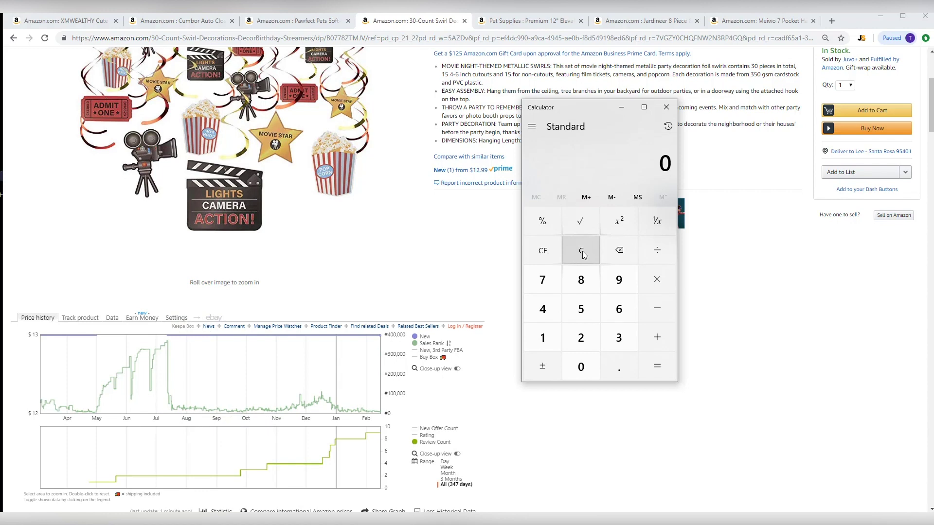
pyautogui.write('6*30')
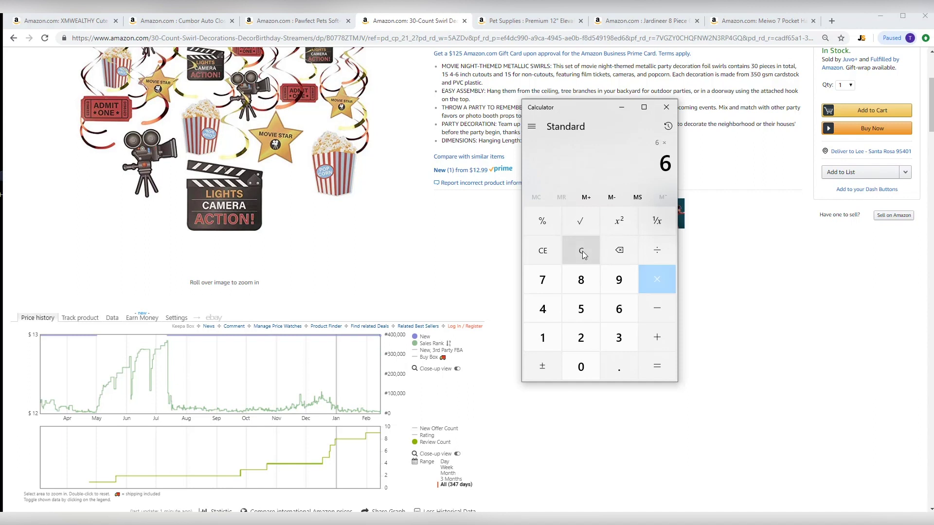
pyautogui.press('Return')
pyautogui.write('*27')
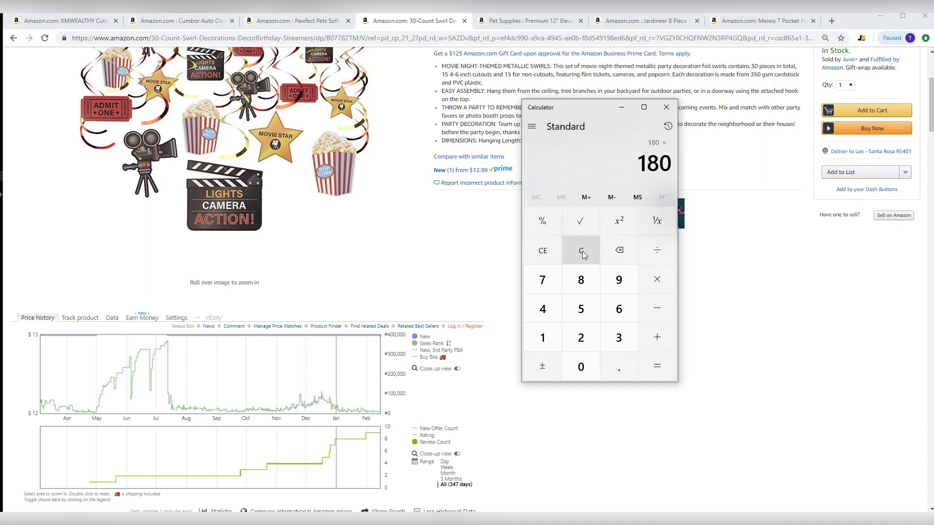
pyautogui.press('Return')
pyautogui.click(672, 113)
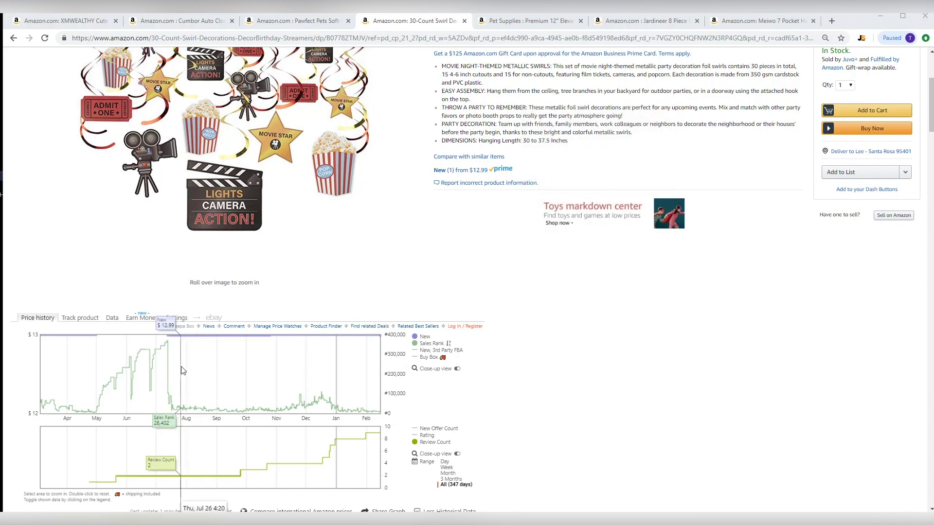
# Open the Juvo+ seller profile, examine its lifetime feedback count, and return to the swirl decorations listing.
pyautogui.scroll(4, 538, 340)
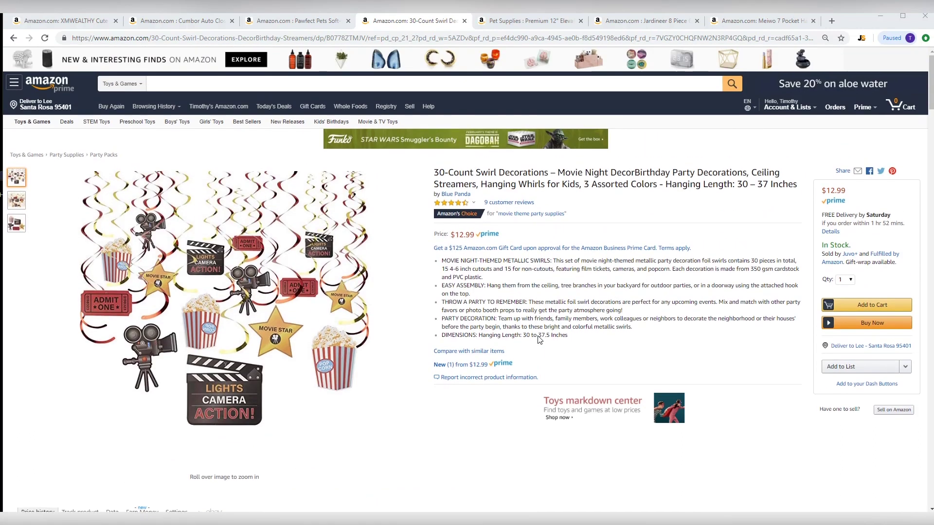
pyautogui.click(850, 258)
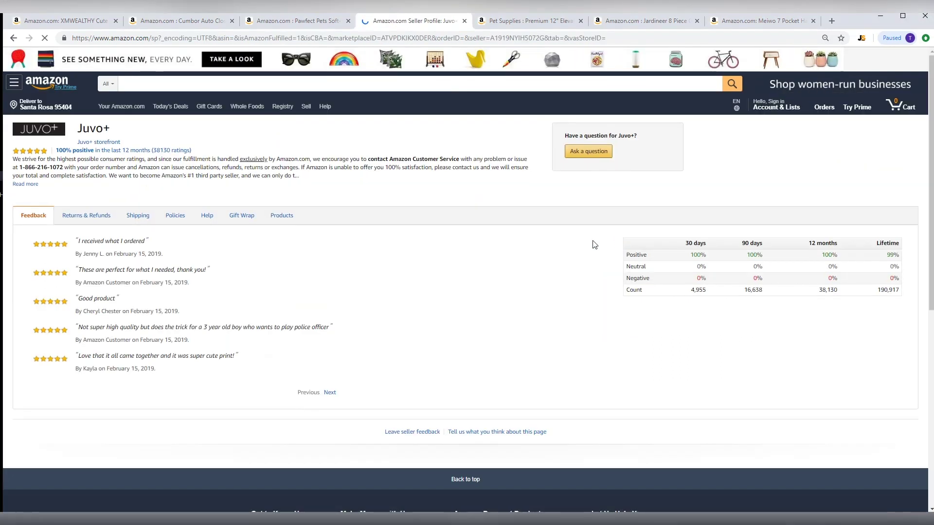
pyautogui.moveTo(901, 290); pyautogui.dragTo(875, 291)
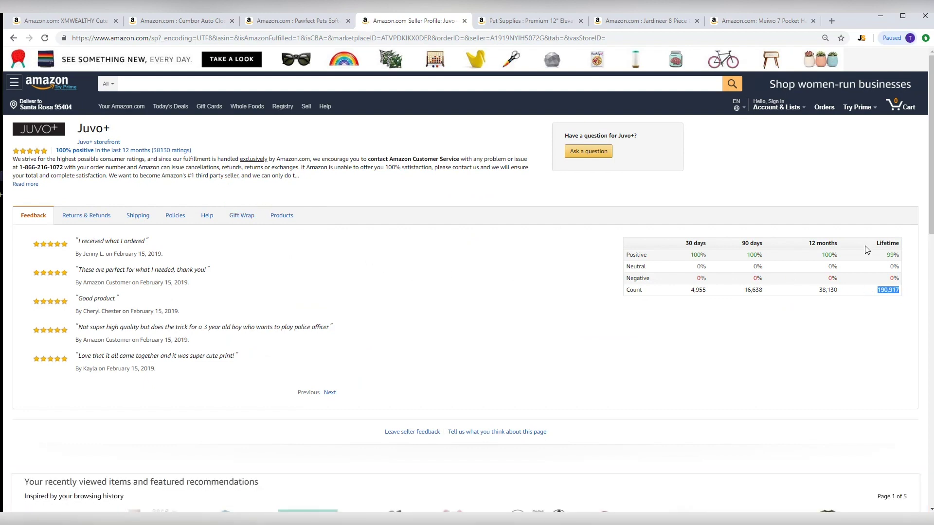
pyautogui.click(13, 38)
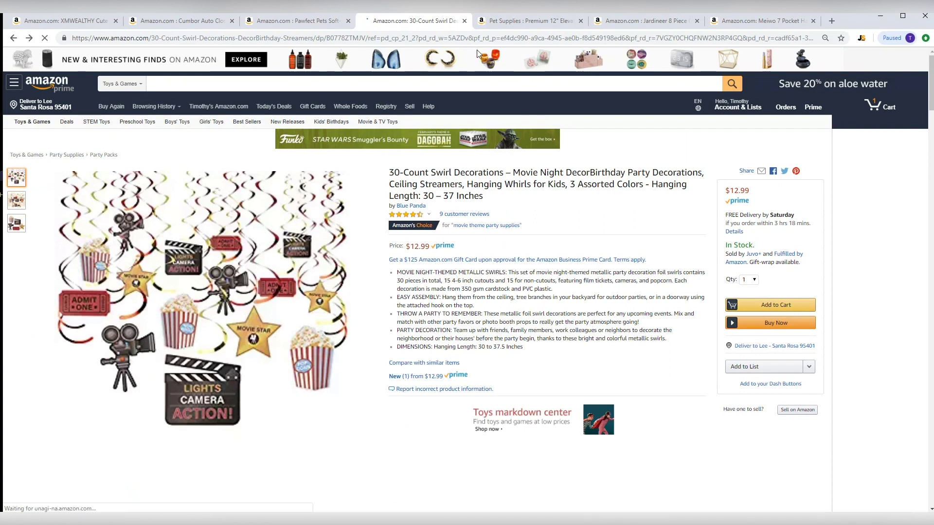
# Switch to the Premium 12" Elevated Dog Pet Feeder listing and look through its product, dimension and kitchen photos.
pyautogui.click(506, 23)
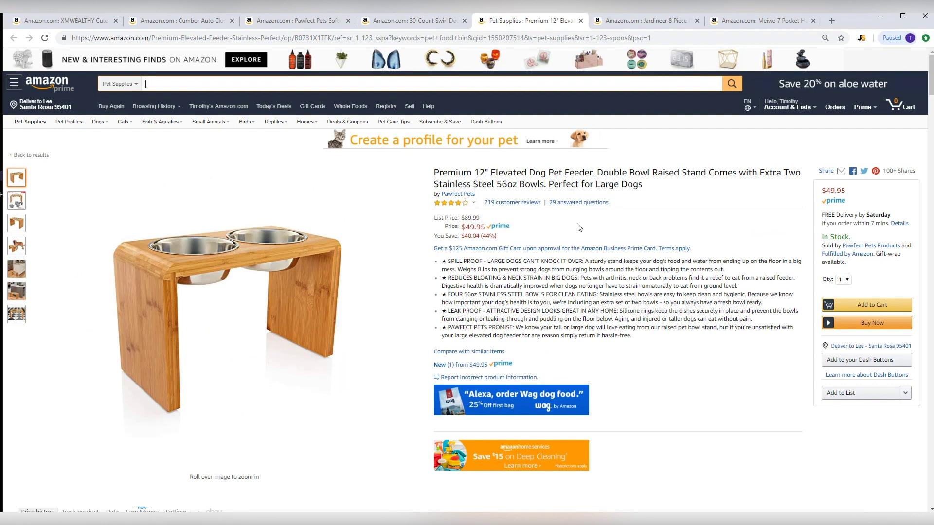
pyautogui.moveTo(184, 279)
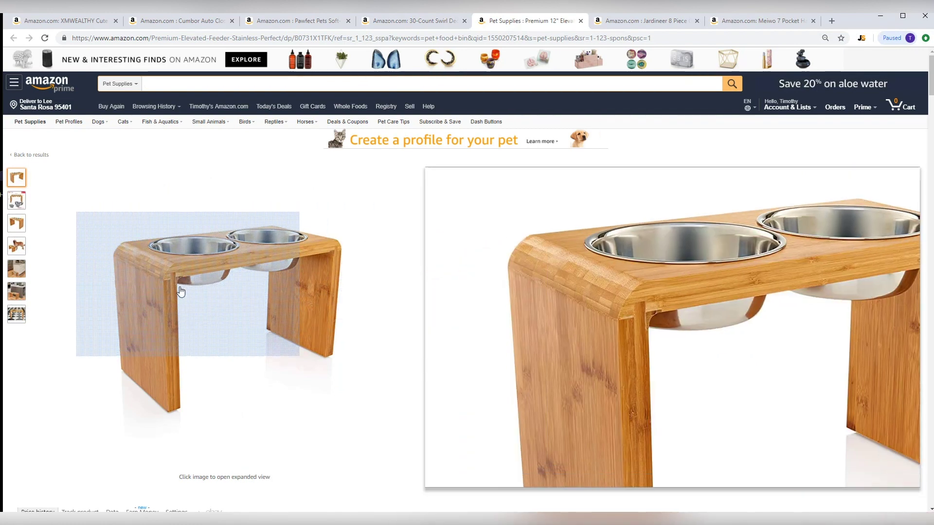
pyautogui.moveTo(16, 201)
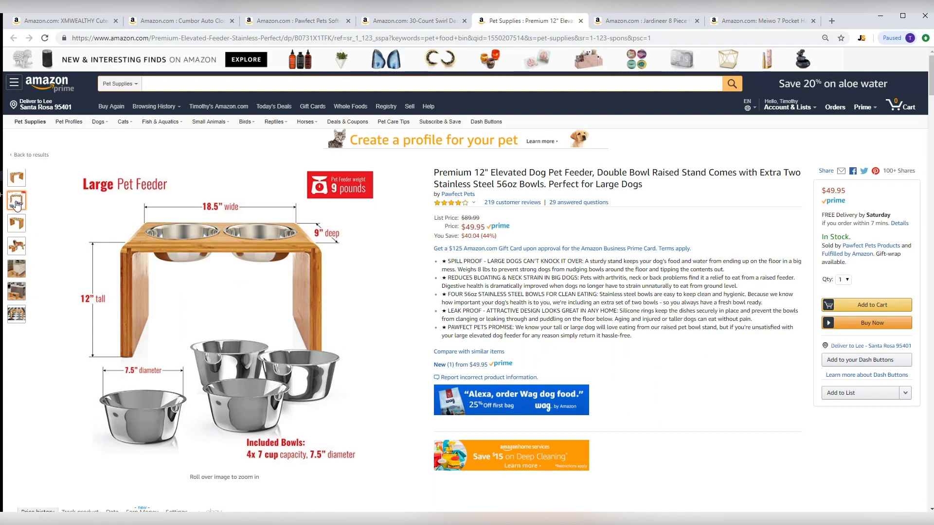
pyautogui.moveTo(17, 248)
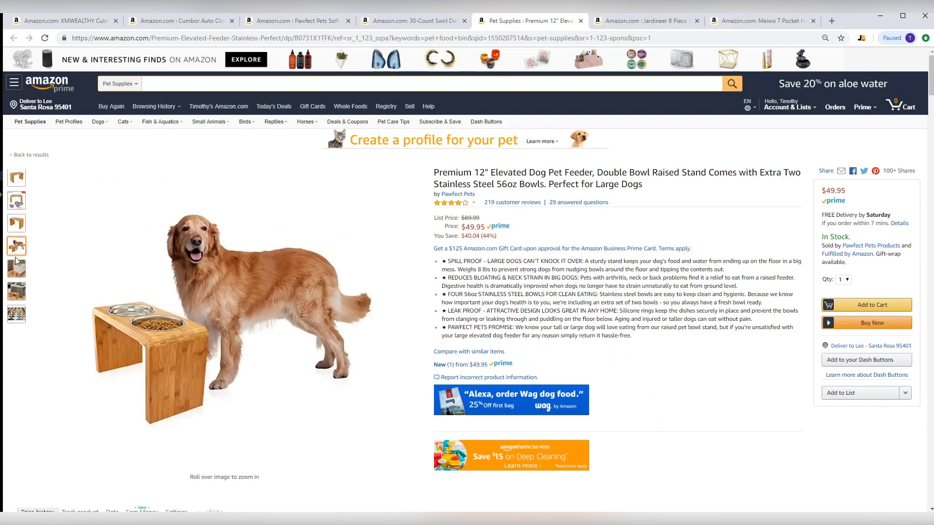
pyautogui.moveTo(15, 292)
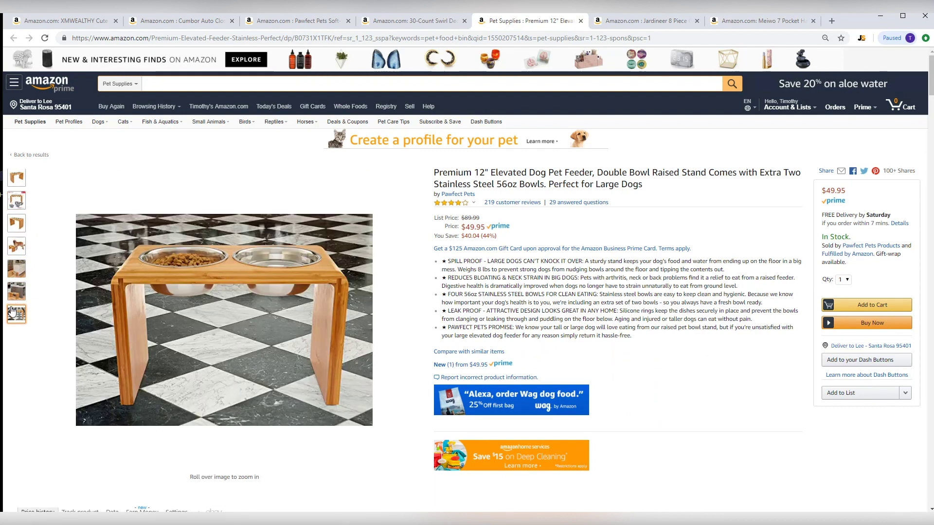
pyautogui.moveTo(185, 380)
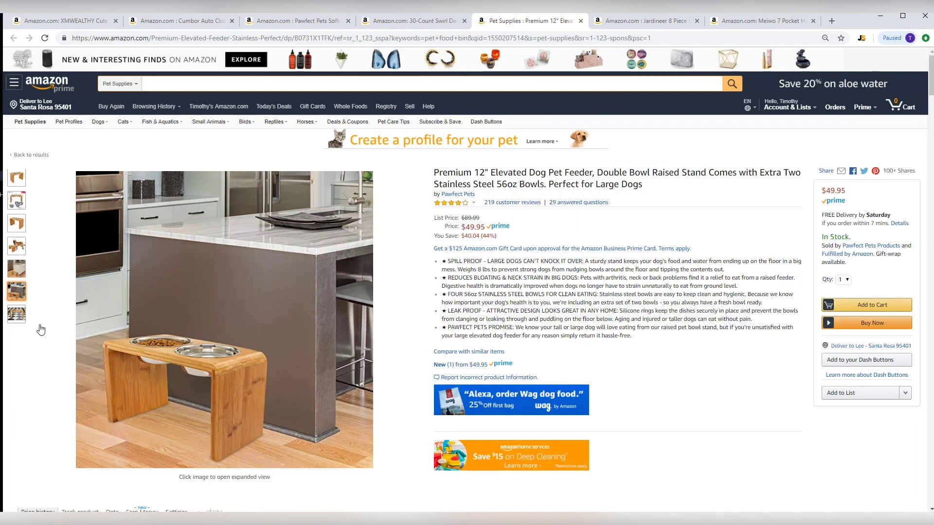
pyautogui.moveTo(11, 315)
pyautogui.moveTo(10, 267)
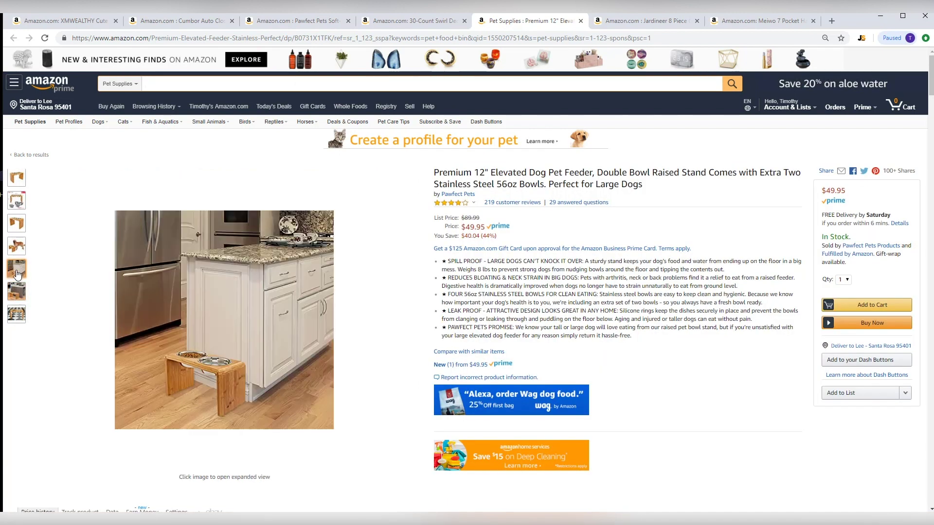
pyautogui.moveTo(17, 231)
# Enlarge the feeder's photos, compare the two kitchen scenes and the checkered-floor scene, and close the enlarged view.
pyautogui.click(168, 275)
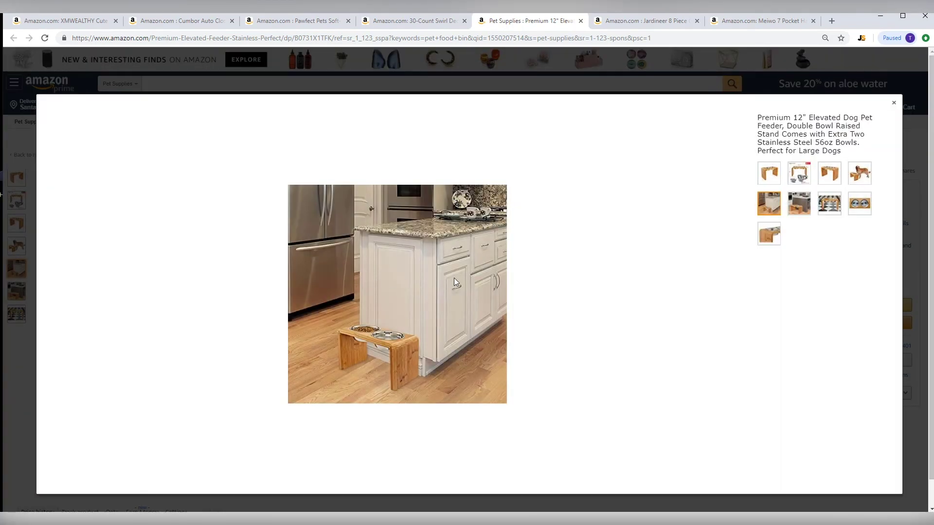
pyautogui.click(796, 212)
pyautogui.click(776, 206)
pyautogui.click(799, 208)
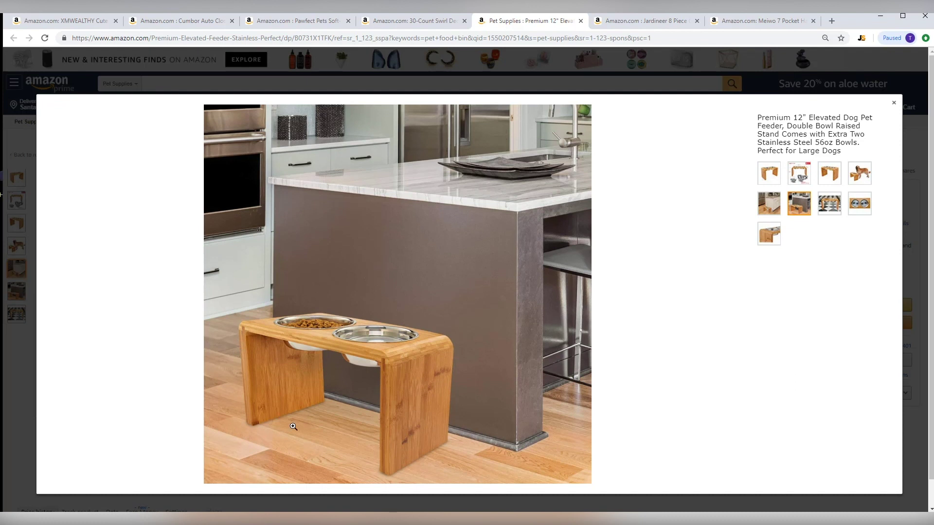
pyautogui.click(769, 206)
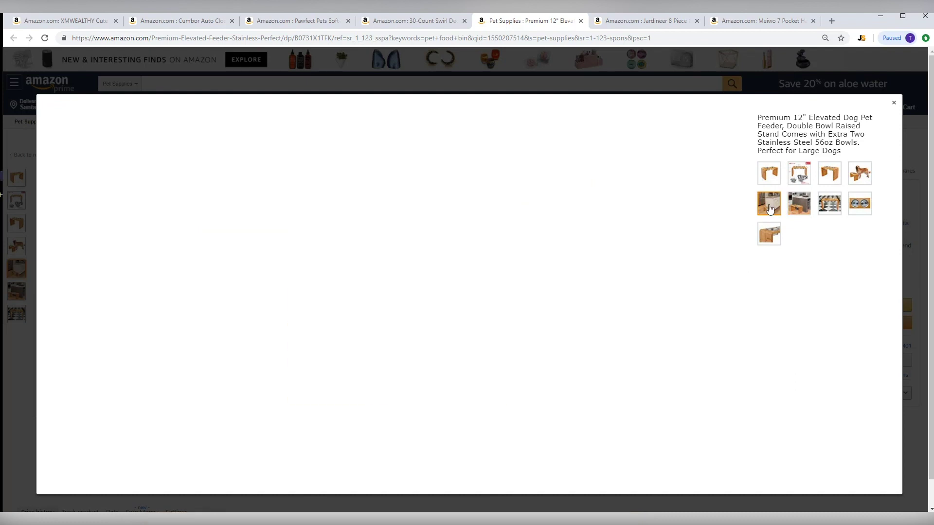
pyautogui.click(829, 204)
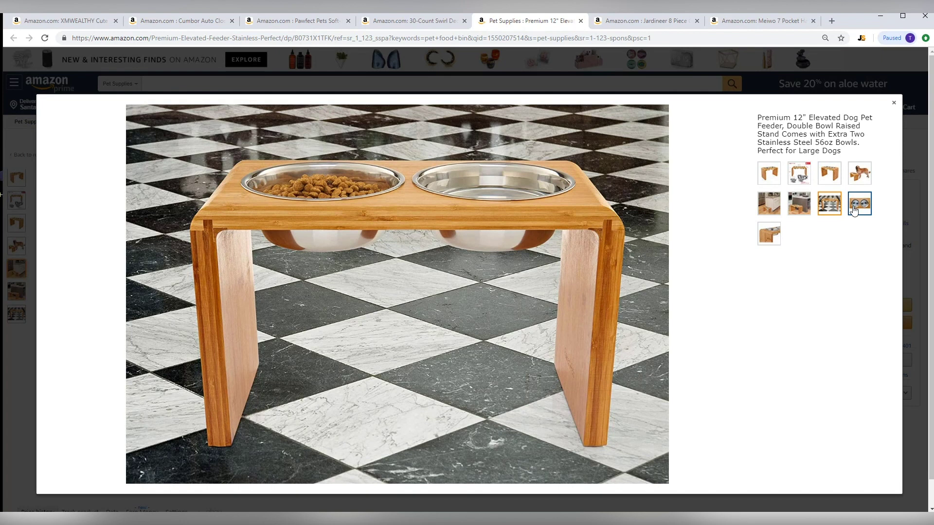
pyautogui.click(894, 103)
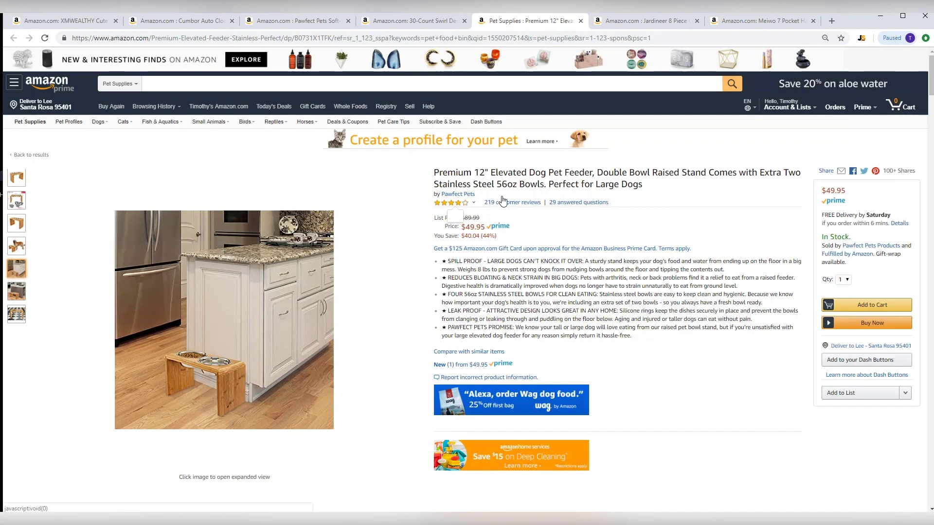
# Capture the feeder's three-month Keepa graph and mark the early-December price spike, the sales-rank climb and its fall.
pyautogui.scroll(-6, 695, 258)
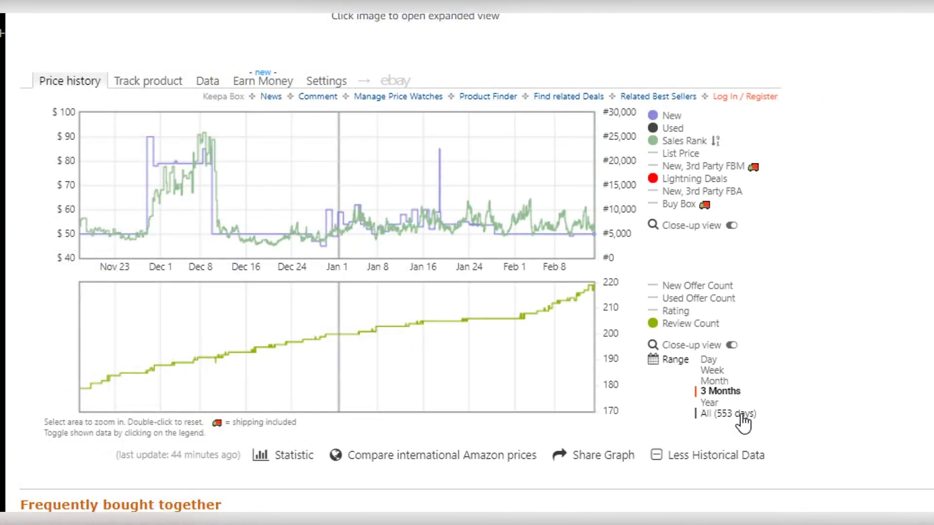
pyautogui.moveTo(90, 385)
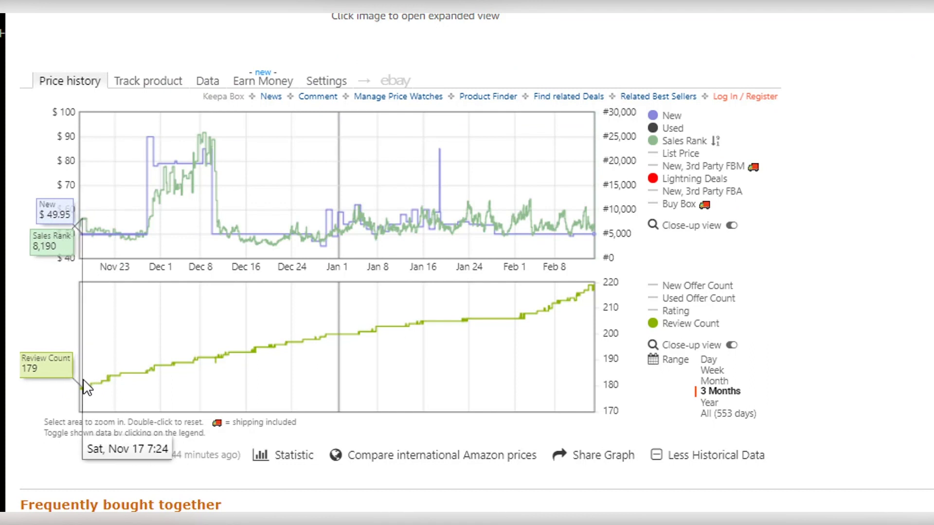
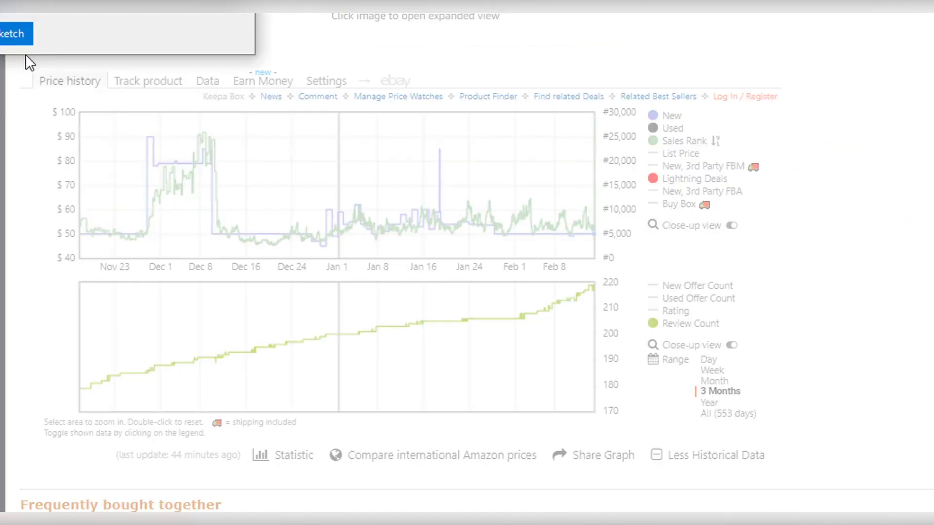
pyautogui.moveTo(817, 56); pyautogui.dragTo(48, 441)
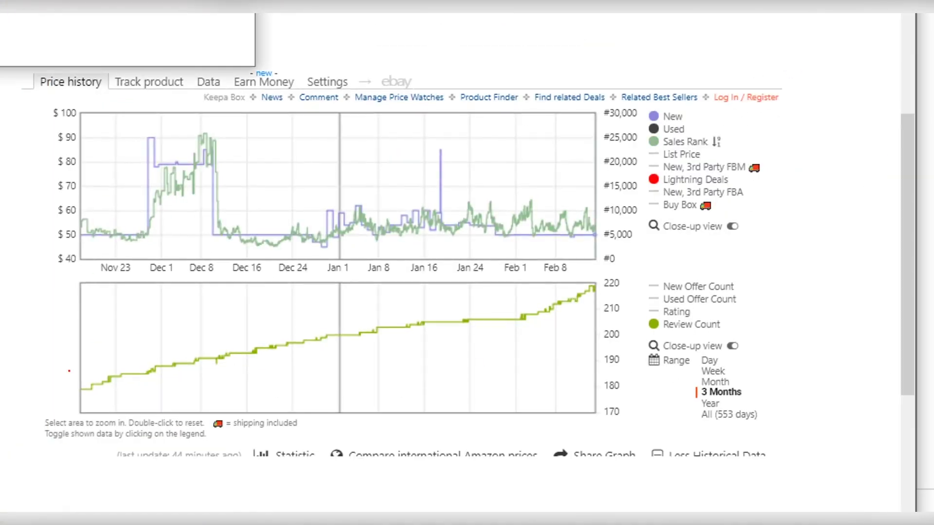
pyautogui.moveTo(118, 142); pyautogui.dragTo(163, 142)
pyautogui.moveTo(139, 255)
pyautogui.mouseDown()
pyautogui.moveTo(181, 217)
pyautogui.moveTo(211, 167)
pyautogui.moveTo(189, 183)
pyautogui.mouseUp()
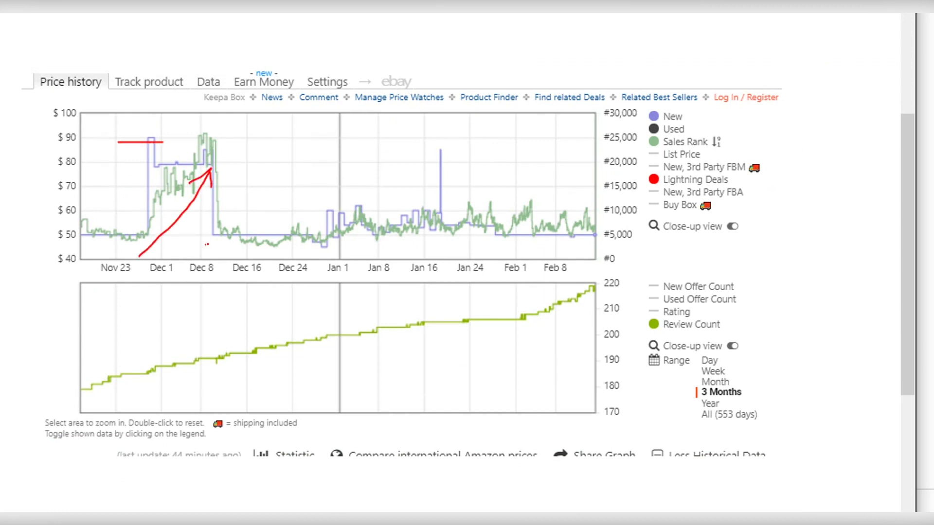
pyautogui.moveTo(217, 167); pyautogui.dragTo(256, 228)
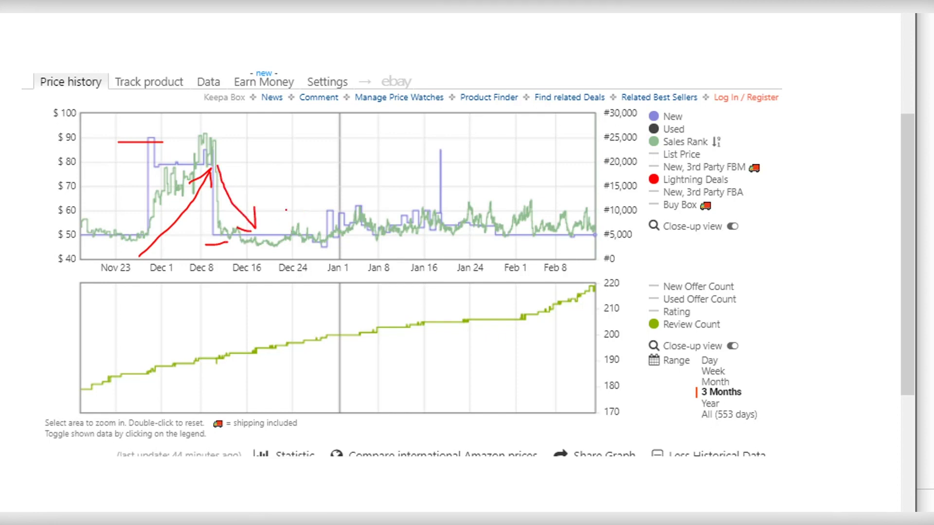
# Draw lines above and below the mid-December to February sales-rank band, mark two review-count stretches, and dismiss the capture.
pyautogui.moveTo(270, 205); pyautogui.dragTo(580, 206)
pyautogui.moveTo(228, 260); pyautogui.dragTo(616, 250)
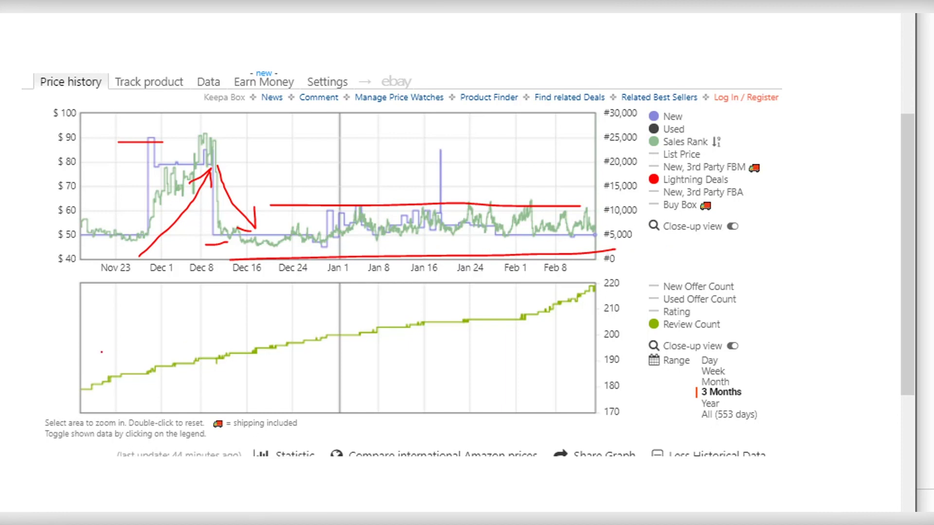
pyautogui.moveTo(475, 333); pyautogui.dragTo(513, 333)
pyautogui.moveTo(331, 344); pyautogui.dragTo(359, 344)
pyautogui.press('Escape')
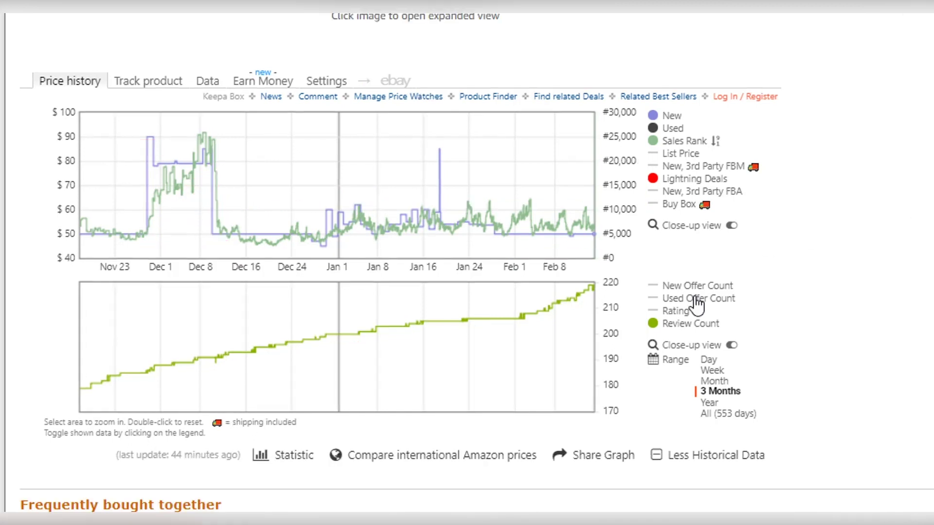
# Set the Keepa range to Year, capture the graph, and mark the price peaks and the March–April and October rank rises.
pyautogui.click(710, 402)
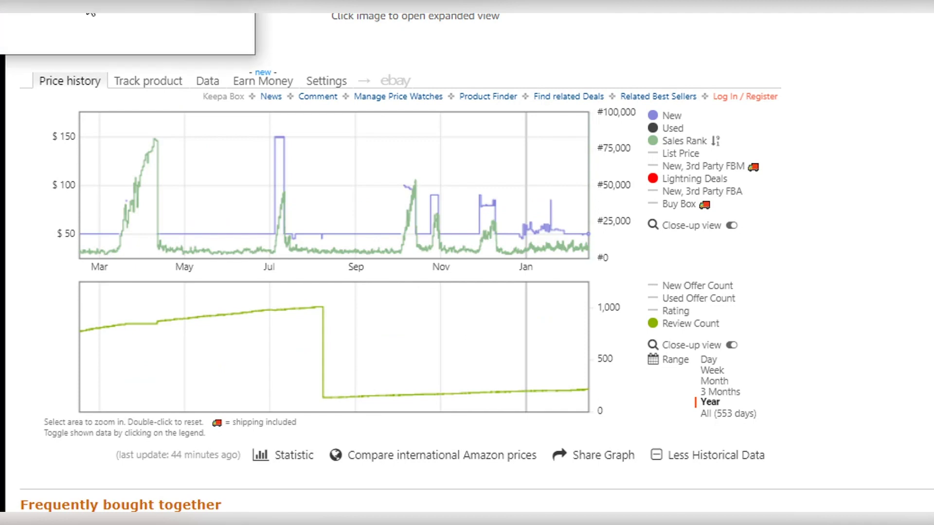
pyautogui.moveTo(820, 67)
pyautogui.mouseDown()
pyautogui.moveTo(663, 219)
pyautogui.moveTo(85, 458)
pyautogui.moveTo(25, 450)
pyautogui.mouseUp()
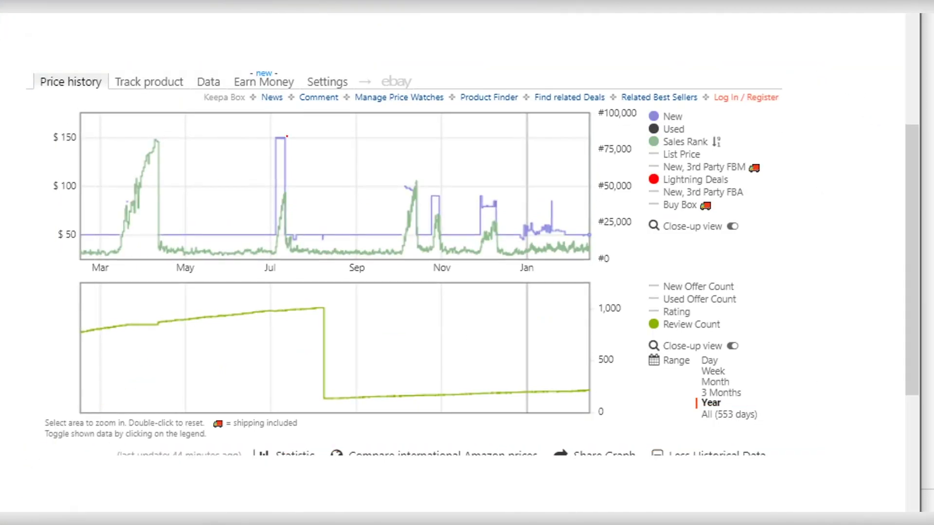
pyautogui.moveTo(270, 141); pyautogui.dragTo(295, 132)
pyautogui.moveTo(426, 198); pyautogui.dragTo(462, 193)
pyautogui.moveTo(115, 235); pyautogui.dragTo(187, 223)
# Trace the rising sales-rank slopes around March–April, July, October, November and December on the captured one-year graph.
pyautogui.moveTo(108, 210); pyautogui.dragTo(185, 103)
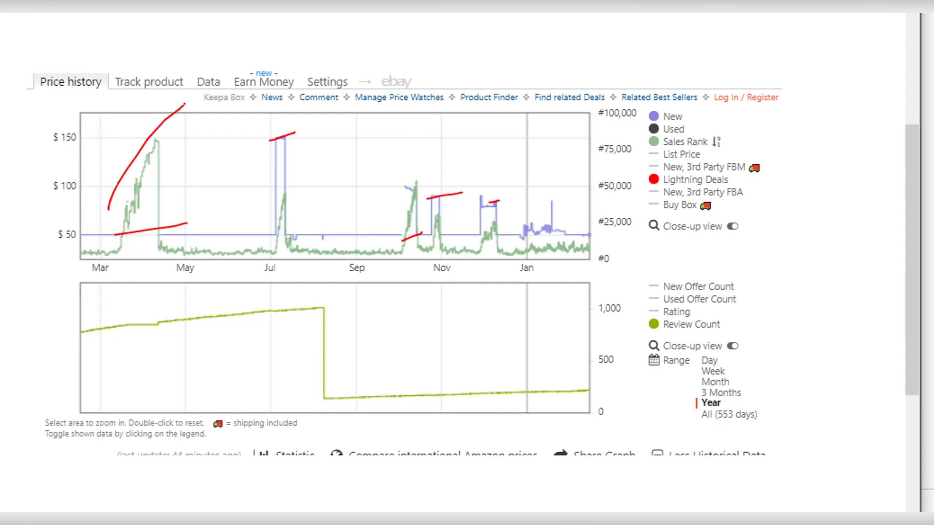
pyautogui.moveTo(269, 233); pyautogui.dragTo(296, 197)
pyautogui.moveTo(403, 232); pyautogui.dragTo(443, 164)
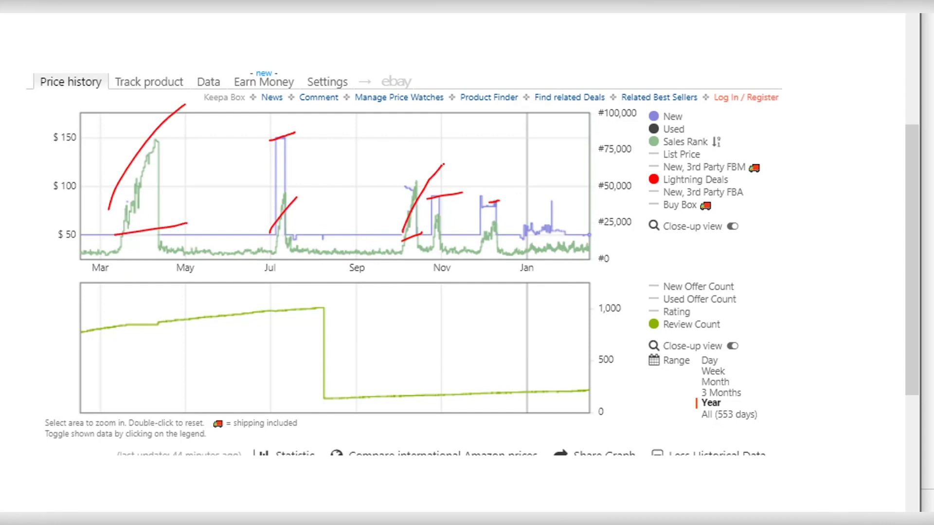
pyautogui.moveTo(437, 235)
pyautogui.mouseDown()
pyautogui.moveTo(470, 211)
pyautogui.moveTo(513, 210)
pyautogui.mouseUp()
# Draw lines above and below the year's baseline sales-rank band and an arrow down the August review-count drop.
pyautogui.moveTo(81, 244); pyautogui.dragTo(605, 242)
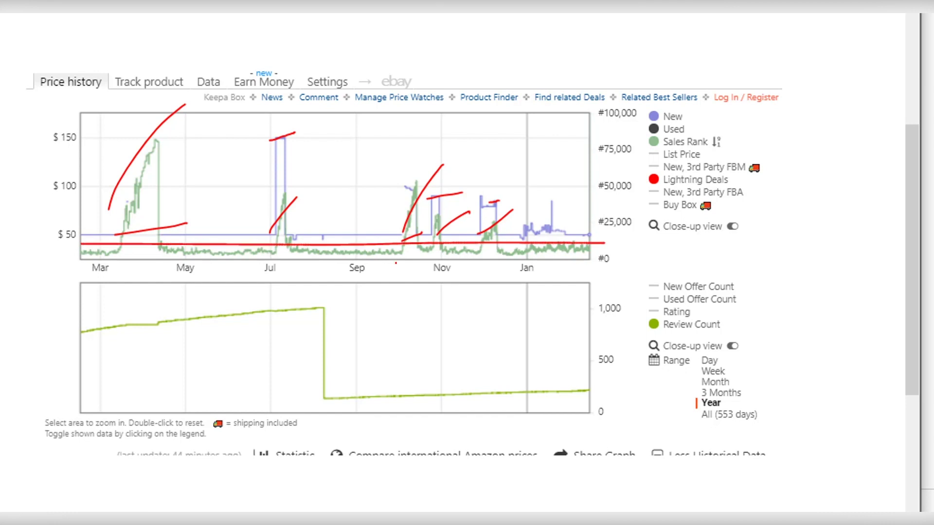
pyautogui.moveTo(71, 262); pyautogui.dragTo(615, 258)
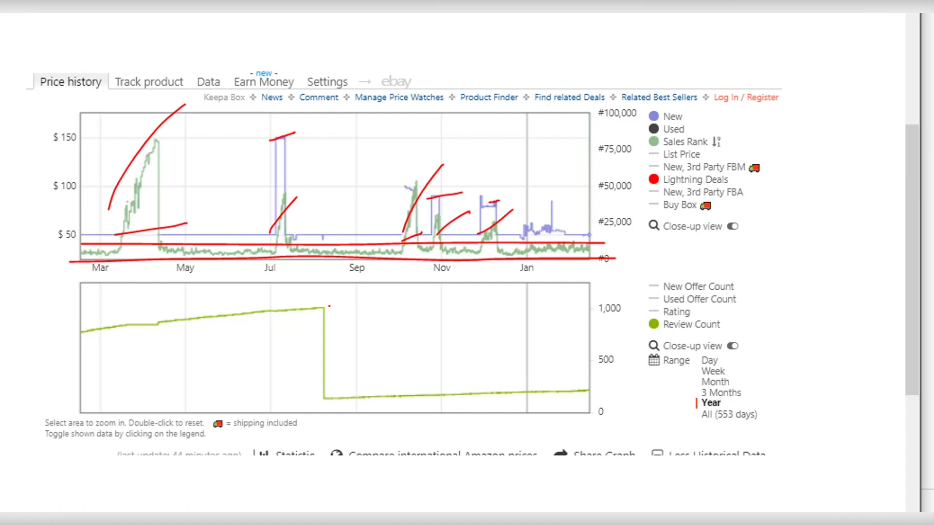
pyautogui.moveTo(332, 312); pyautogui.dragTo(336, 387)
pyautogui.click(354, 385)
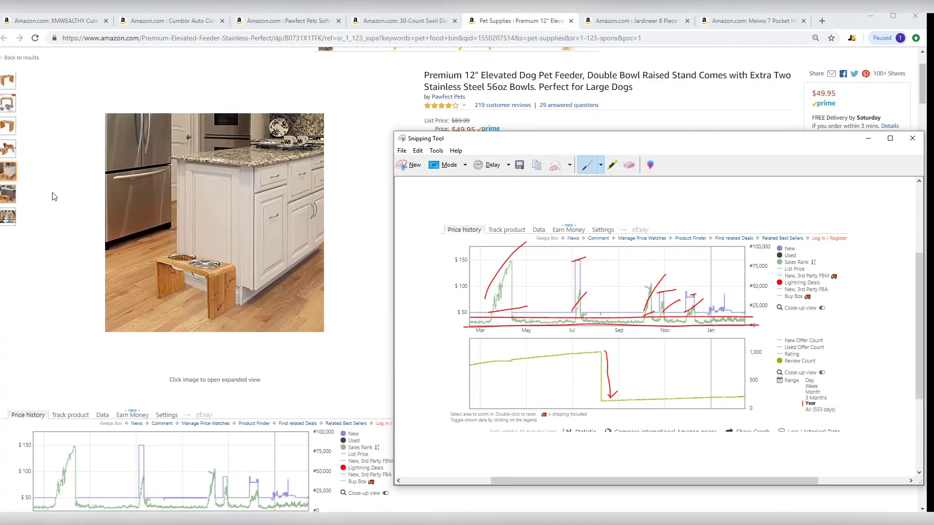
# Review the feeder's photos beside the annotated graph, comparing the dimension, dog, checkered-floor and kitchen shots.
pyautogui.click(3, 149)
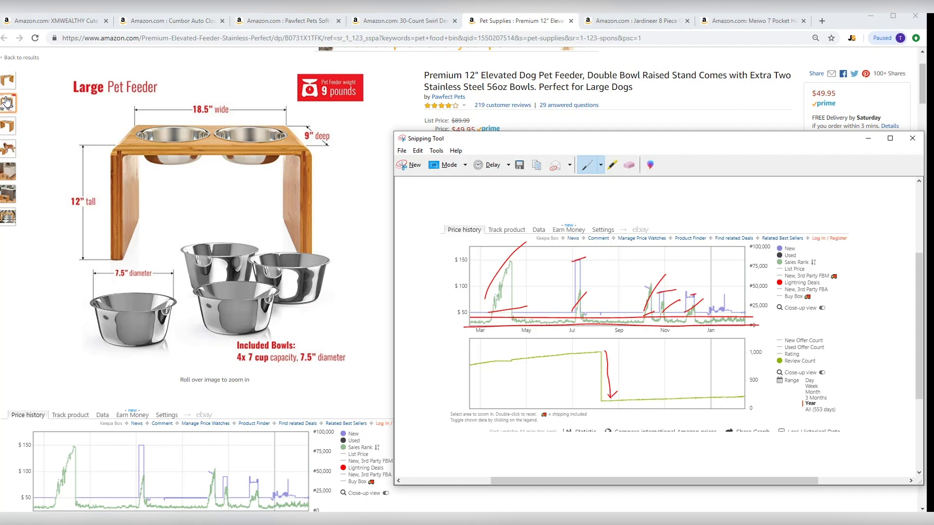
pyautogui.click(7, 219)
pyautogui.click(8, 194)
pyautogui.click(7, 171)
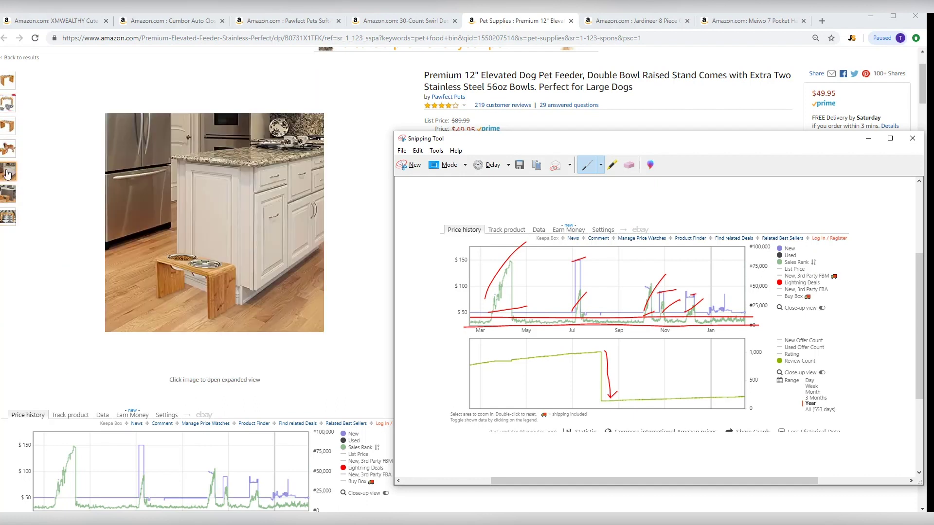
pyautogui.click(7, 149)
pyautogui.click(6, 126)
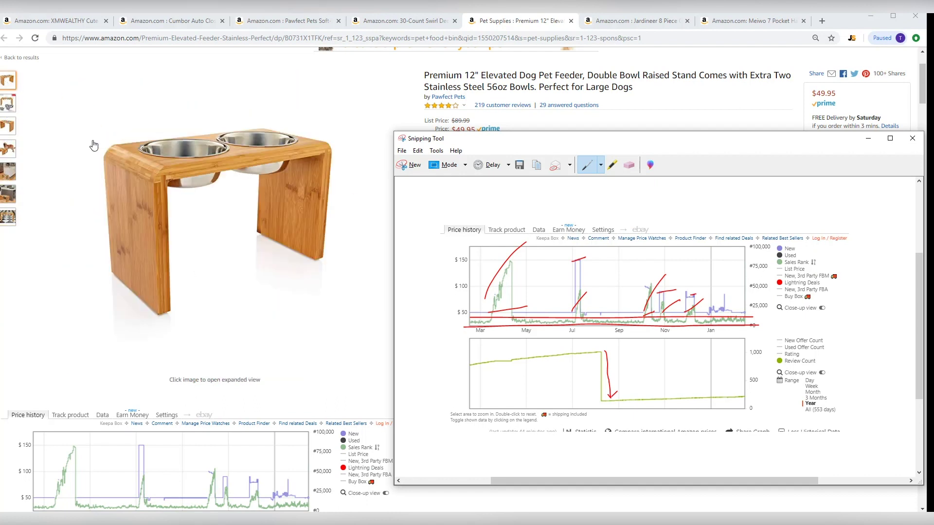
pyautogui.click(3, 196)
pyautogui.click(6, 171)
pyautogui.click(6, 149)
pyautogui.click(4, 174)
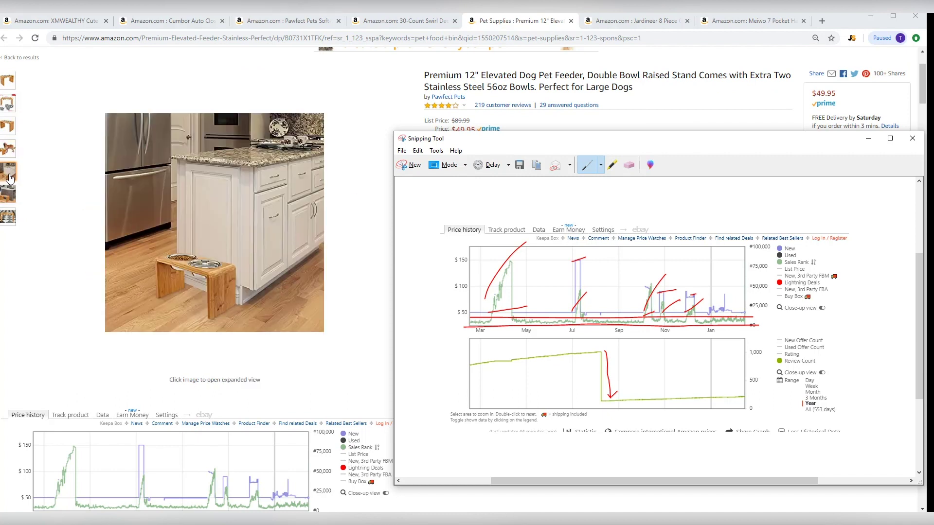
pyautogui.click(7, 214)
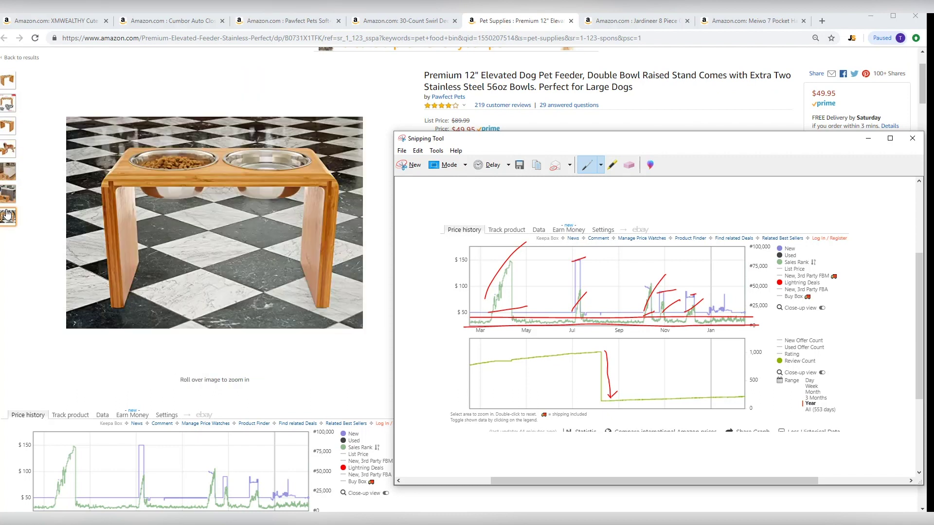
pyautogui.click(8, 152)
pyautogui.click(8, 185)
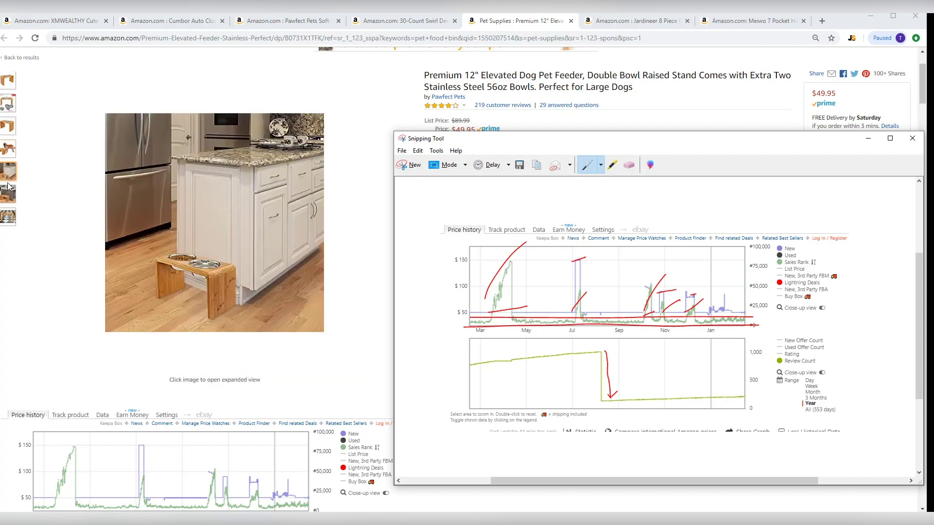
pyautogui.click(7, 197)
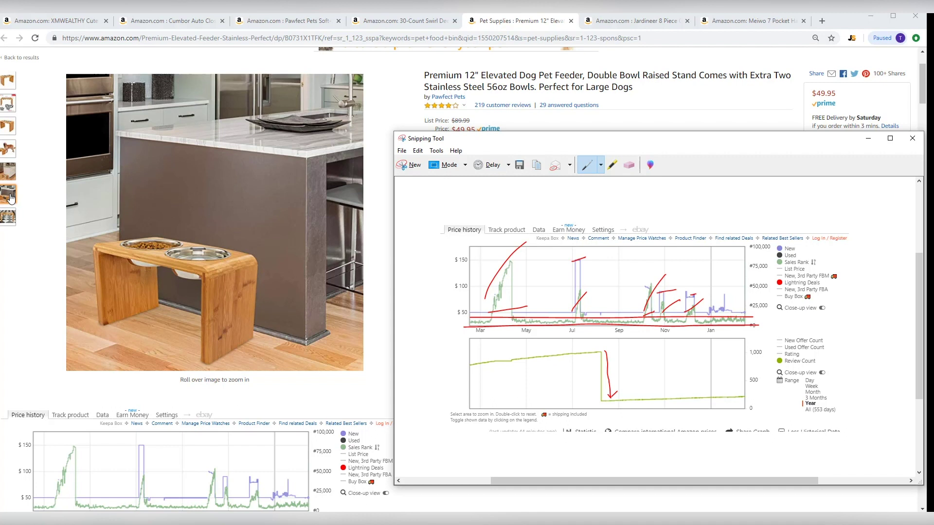
pyautogui.moveTo(185, 274)
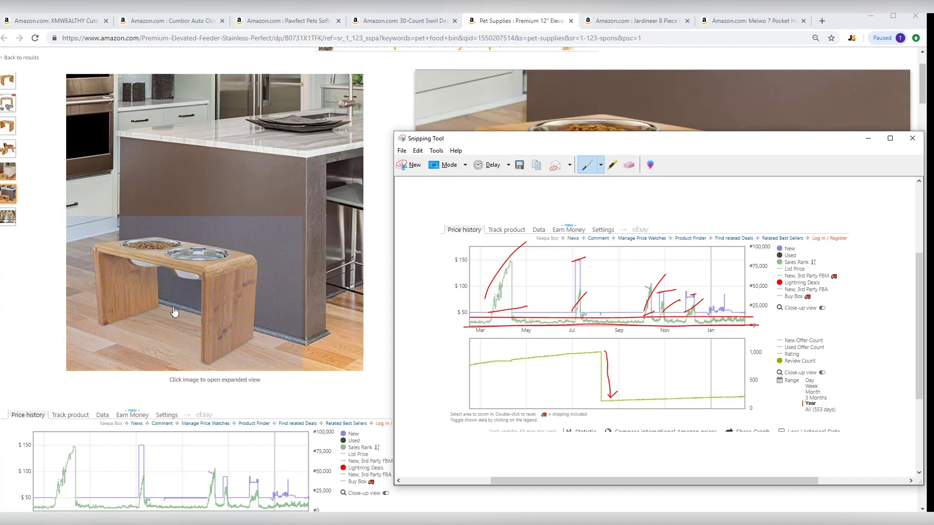
# Put the annotated capture away, show the feeder's full 553-day Keepa history and compare it with the listing's customer review summary.
pyautogui.click(869, 138)
pyautogui.scroll(-4, 480, 308)
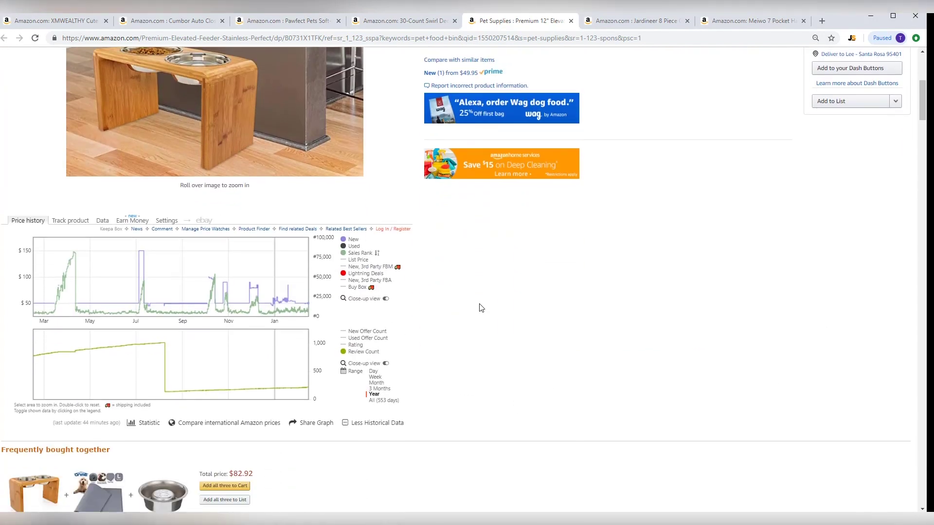
pyautogui.click(387, 401)
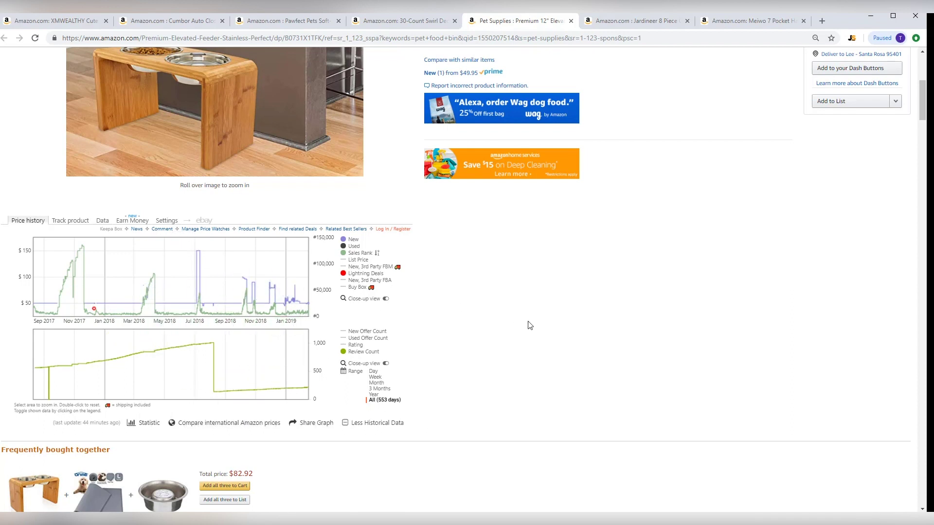
pyautogui.scroll(6, 530, 326)
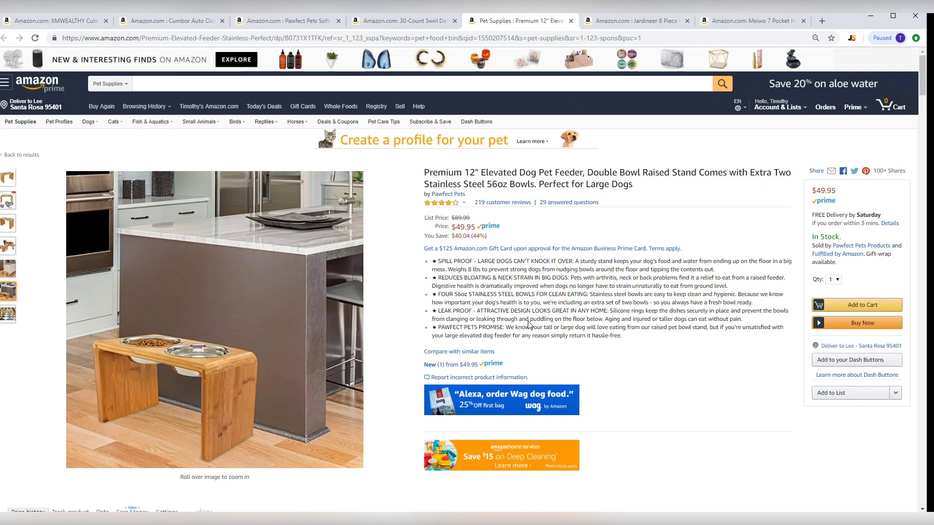
pyautogui.moveTo(450, 203)
pyautogui.scroll(-6, 614, 299)
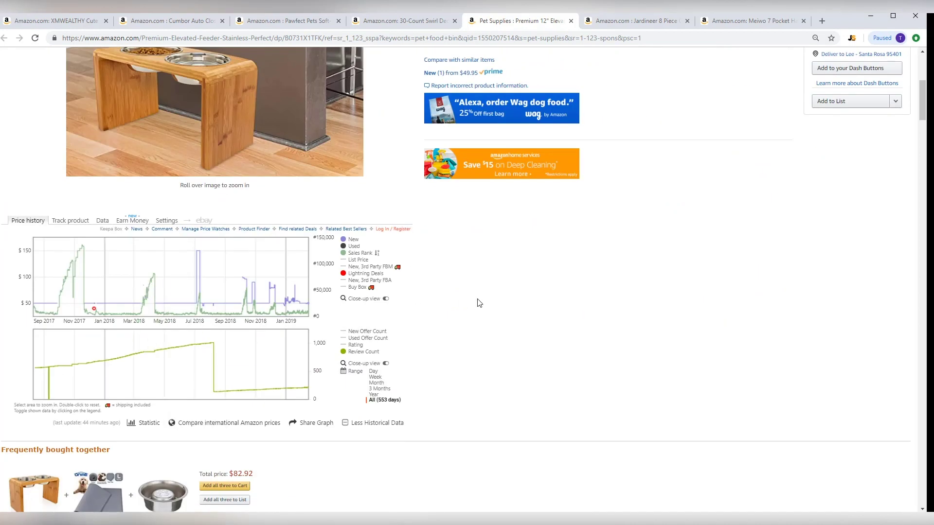
# Check the Jungle Scout sales estimates for the elevated feeder listing and close them.
pyautogui.scroll(3, 508, 301)
pyautogui.scroll(3, 640, 256)
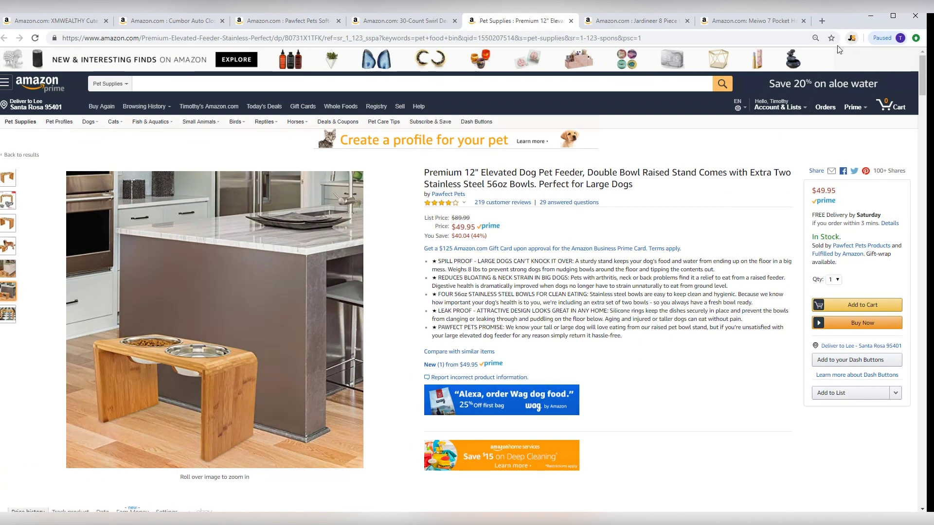
pyautogui.click(851, 38)
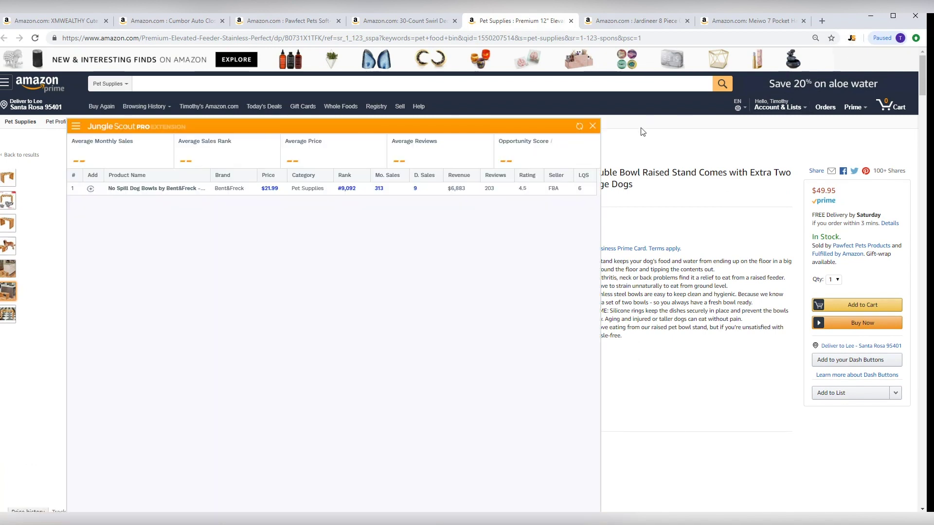
pyautogui.click(592, 128)
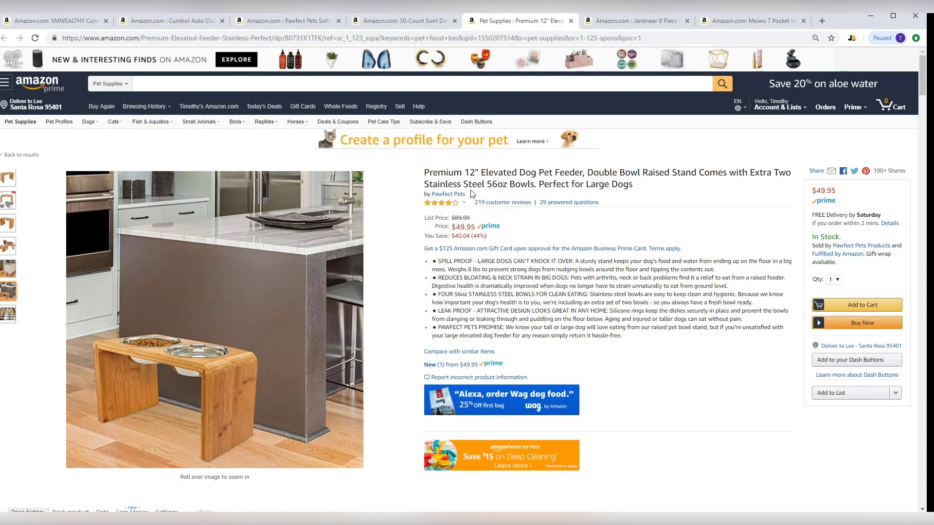
# Switch to the Jardineer 8 Piece Gardening Tools listing and review its tool set, handle and lifestyle photos.
pyautogui.click(620, 25)
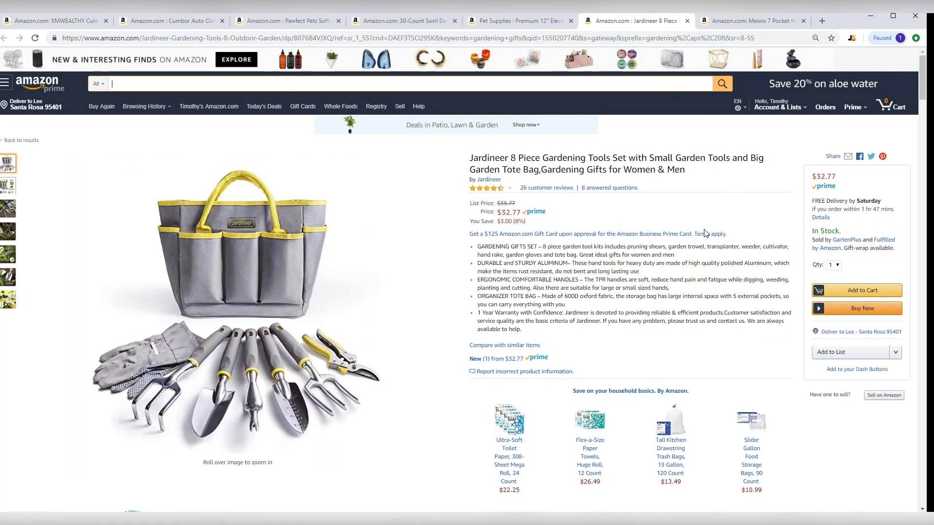
pyautogui.moveTo(266, 328)
pyautogui.moveTo(273, 349)
pyautogui.moveTo(12, 211)
pyautogui.moveTo(5, 238)
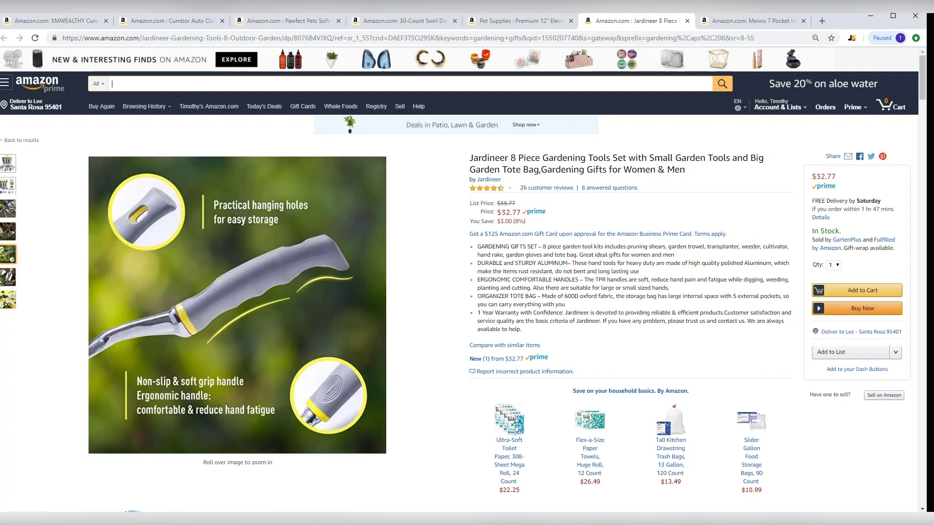
pyautogui.moveTo(4, 280)
pyautogui.moveTo(11, 165)
pyautogui.moveTo(6, 191)
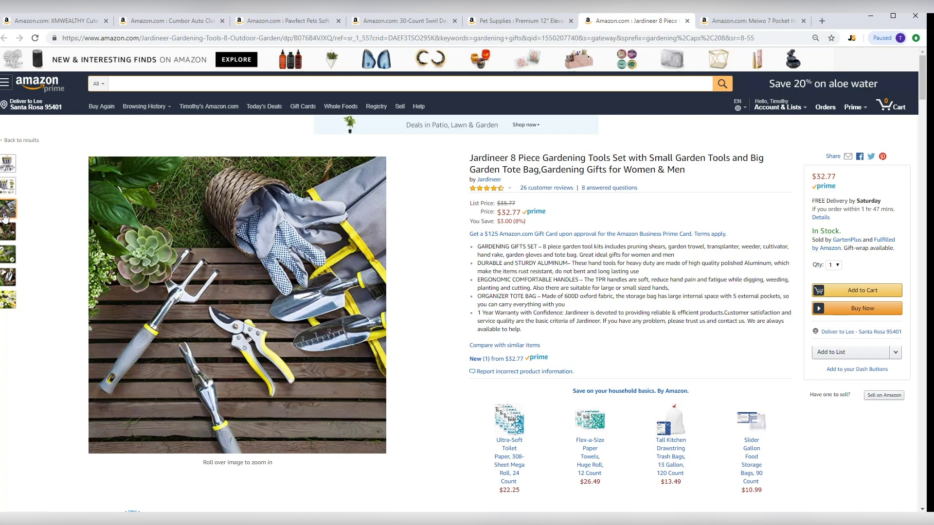
pyautogui.moveTo(161, 238)
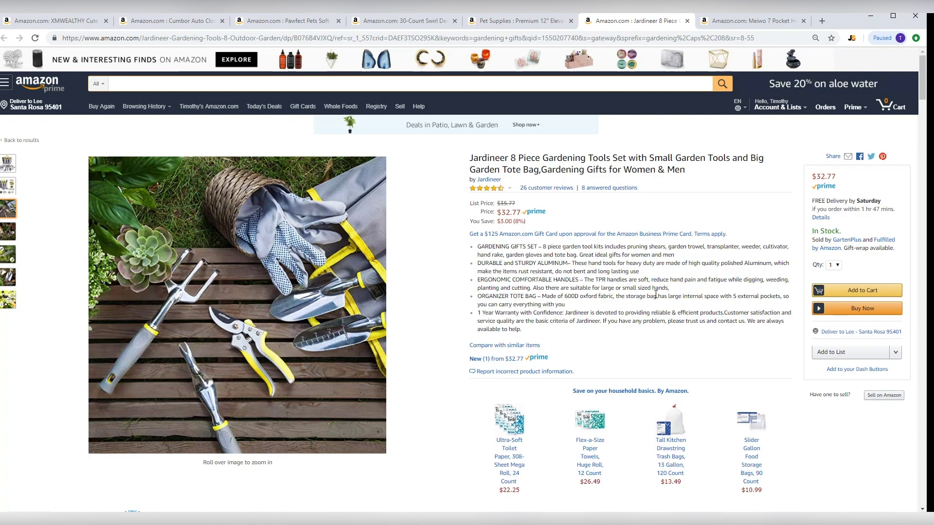
# Examine the gardening set's three-month Keepa history and its Jungle Scout sales and revenue estimates.
pyautogui.scroll(-5, 579, 276)
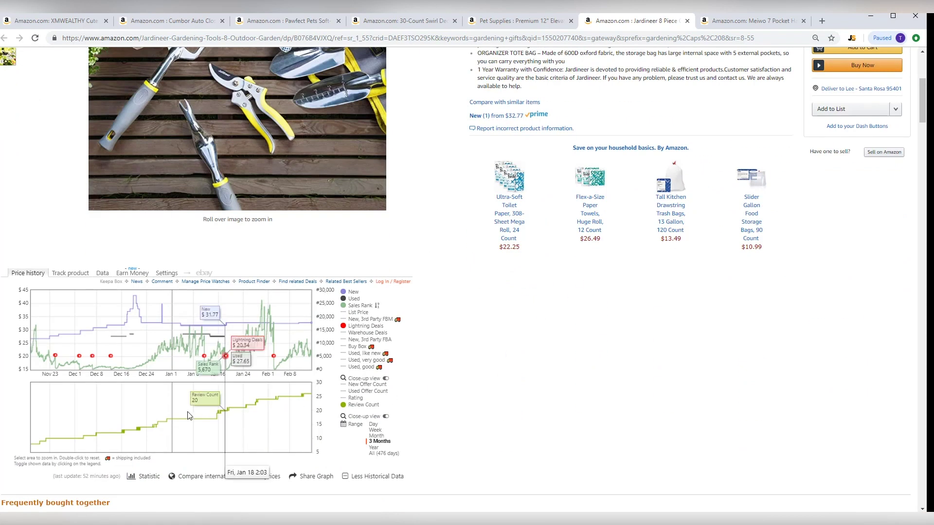
pyautogui.click(851, 38)
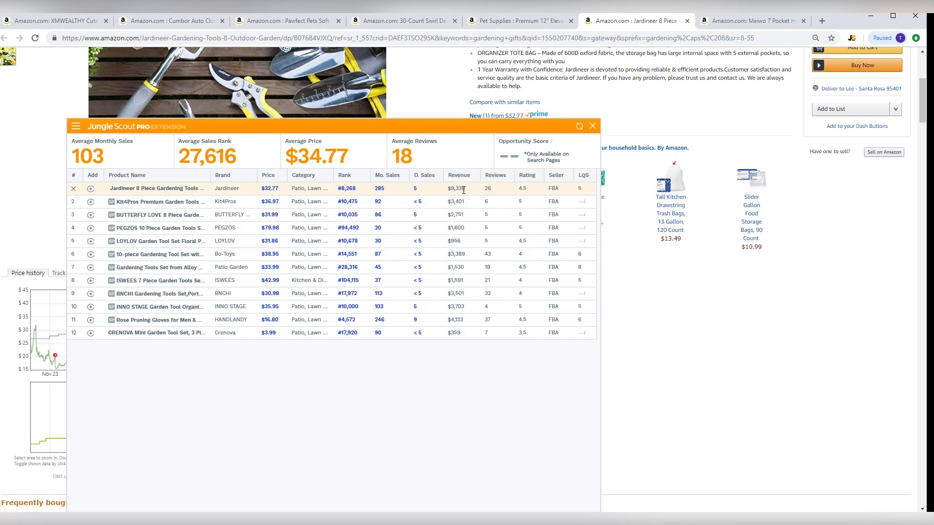
pyautogui.click(593, 127)
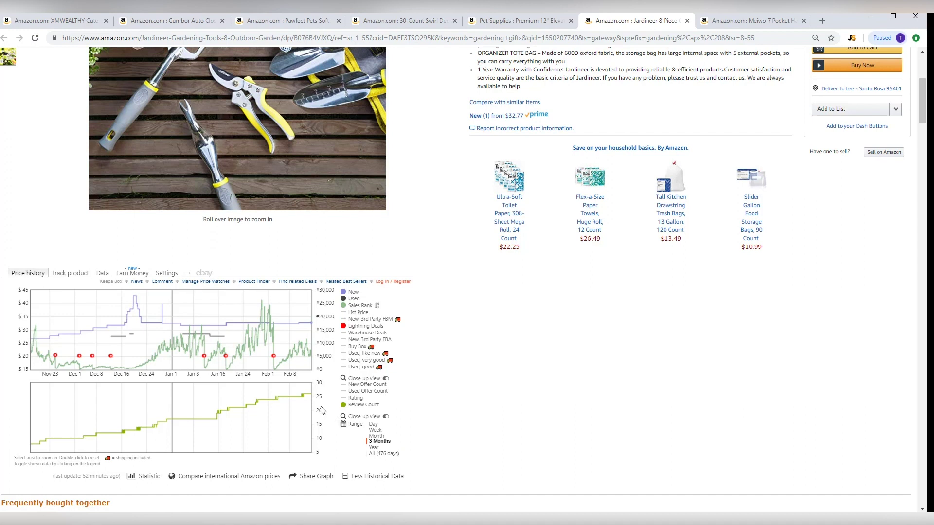
pyautogui.moveTo(311, 398)
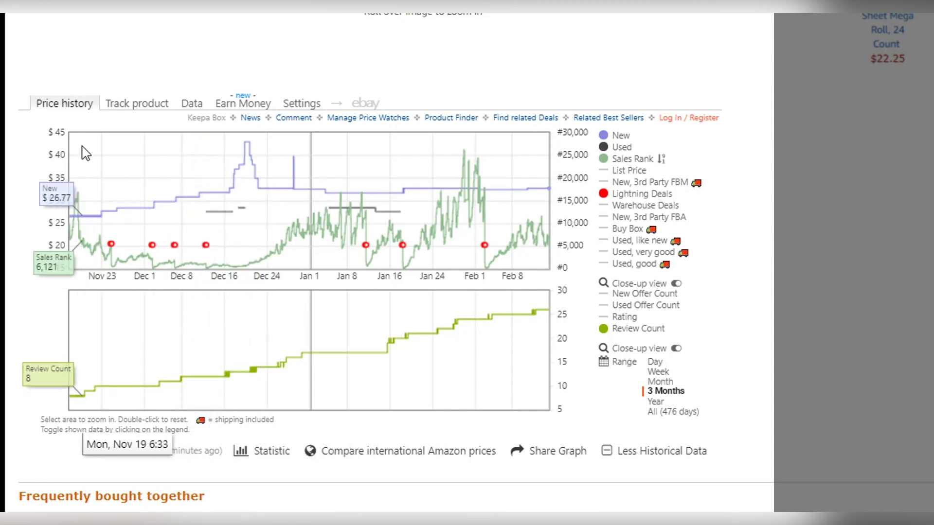
# Zoom the Keepa graph to mid-November through late December and capture it as a snip.
pyautogui.moveTo(280, 145); pyautogui.dragTo(57, 241)
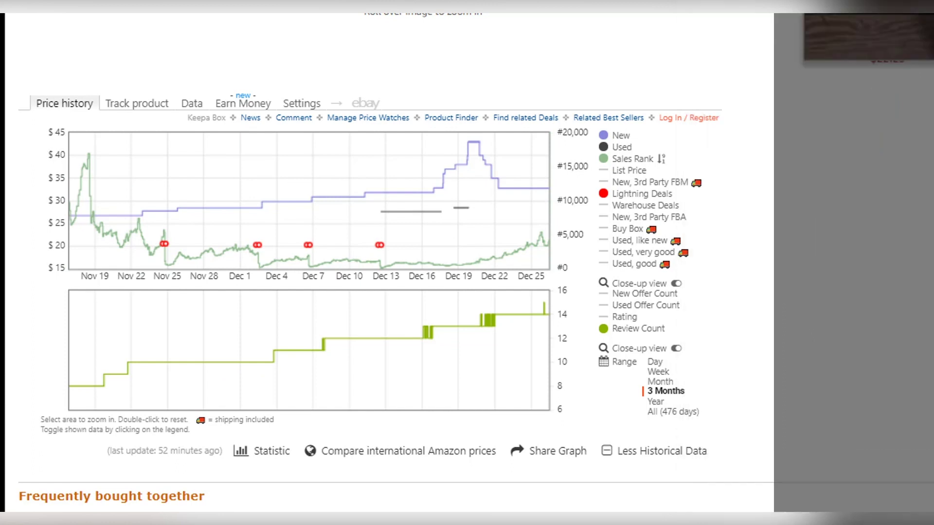
pyautogui.moveTo(33, 90); pyautogui.dragTo(763, 454)
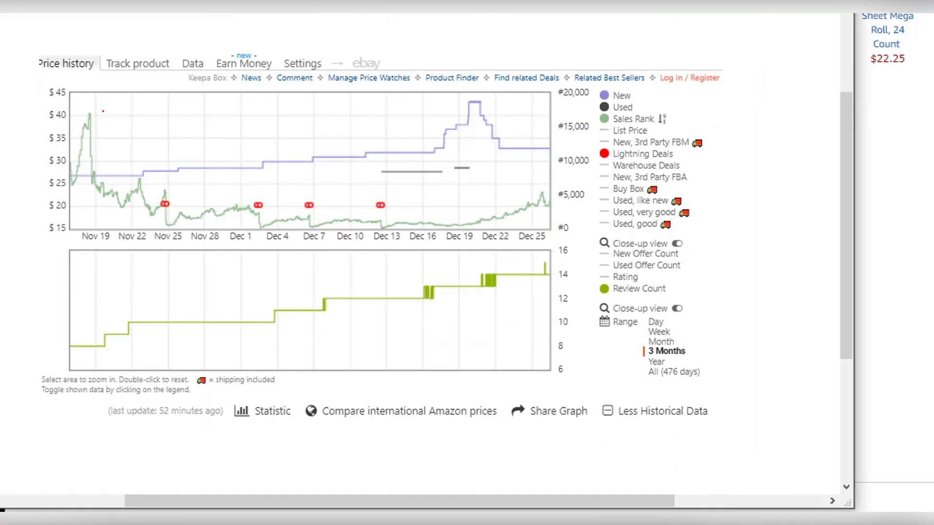
# Annotate the snip with arrows for the falling sales rank and rising price, and mark the December 19 price peak.
pyautogui.moveTo(125, 127)
pyautogui.mouseDown()
pyautogui.moveTo(276, 177)
pyautogui.moveTo(466, 215)
pyautogui.moveTo(383, 227)
pyautogui.mouseUp()
pyautogui.moveTo(107, 166); pyautogui.dragTo(450, 114)
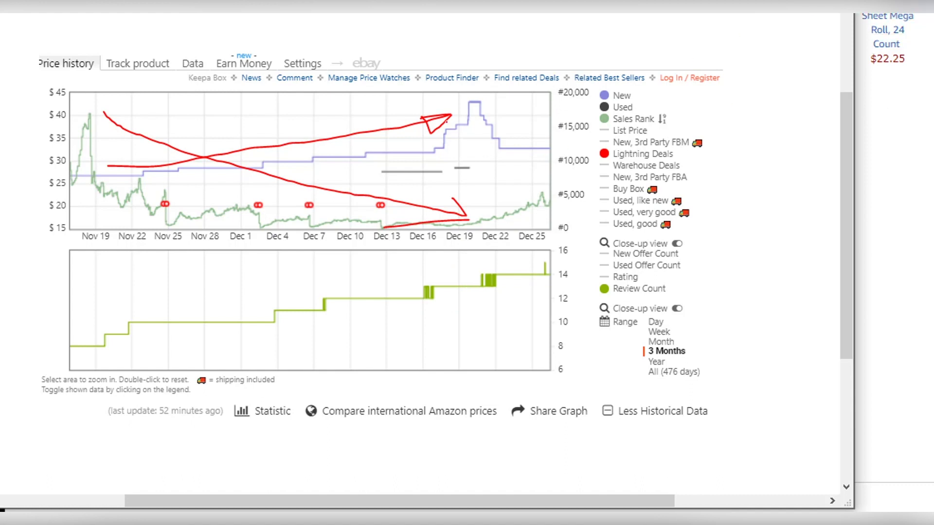
pyautogui.moveTo(454, 100); pyautogui.dragTo(495, 100)
pyautogui.moveTo(194, 3)
pyautogui.mouseDown()
pyautogui.moveTo(231, 3)
pyautogui.moveTo(714, 273)
pyautogui.moveTo(737, 246)
pyautogui.moveTo(806, 2)
pyautogui.mouseUp()
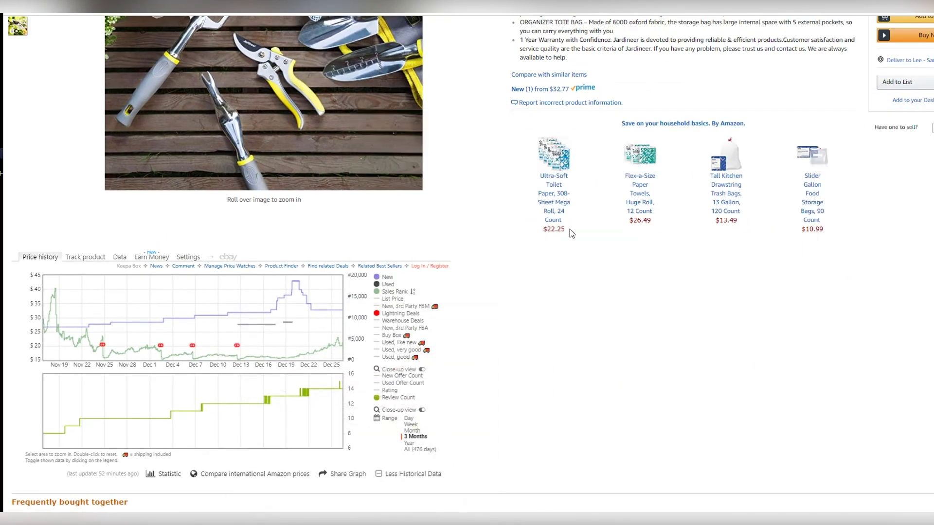
# Show the gardening set's full 476-day Keepa history and zoom in on late March 2018 through February 2019.
pyautogui.moveTo(328, 342)
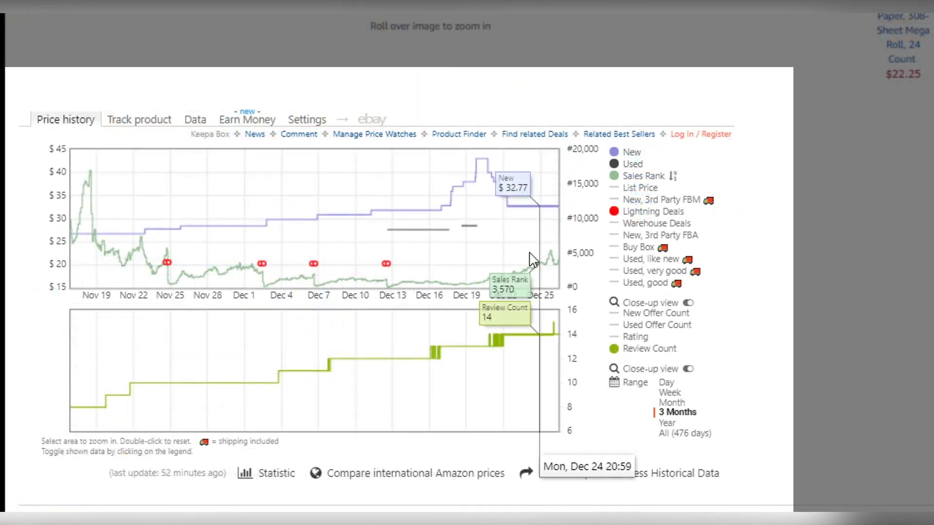
pyautogui.click(671, 423)
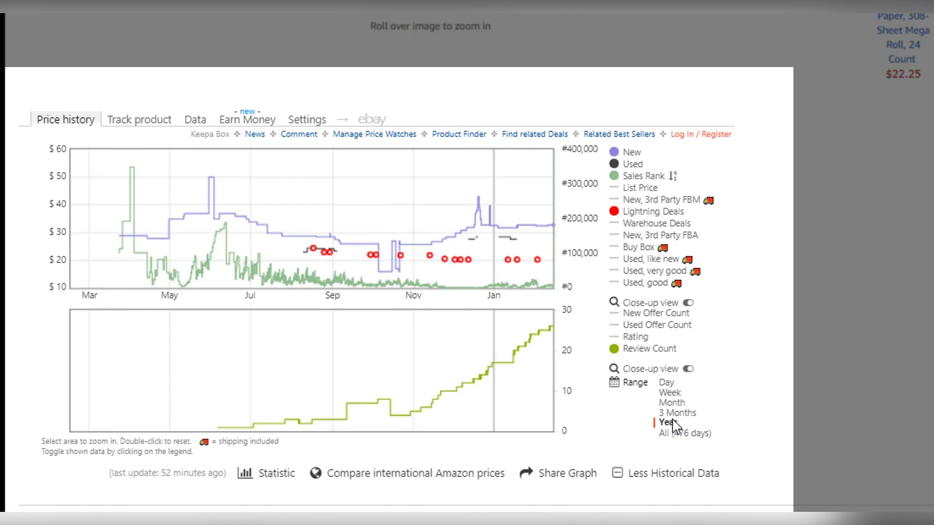
pyautogui.click(686, 433)
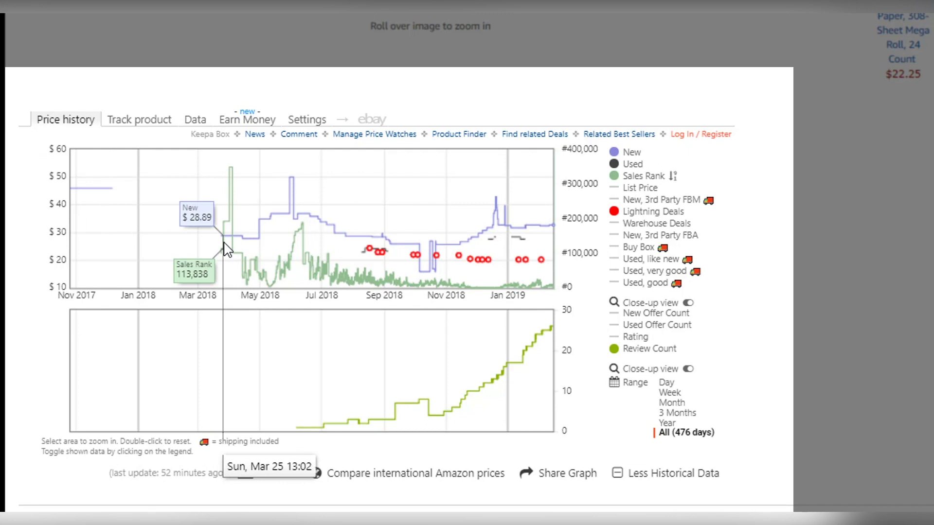
pyautogui.moveTo(219, 246); pyautogui.dragTo(563, 261)
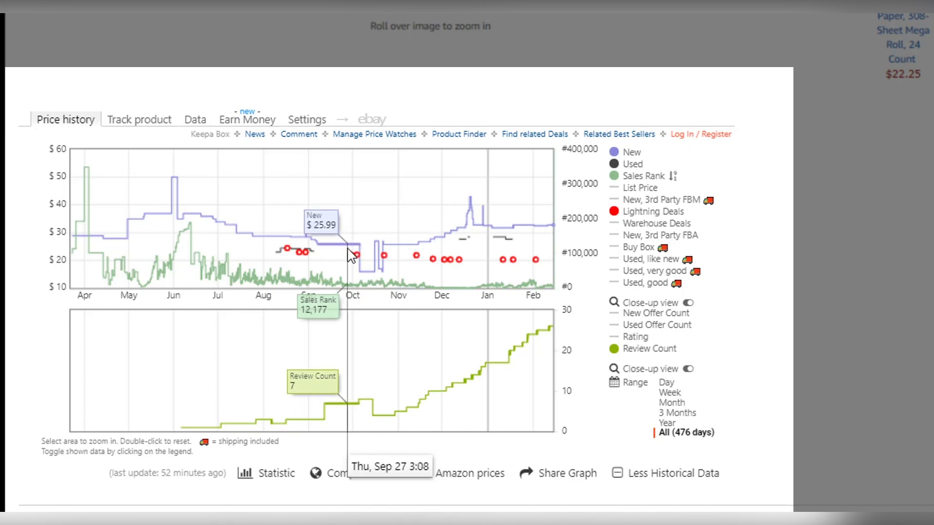
# Capture the zoomed April–February graph as a new snip and trace the price decline from July to November in red.
pyautogui.scroll(7, 906, 238)
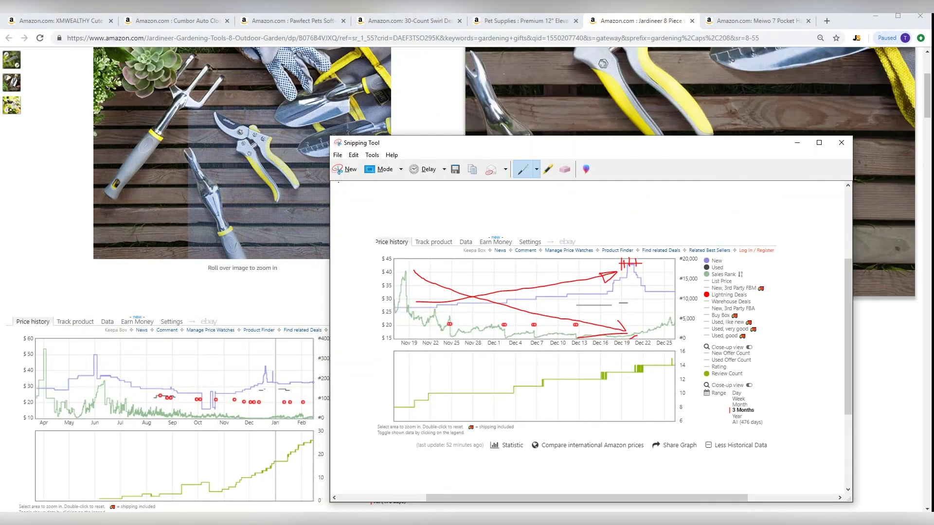
pyautogui.click(346, 170)
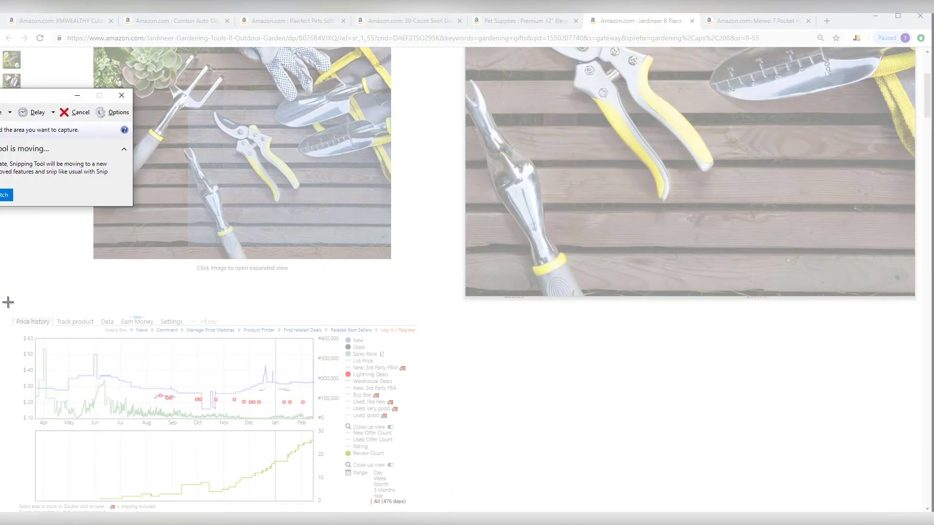
pyautogui.moveTo(18, 299); pyautogui.dragTo(416, 501)
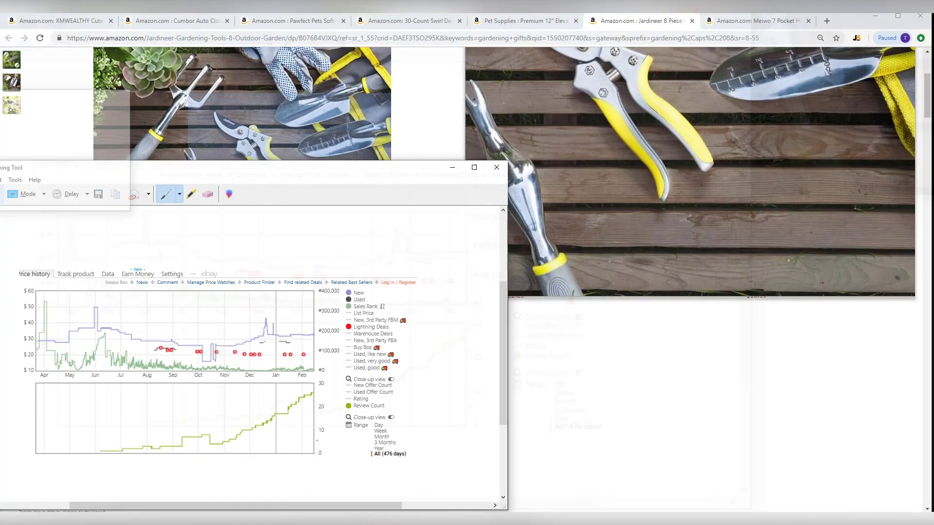
pyautogui.moveTo(224, 195)
pyautogui.mouseDown()
pyautogui.moveTo(282, 210)
pyautogui.moveTo(428, 215)
pyautogui.mouseUp()
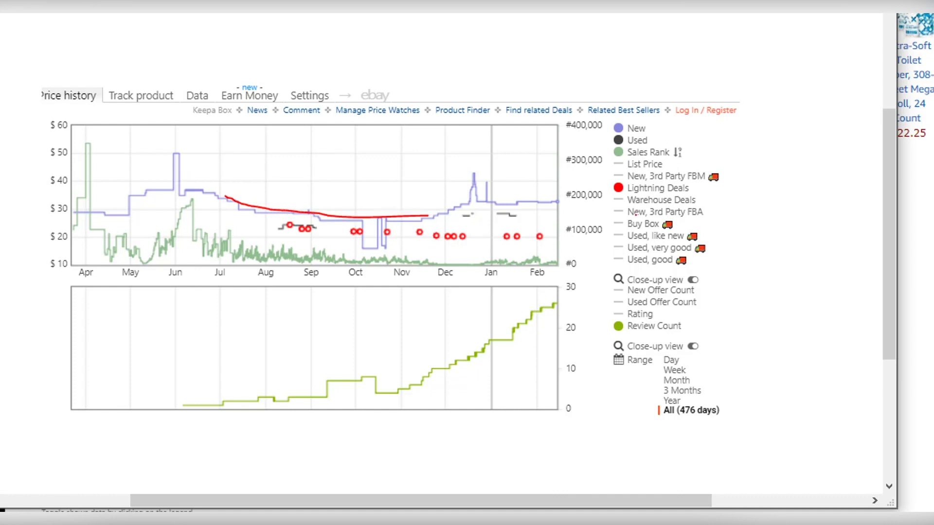
# Circle the Keepa legend on the snip and handwrite LOWEST above the graph.
pyautogui.moveTo(811, 172)
pyautogui.mouseDown()
pyautogui.moveTo(759, 104)
pyautogui.moveTo(801, 215)
pyautogui.moveTo(722, 144)
pyautogui.mouseUp()
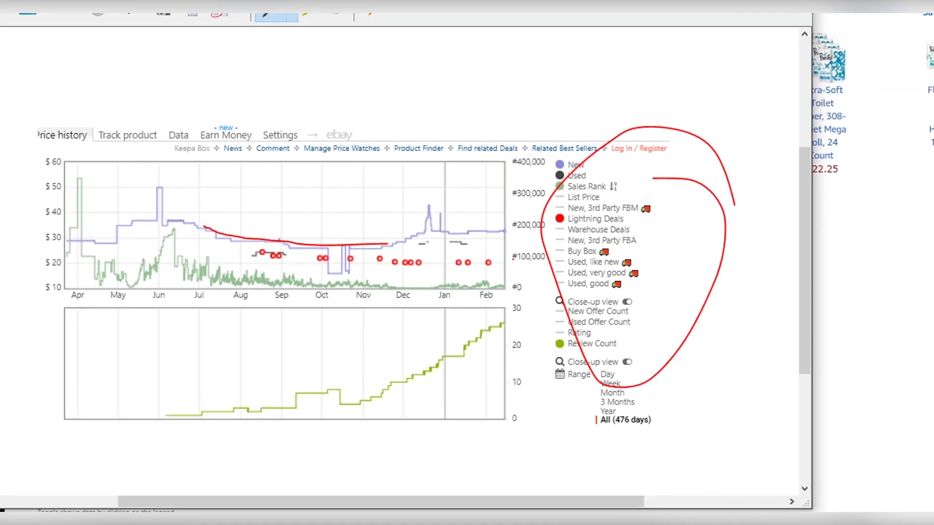
pyautogui.moveTo(478, 49)
pyautogui.mouseDown()
pyautogui.moveTo(481, 92)
pyautogui.moveTo(489, 91)
pyautogui.mouseUp()
pyautogui.moveTo(510, 59)
pyautogui.mouseDown()
pyautogui.moveTo(495, 77)
pyautogui.moveTo(511, 63)
pyautogui.moveTo(534, 72)
pyautogui.moveTo(582, 43)
pyautogui.moveTo(622, 71)
pyautogui.mouseUp()
pyautogui.moveTo(575, 47)
pyautogui.mouseDown()
pyautogui.moveTo(599, 45)
pyautogui.moveTo(637, 80)
pyautogui.mouseUp()
pyautogui.moveTo(673, 47)
pyautogui.mouseDown()
pyautogui.moveTo(673, 82)
pyautogui.moveTo(736, 35)
pyautogui.mouseUp()
# Mark the October price low with an arrow, trace the dip and recovery around it, and underline the January–February price level.
pyautogui.click(711, 42)
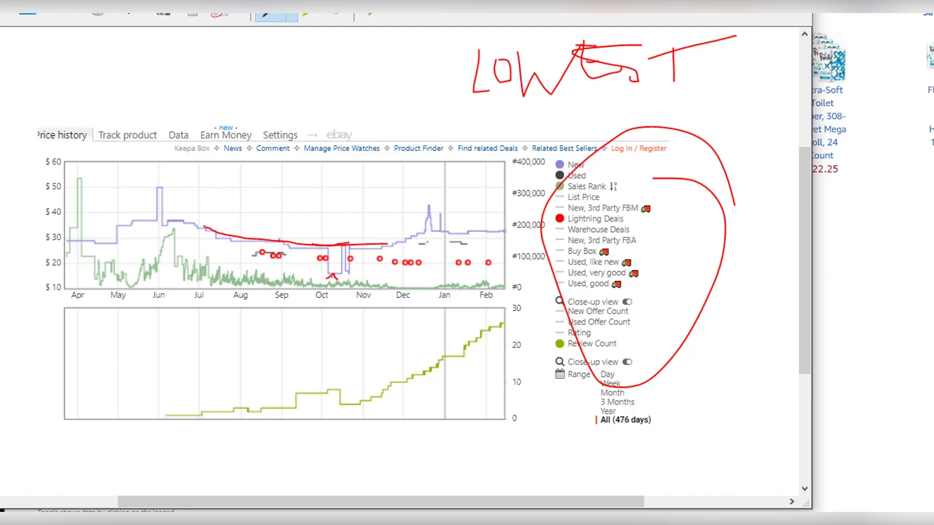
pyautogui.moveTo(271, 247)
pyautogui.mouseDown()
pyautogui.moveTo(325, 279)
pyautogui.moveTo(384, 244)
pyautogui.mouseUp()
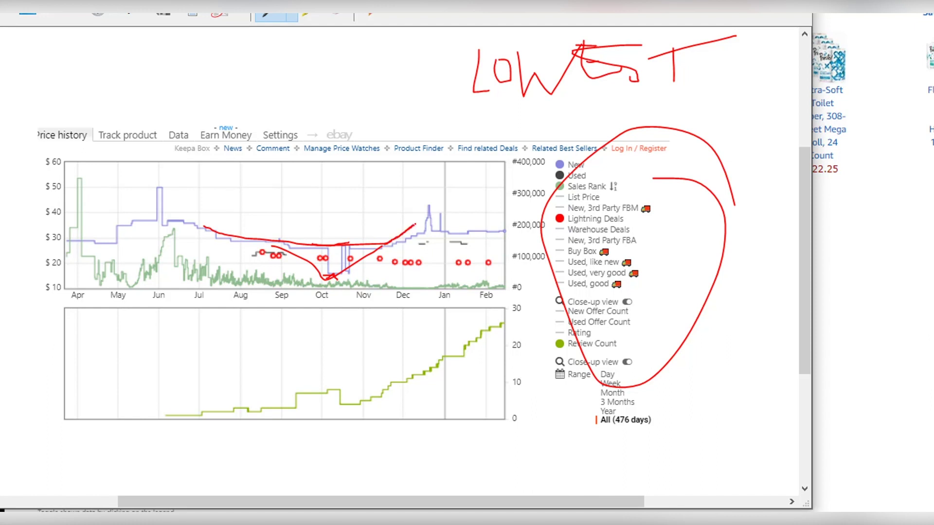
pyautogui.moveTo(441, 224); pyautogui.dragTo(484, 225)
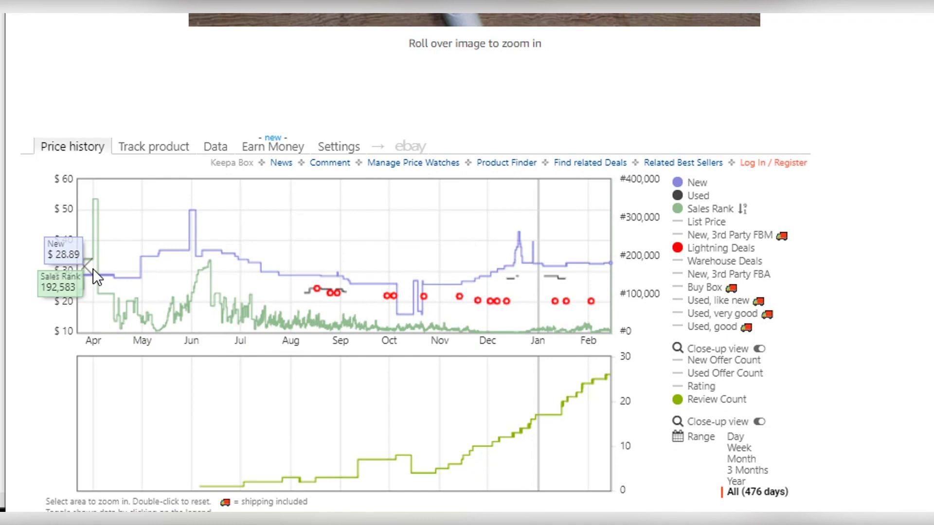
# Inspect the April–June 2018 stretch of the Keepa graph up close, and set the range to Year.
pyautogui.moveTo(92, 249); pyautogui.dragTo(240, 258)
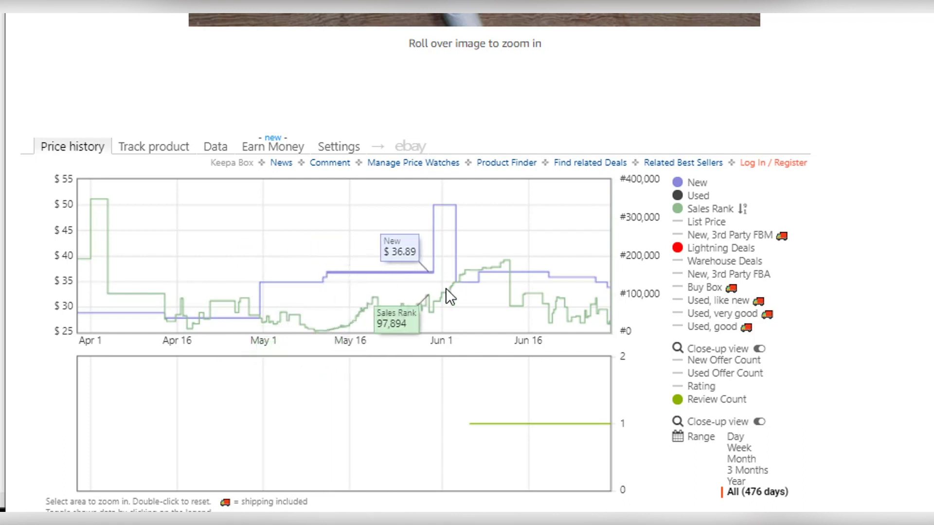
pyautogui.click(741, 482)
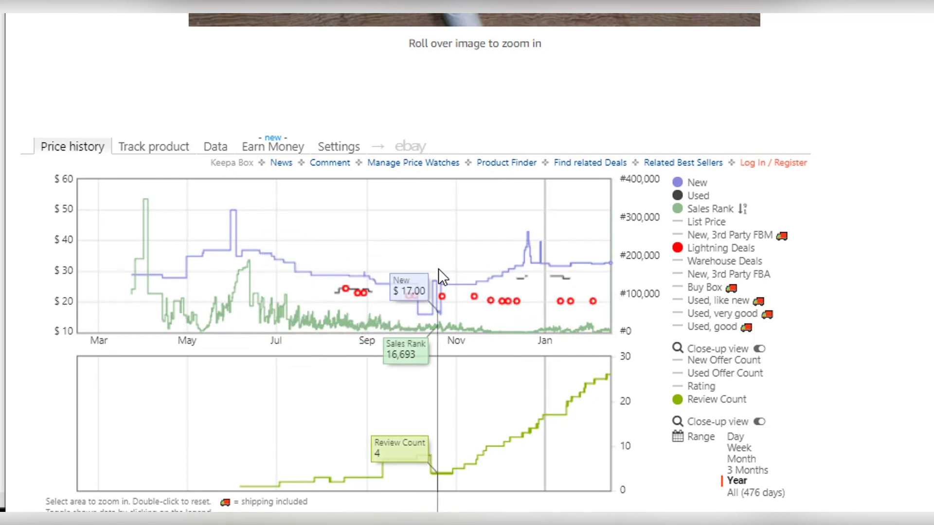
pyautogui.scroll(-1, 685, 224)
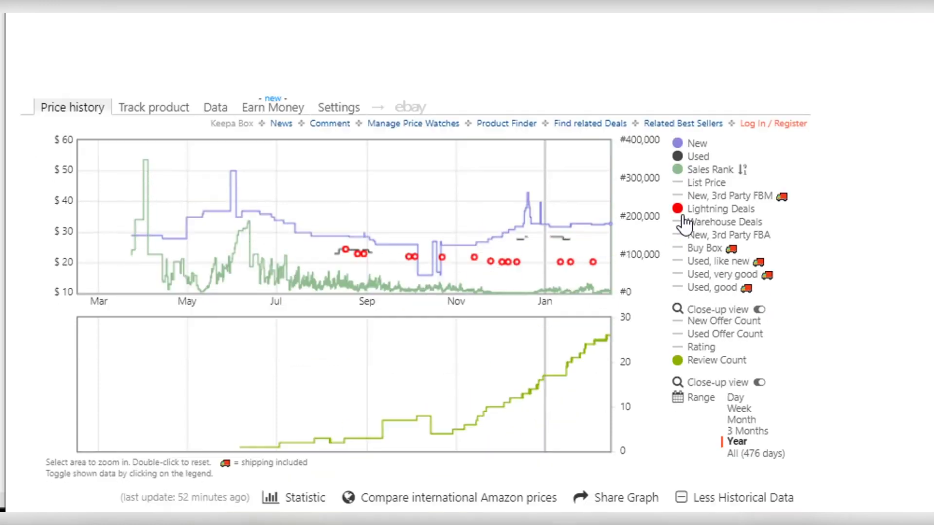
pyautogui.scroll(-1, 685, 224)
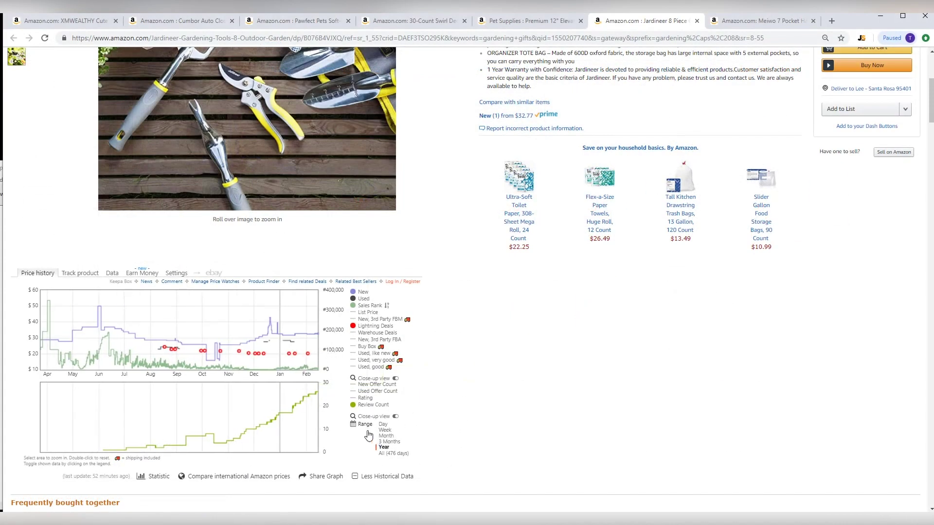
# Browse the Jardineer garden tool set's product photos, from the tote bag overview to the trowel close-up.
pyautogui.scroll(3, 408, 375)
pyautogui.scroll(-1, 417, 359)
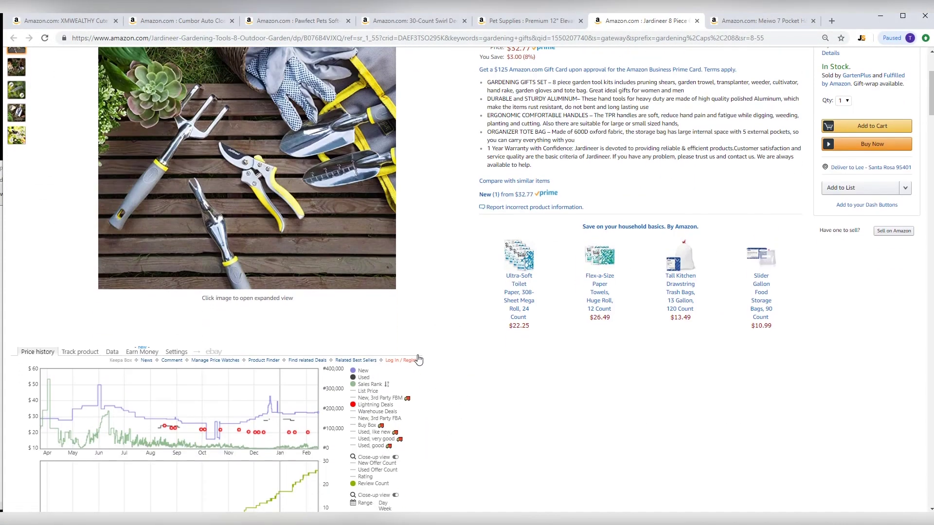
pyautogui.scroll(-1, 418, 359)
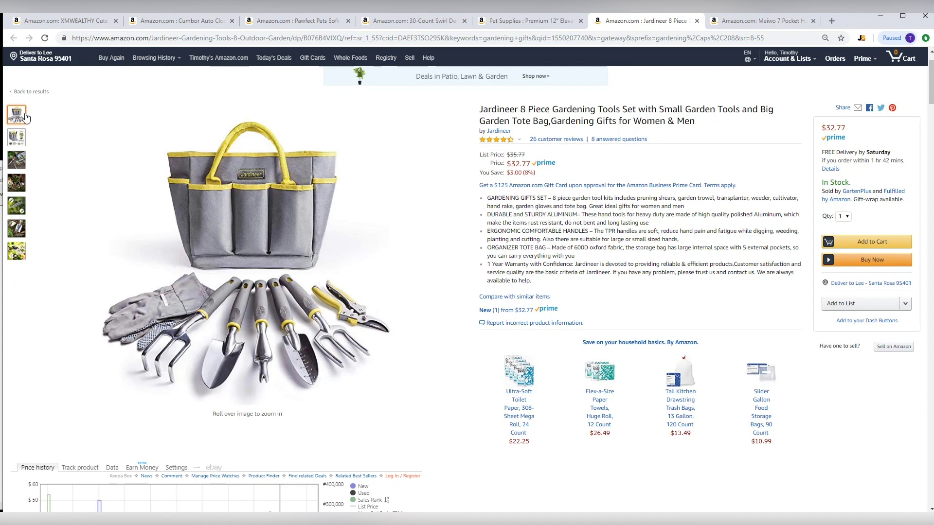
pyautogui.moveTo(19, 137)
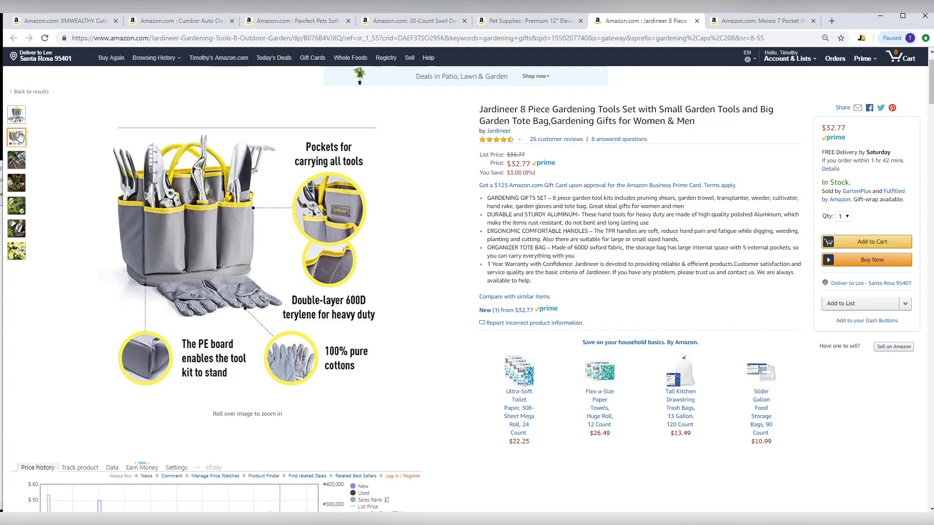
pyautogui.moveTo(18, 180)
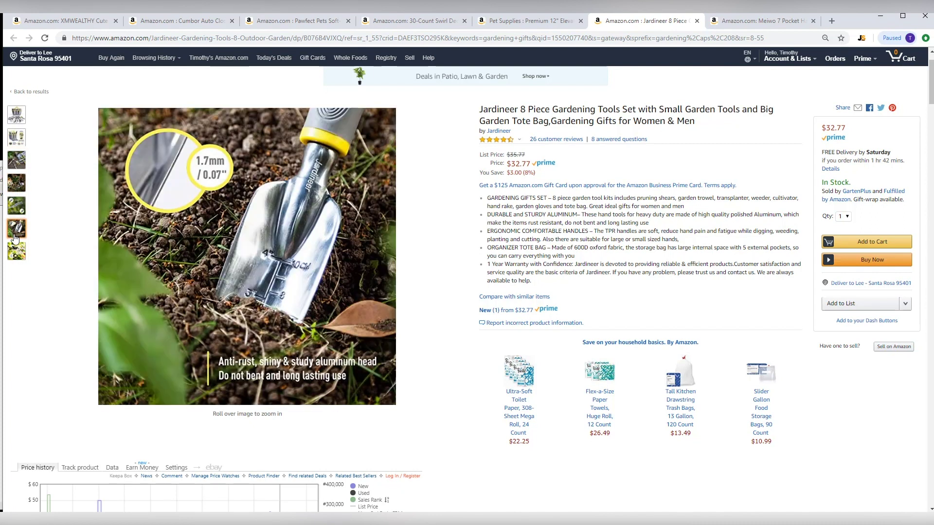
pyautogui.moveTo(10, 164)
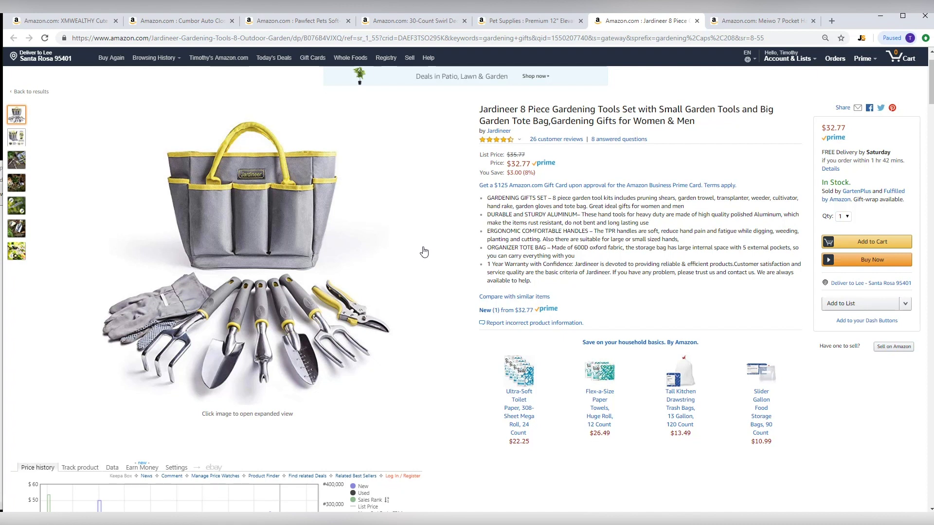
# Open the Meiwo 7 Pocket Hanging Vertical Garden Wall Planter listing and look through its photos, including the dimensions and buyer show images.
pyautogui.click(742, 25)
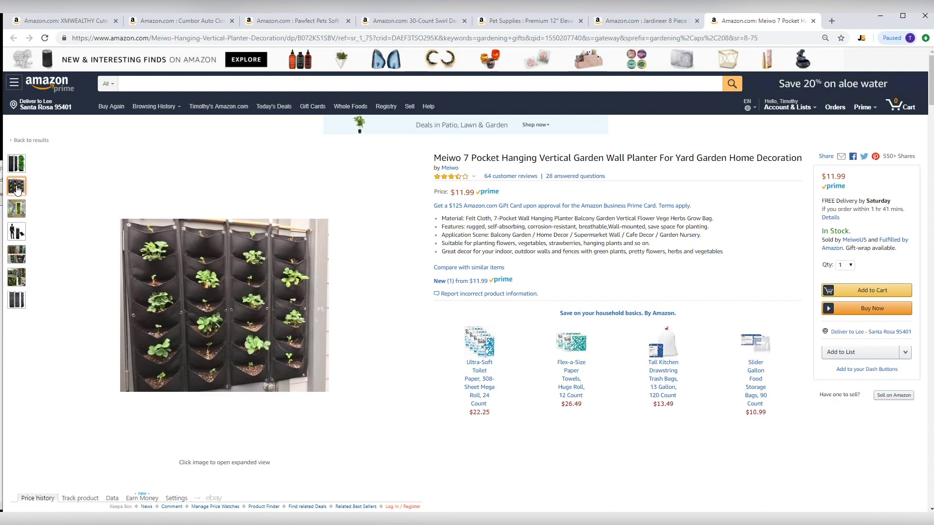
pyautogui.moveTo(16, 232)
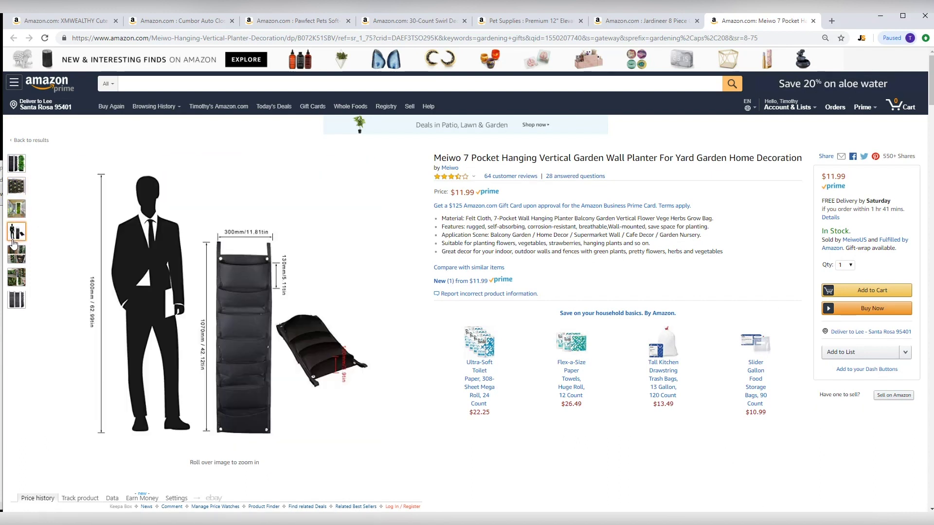
pyautogui.moveTo(17, 255)
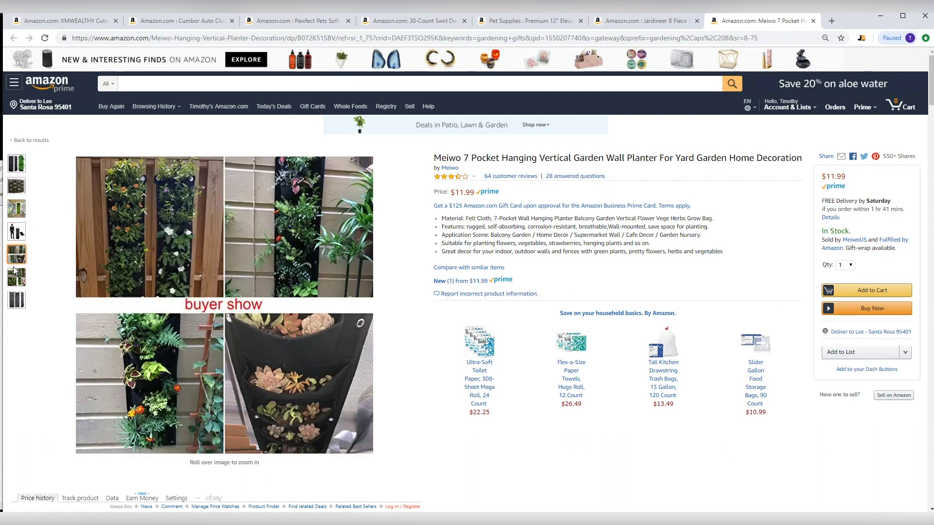
pyautogui.moveTo(14, 278)
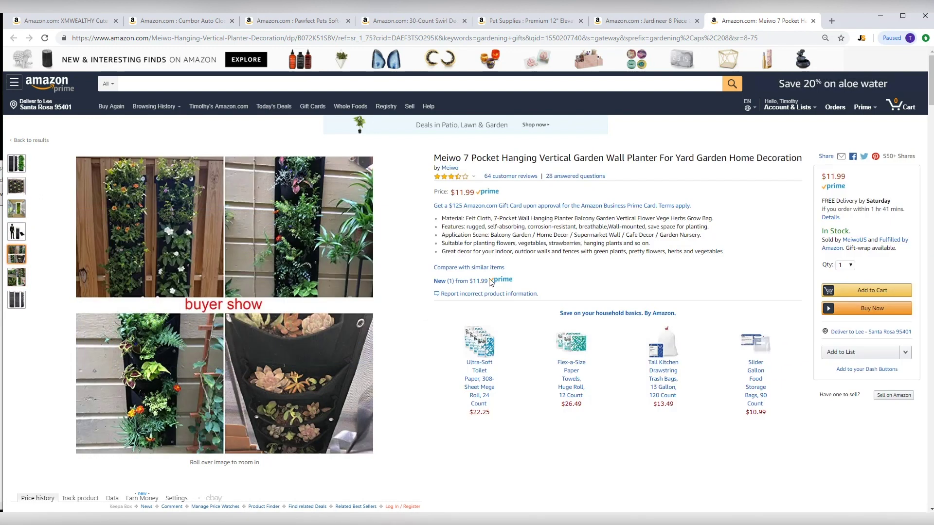
pyautogui.moveTo(207, 316)
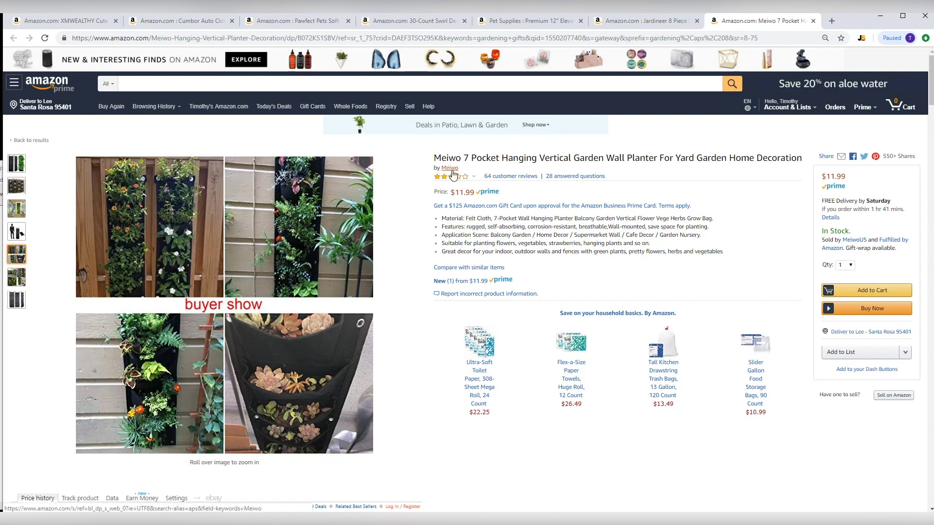
pyautogui.moveTo(447, 176)
pyautogui.moveTo(178, 301)
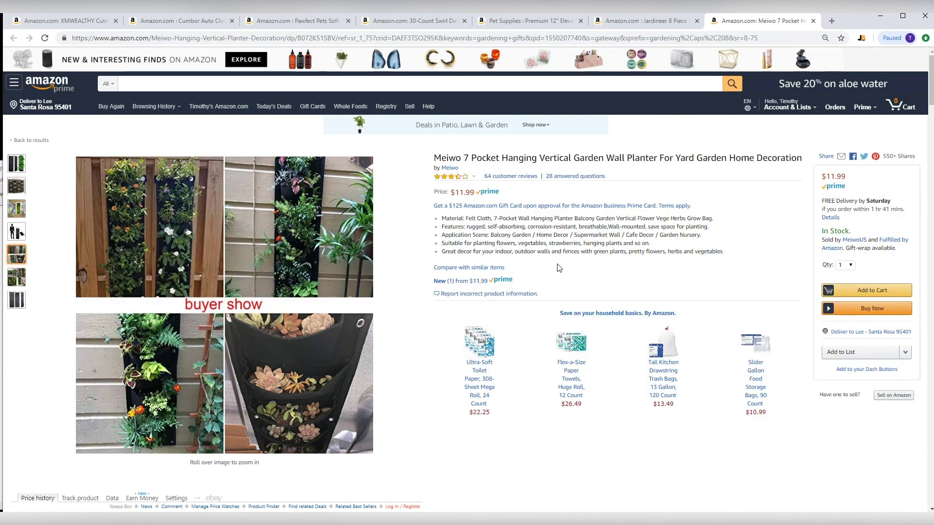
# Set the planter's Keepa graph range to Year and zoom in on mid-February to early June.
pyautogui.scroll(-6, 580, 235)
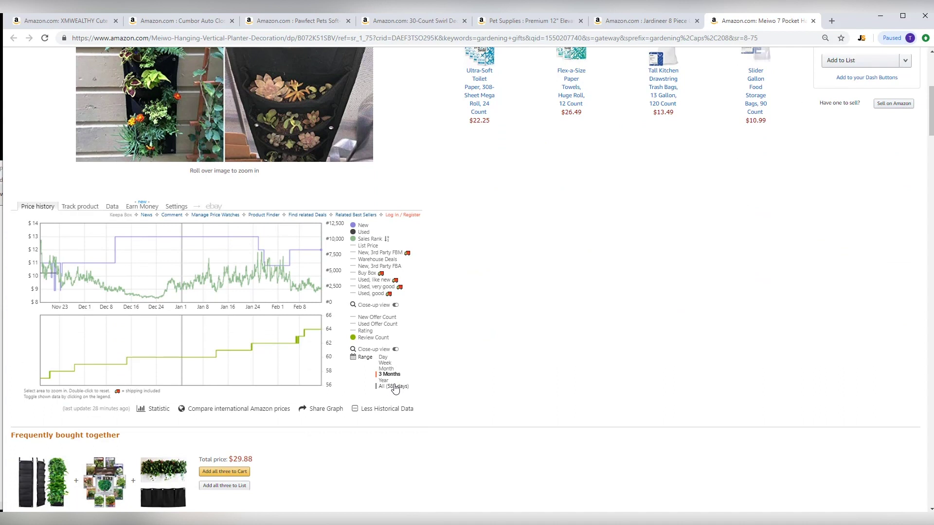
pyautogui.scroll(5, 438, 379)
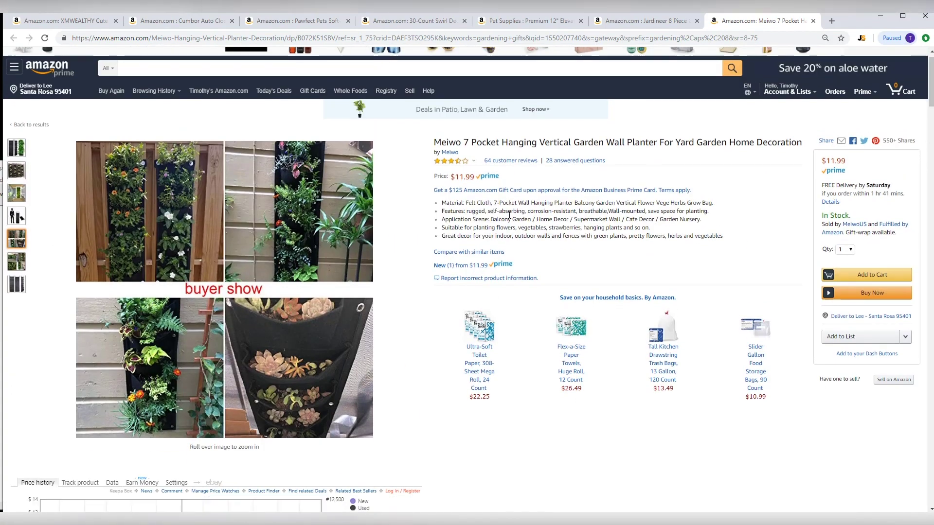
pyautogui.scroll(-5, 510, 219)
pyautogui.scroll(-3, 510, 219)
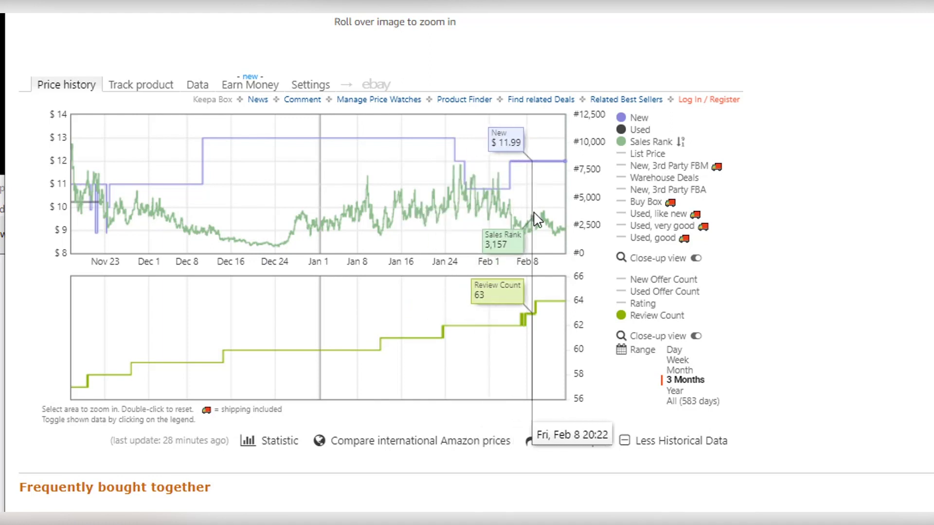
pyautogui.click(676, 392)
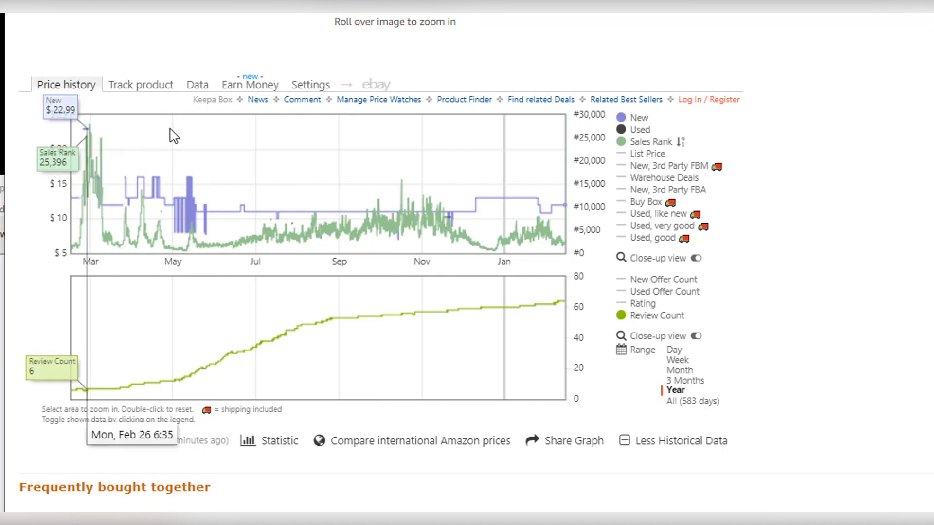
pyautogui.moveTo(443, 155); pyautogui.dragTo(68, 201)
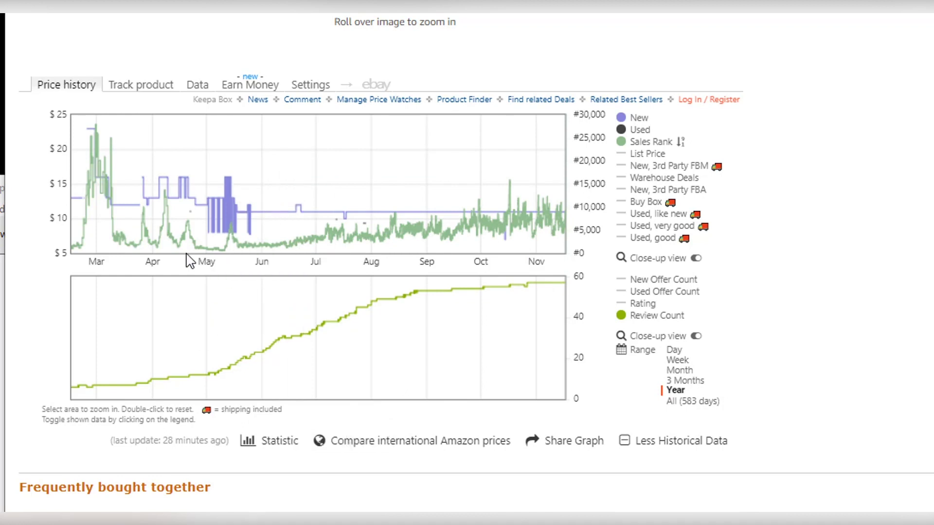
pyautogui.moveTo(276, 139); pyautogui.dragTo(67, 192)
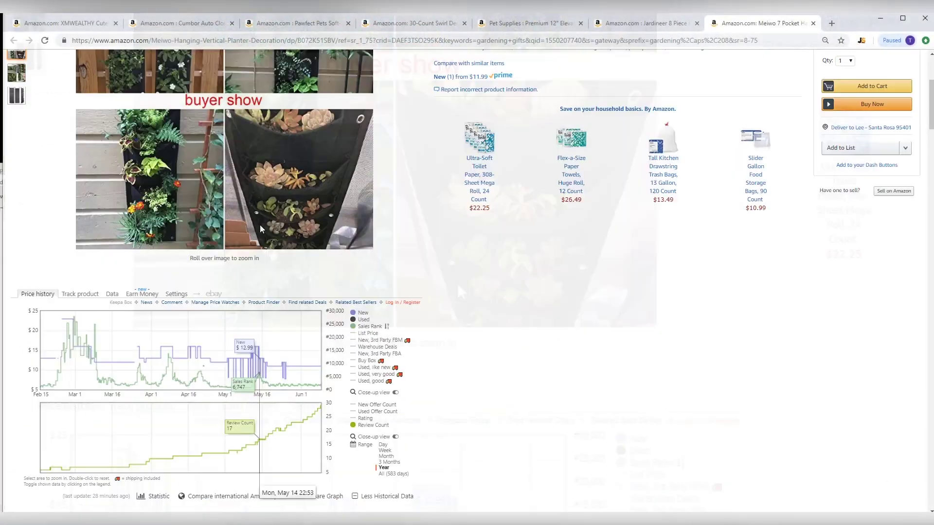
# Review the planter's photo and listing details, and check the products frequently bought together with it.
pyautogui.scroll(4, 260, 225)
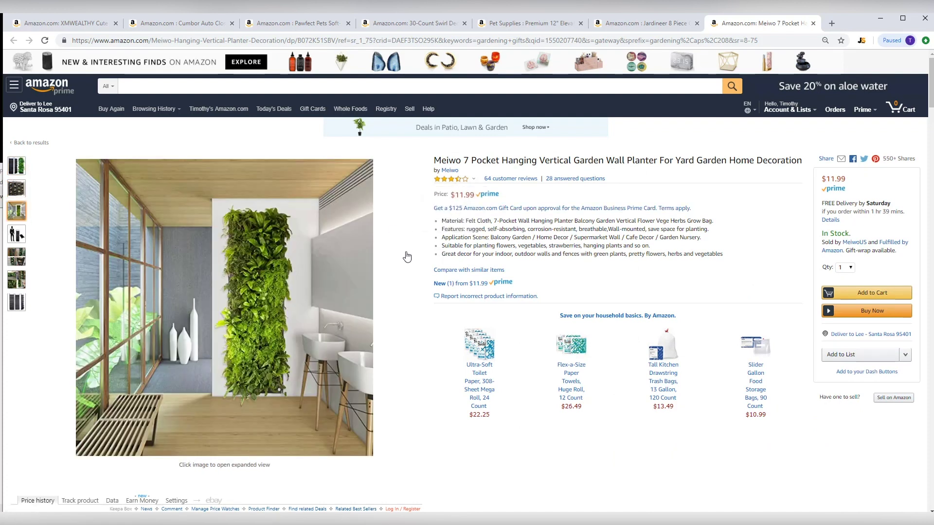
pyautogui.scroll(-4, 408, 257)
pyautogui.scroll(-3, 407, 257)
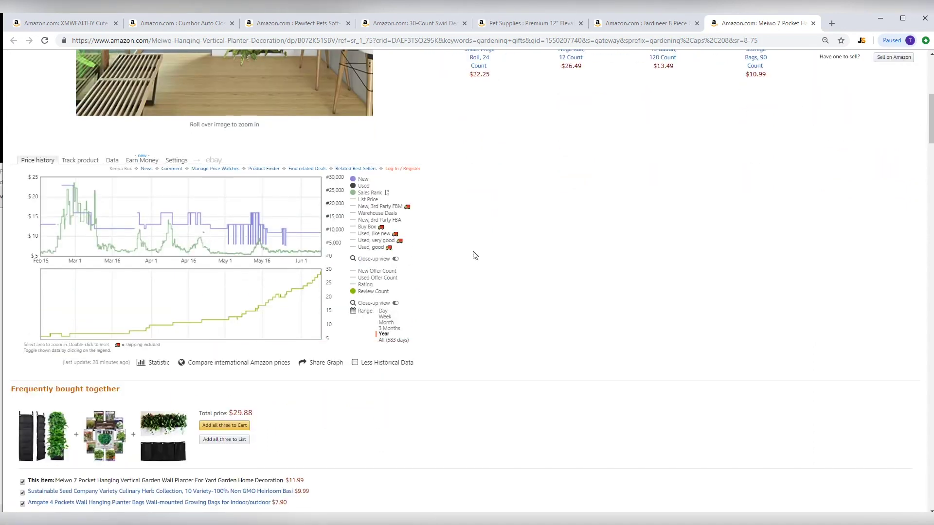
pyautogui.scroll(-3, 481, 264)
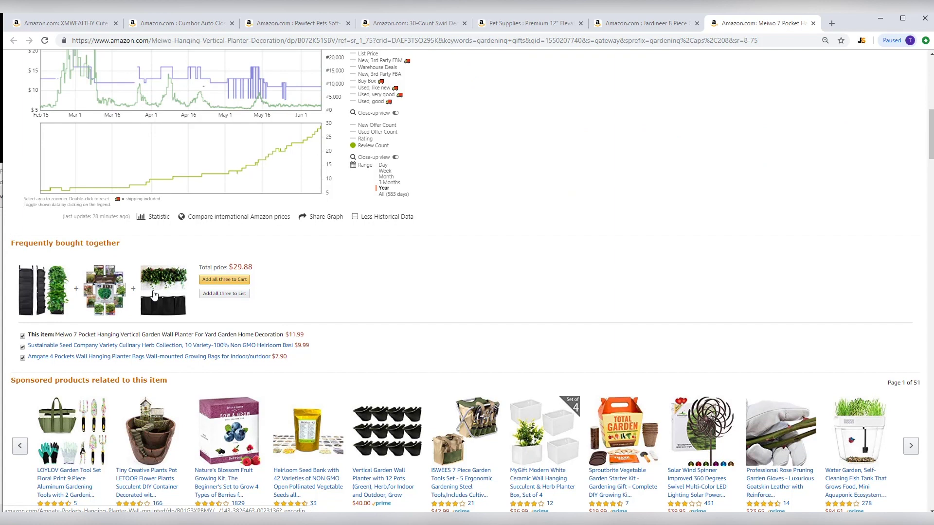
pyautogui.scroll(11, 434, 283)
# Set the planter's Keepa range to All (583 days) and zoom in on the stretch from before September 2017 through February 2018.
pyautogui.scroll(-5, 435, 286)
pyautogui.scroll(-1, 435, 286)
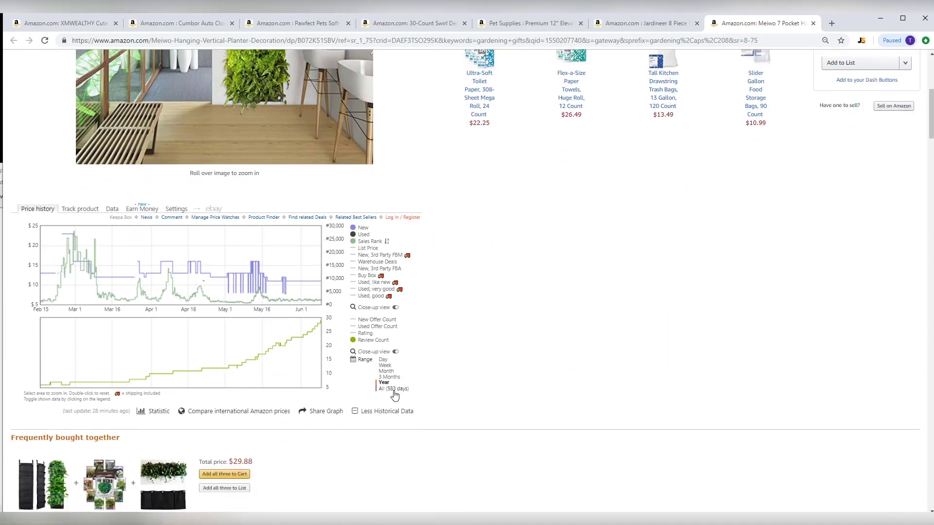
pyautogui.click(395, 390)
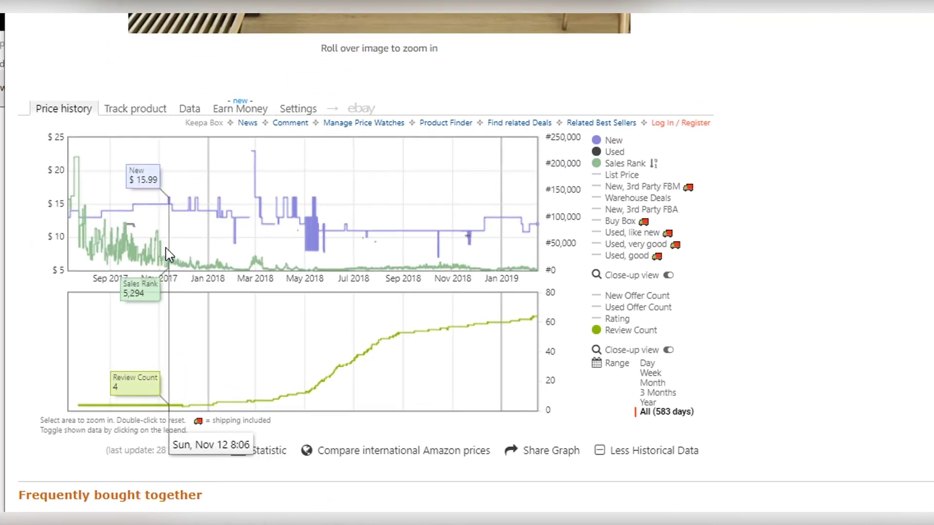
pyautogui.moveTo(97, 210); pyautogui.dragTo(254, 223)
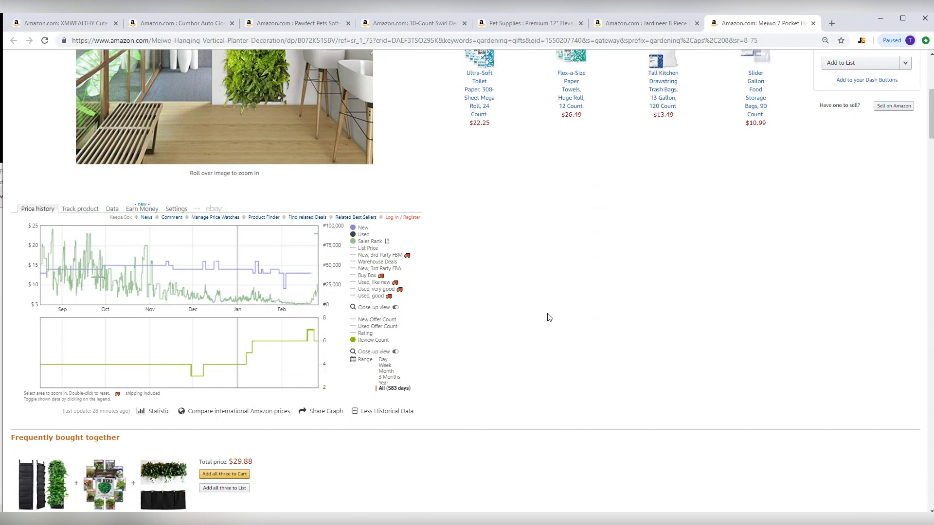
pyautogui.scroll(5, 549, 317)
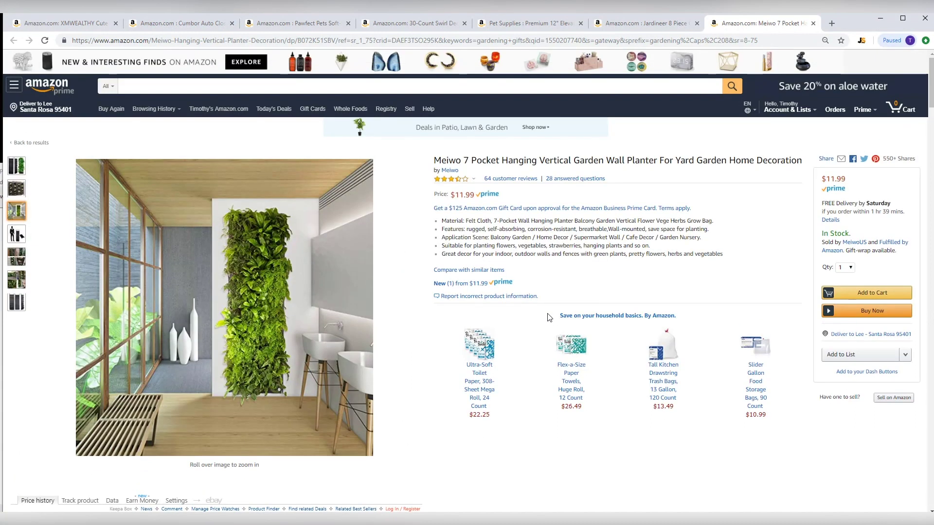
pyautogui.scroll(-5, 549, 317)
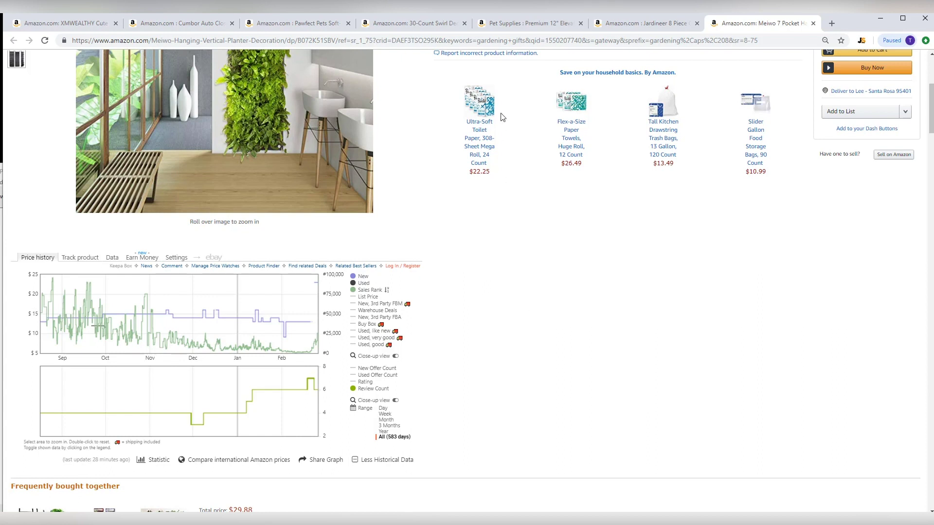
# Revisit the open listings from the 30-count swirl decorations back to the XMWEALTHY newborn blanket.
pyautogui.click(408, 24)
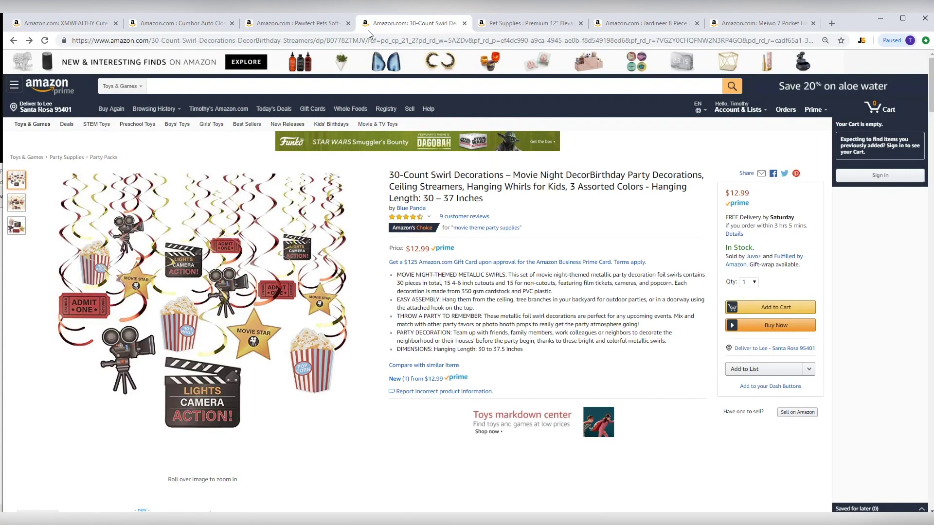
pyautogui.click(293, 30)
pyautogui.click(181, 26)
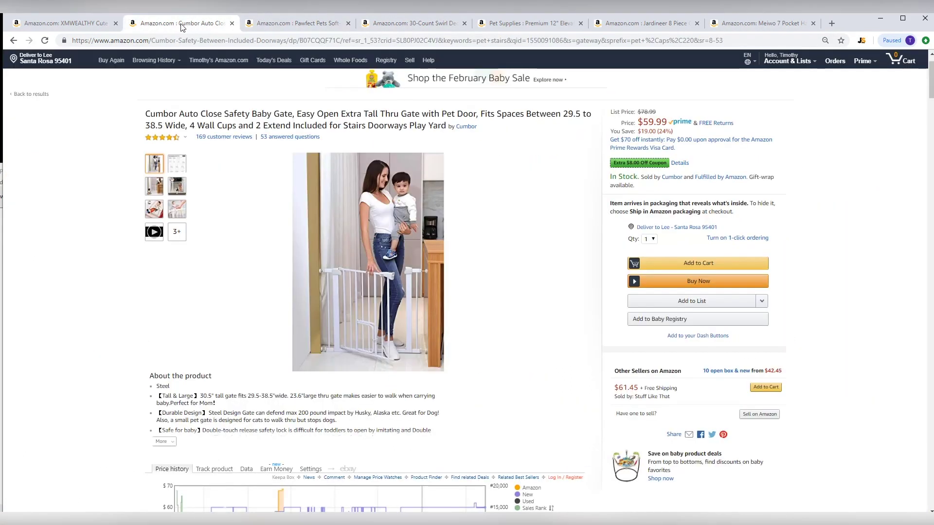
pyautogui.click(73, 28)
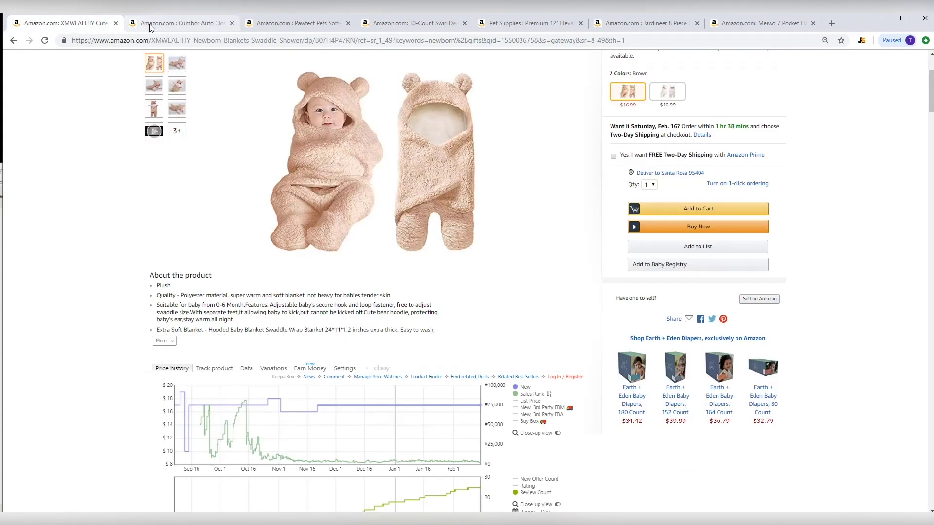
# Go through the open listings in order from the Cumbor baby gate to the Meiwo planter.
pyautogui.click(181, 23)
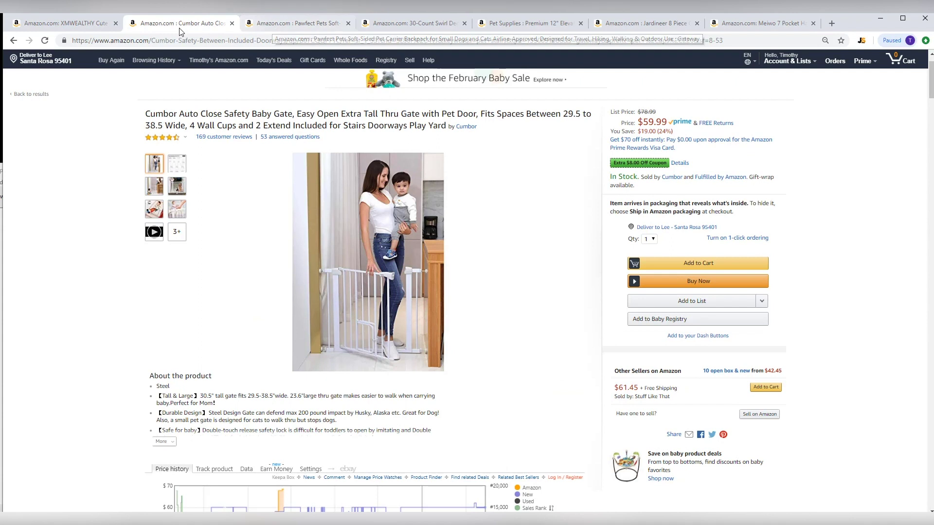
pyautogui.click(301, 29)
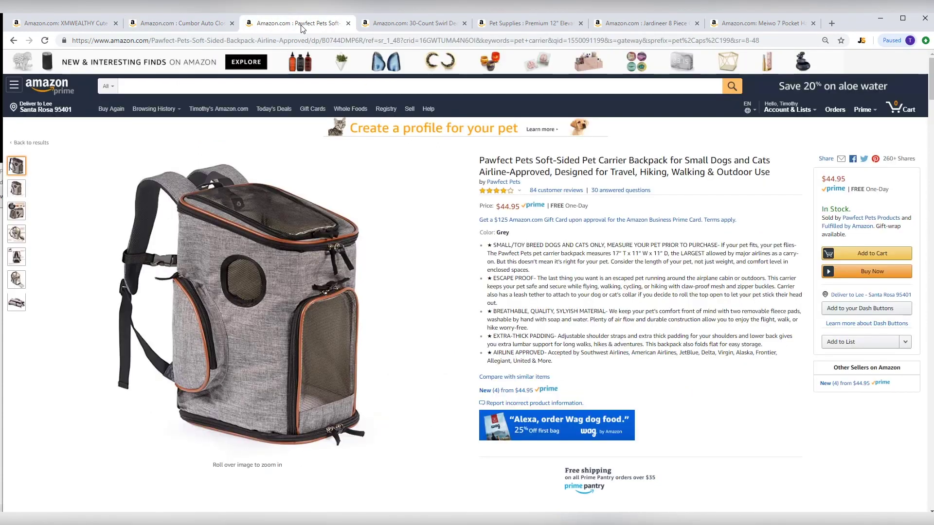
pyautogui.click(413, 25)
pyautogui.click(507, 28)
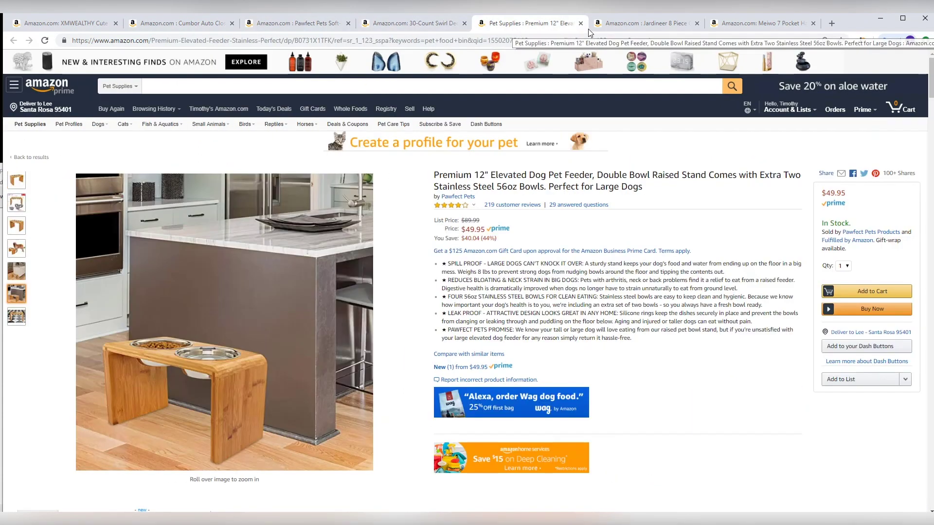
pyautogui.click(647, 28)
pyautogui.click(753, 28)
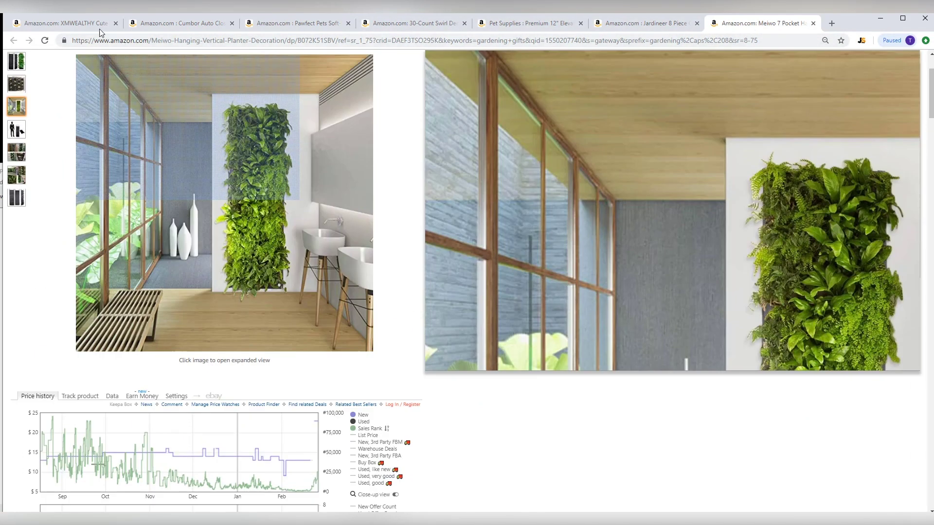
# Recheck the XMWEALTHY newborn blanket listing, and bring up the Cumbor baby gate's Keepa price history.
pyautogui.click(105, 28)
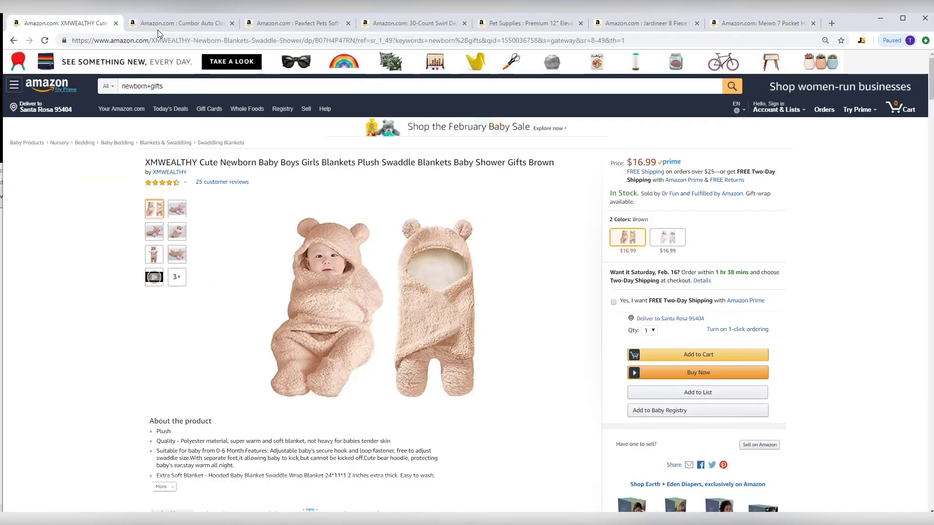
pyautogui.click(167, 30)
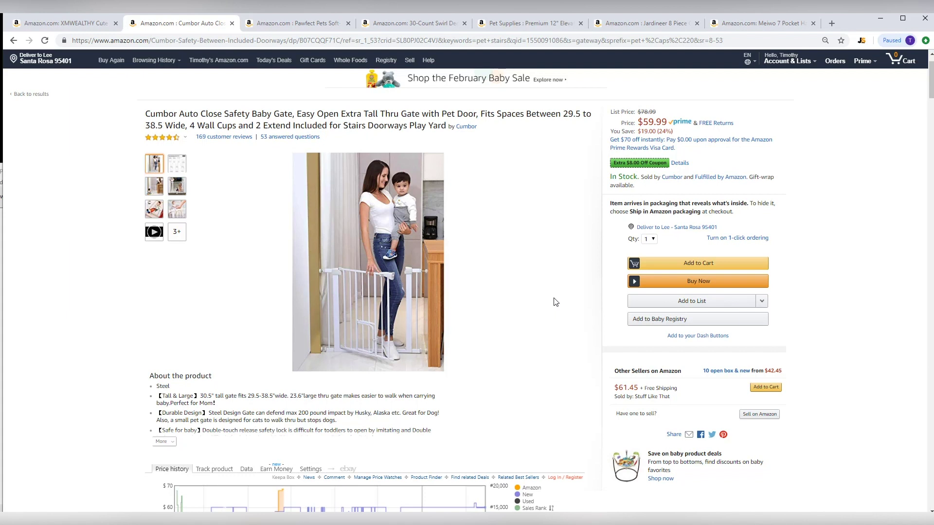
pyautogui.scroll(-3, 556, 302)
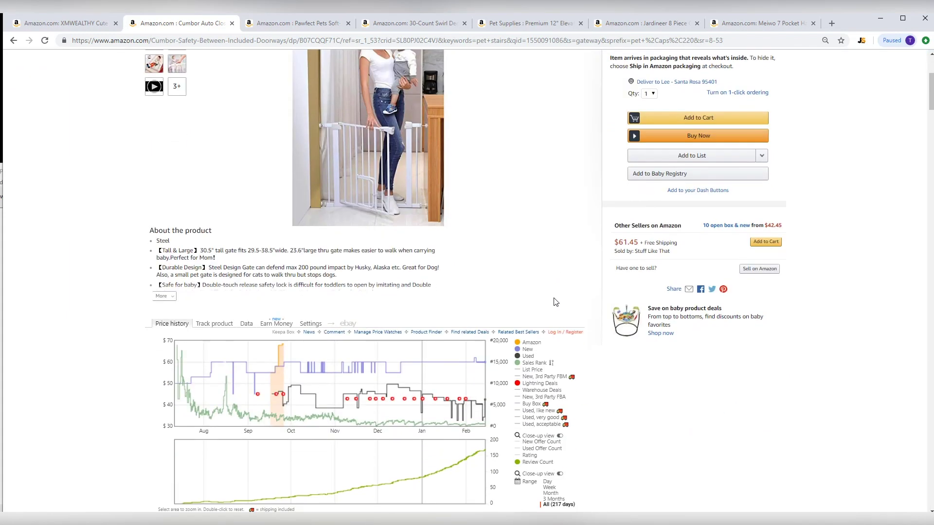